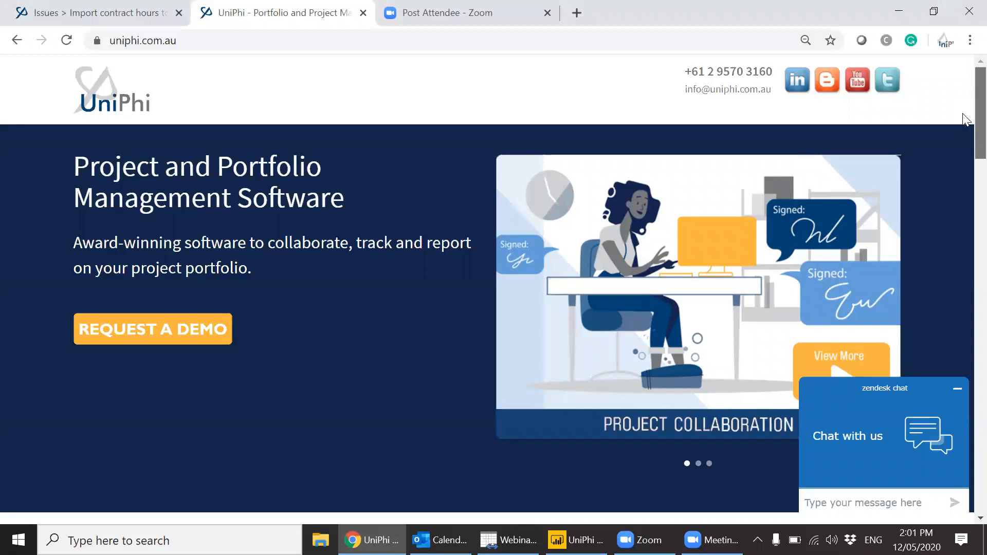
Step: Scroll down to the footer and open the 'UniPhi and Power BI' page
scroll(963, 152, "down", 3)
scroll(964, 205, "down", 6)
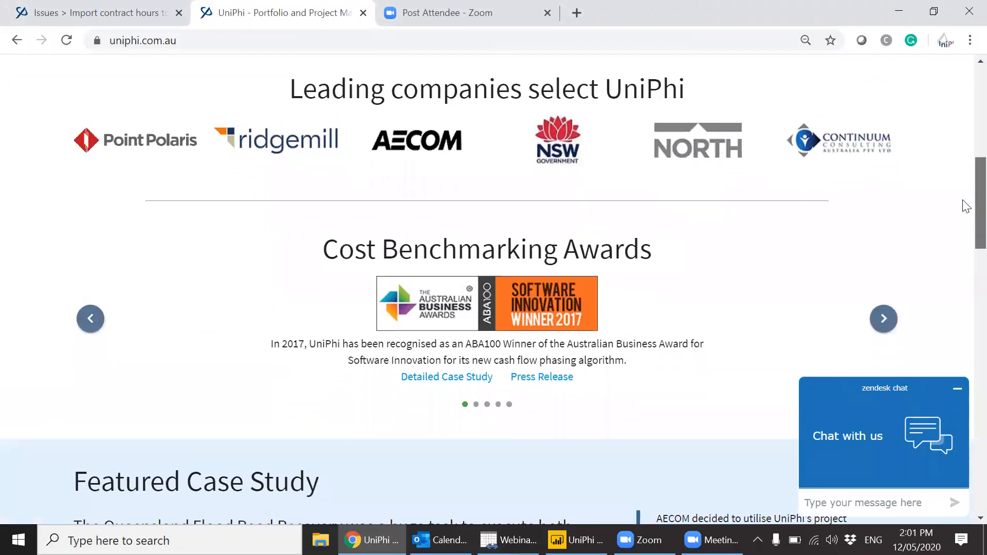
scroll(964, 242, "down", 5)
scroll(964, 288, "down", 8)
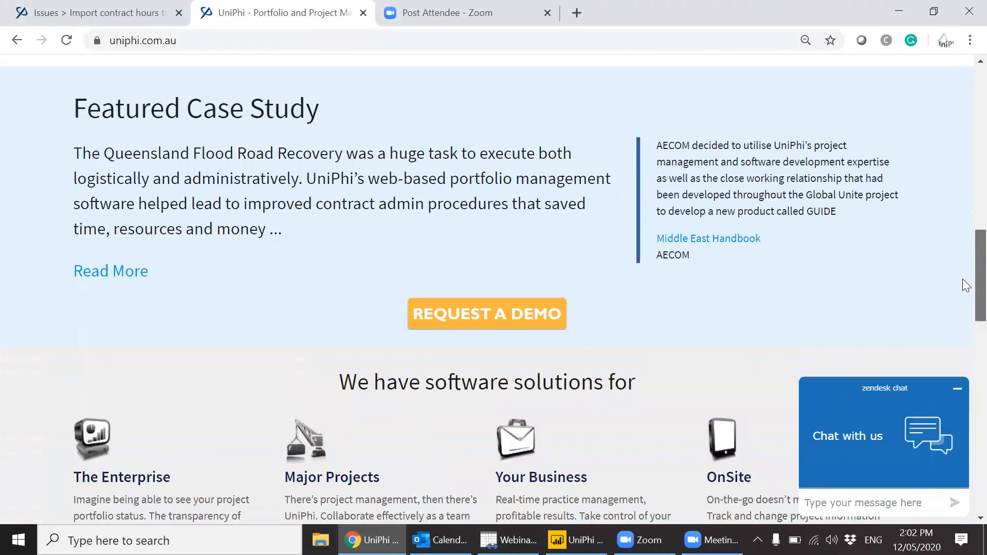
scroll(966, 328, "down", 16)
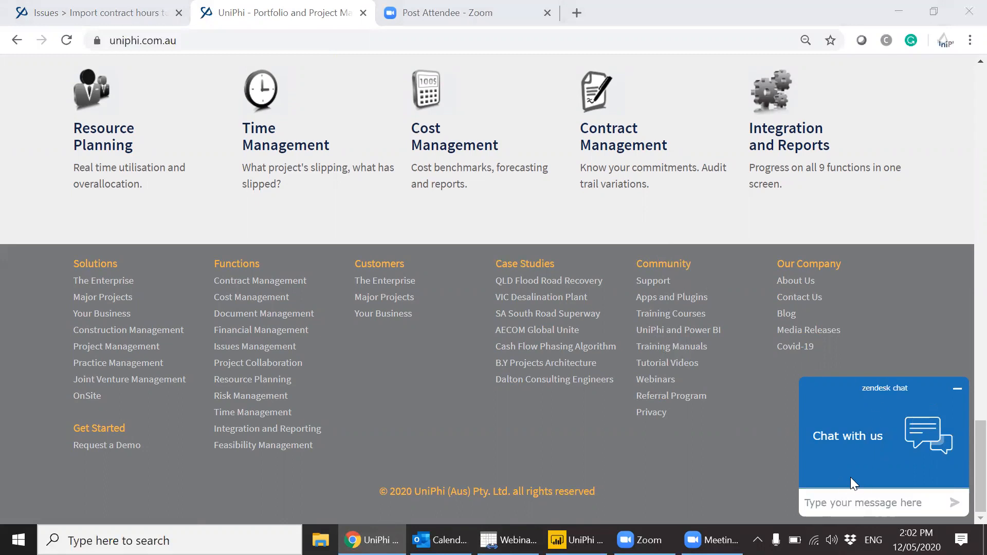
left_click(855, 507)
left_click_drag(962, 426, 962, 417)
scroll(962, 412, "up", 1)
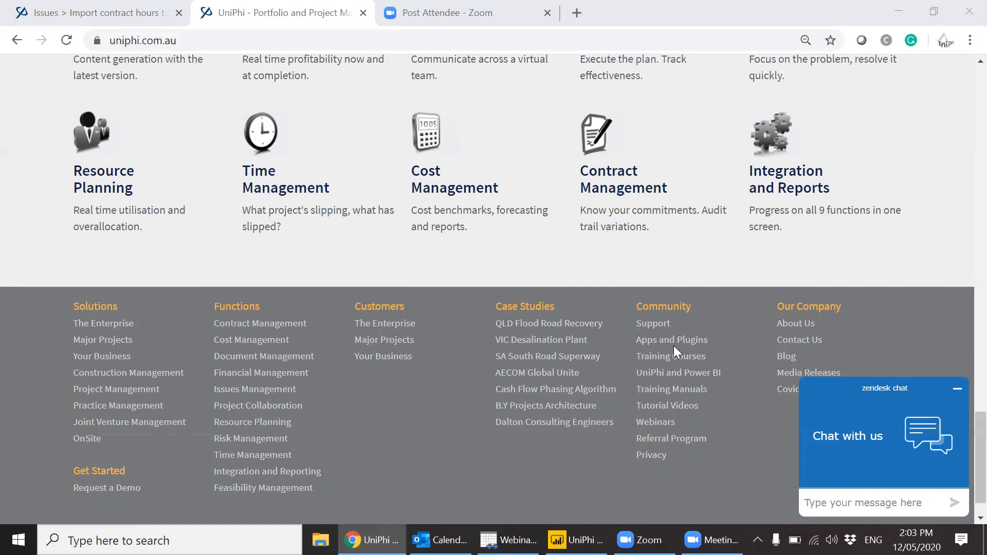
left_click(679, 373)
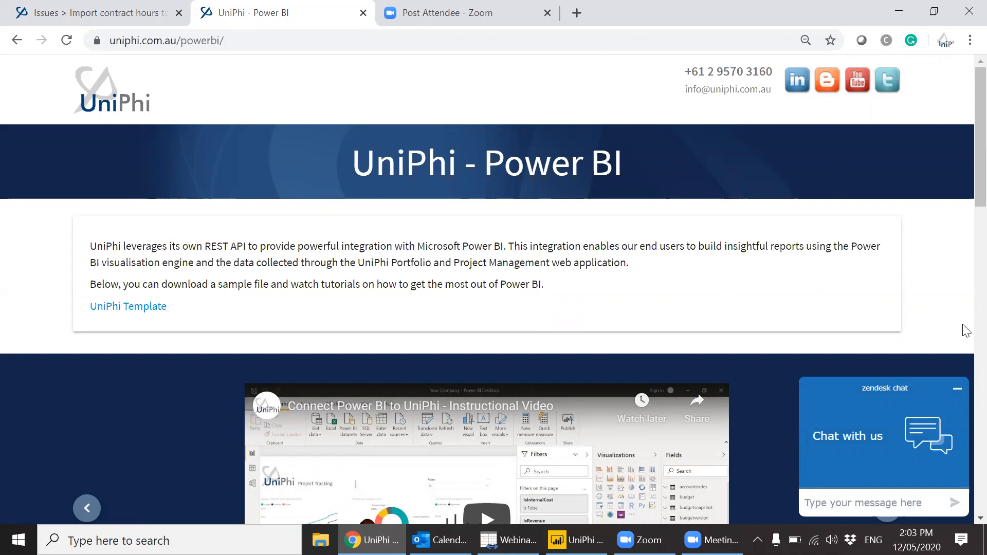
Step: Download the 'UniPhi Template' .pbix sample file from the page
scroll(964, 521, "down", 3)
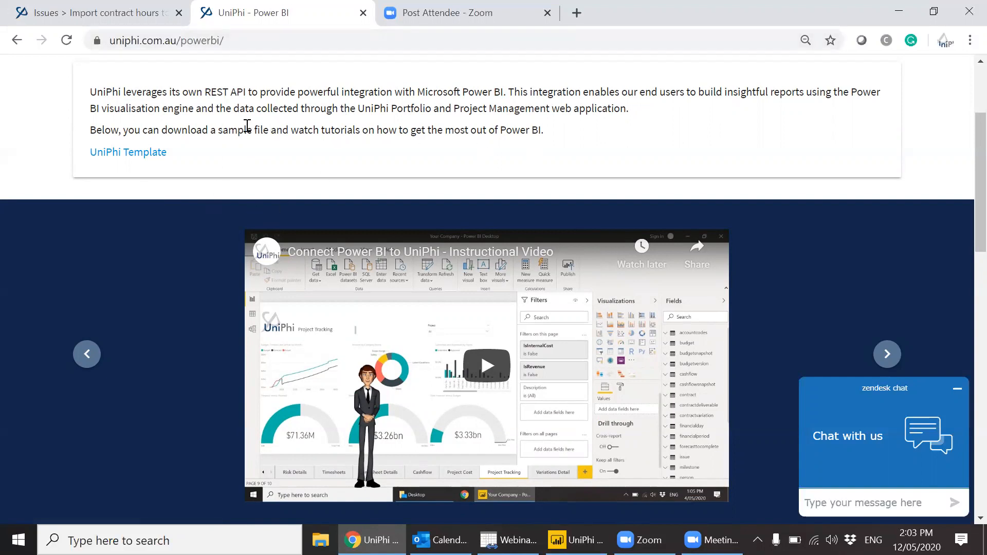
scroll(966, 226, "up", 3)
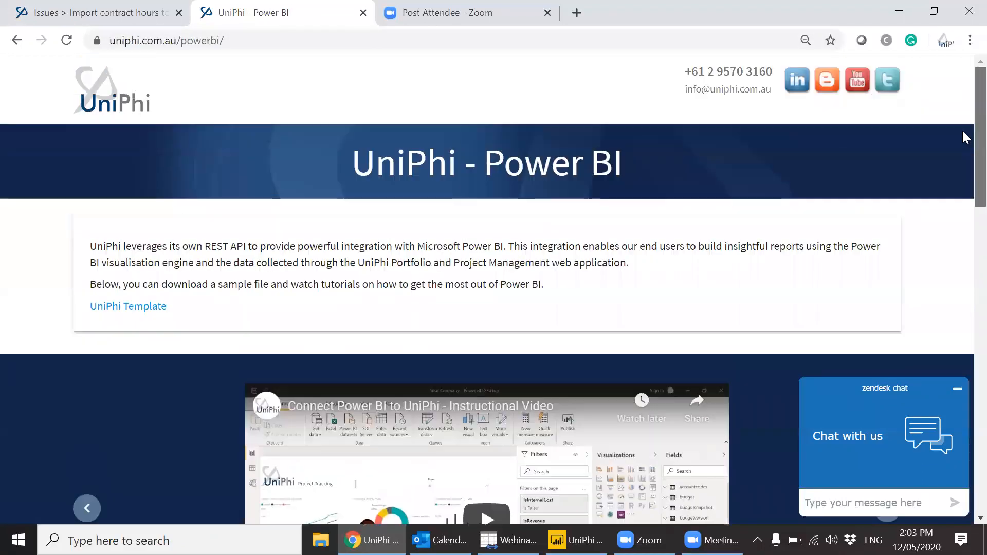
scroll(967, 196, "down", 3)
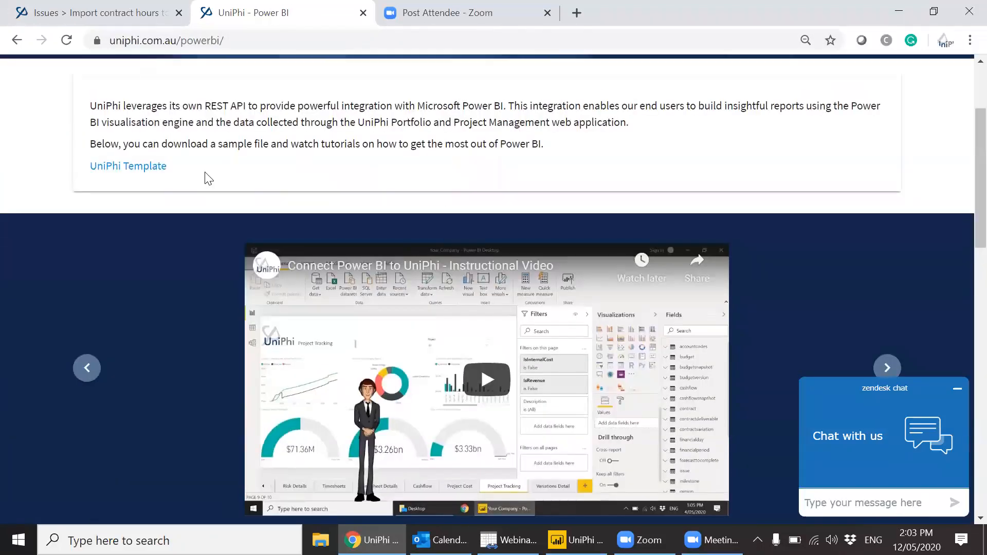
left_click(144, 167)
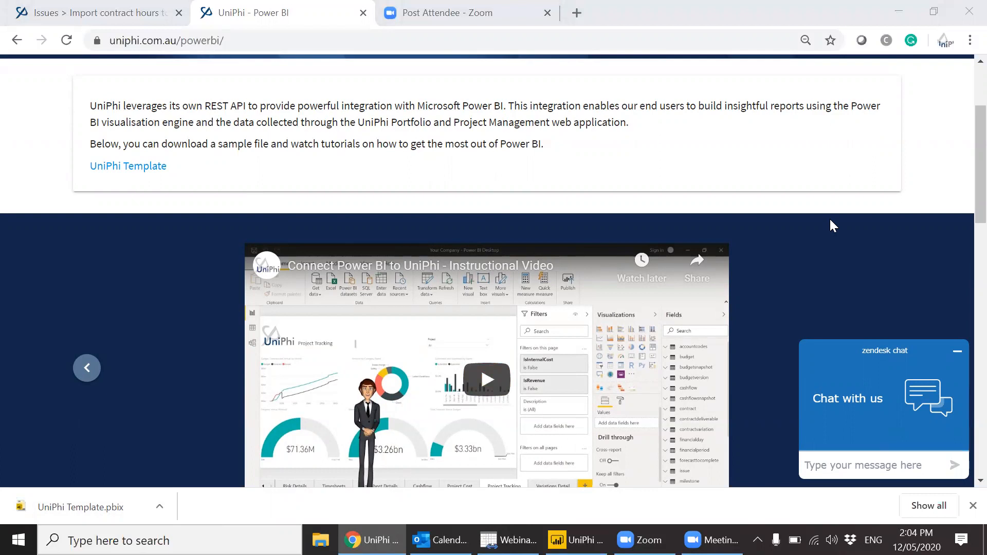
Step: Advance the video carousel to the 'UniPhi and Power BI - Basics' Steps to Connect slide
left_click_drag(969, 203, 964, 234)
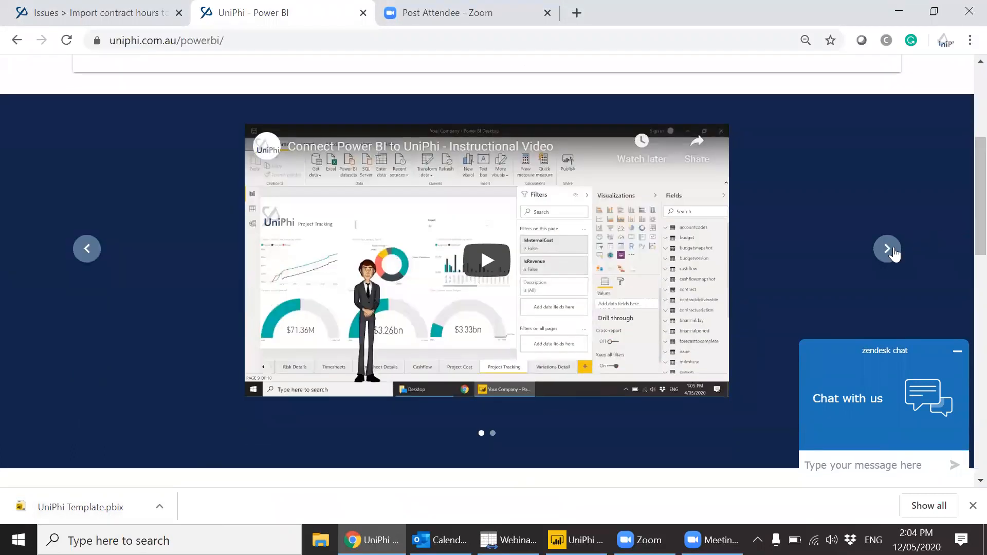
left_click(887, 249)
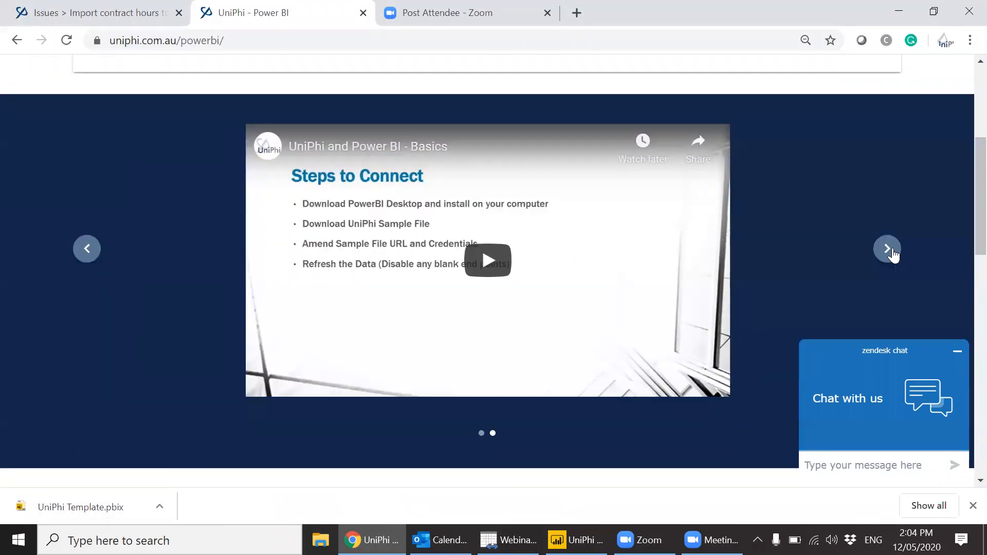
left_click(887, 249)
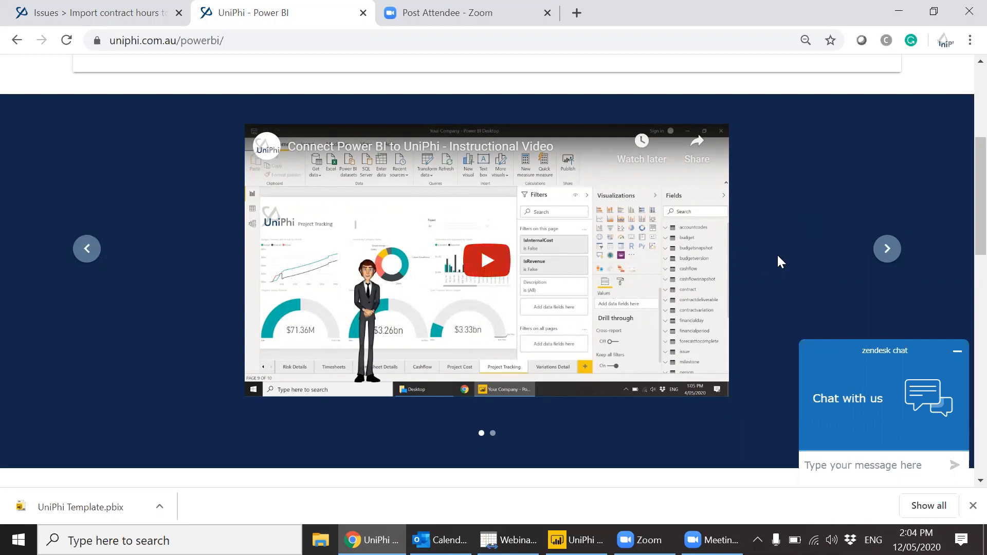
left_click(880, 253)
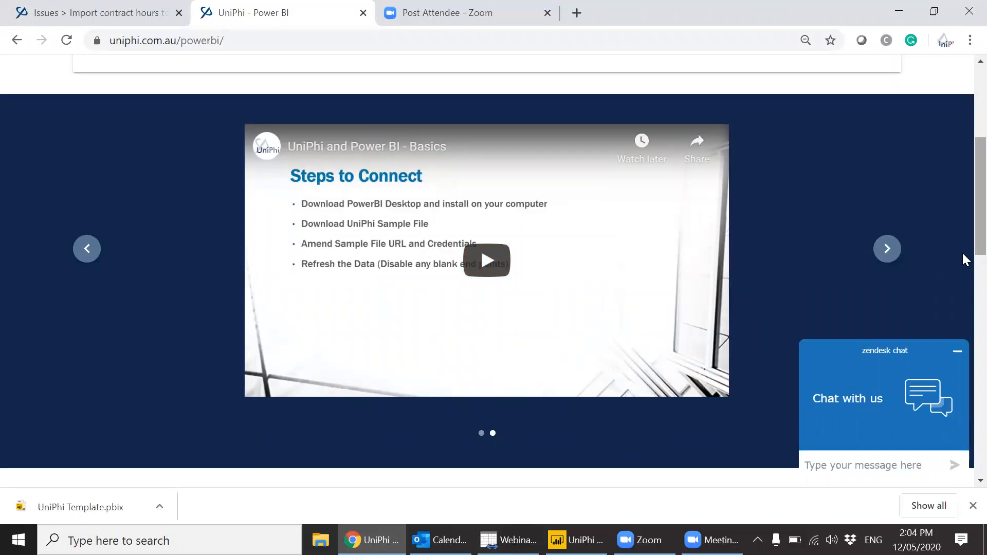
Step: Open the downloaded UniPhi Template.pbix in Power BI Desktop and launch Transform data
left_click(91, 509)
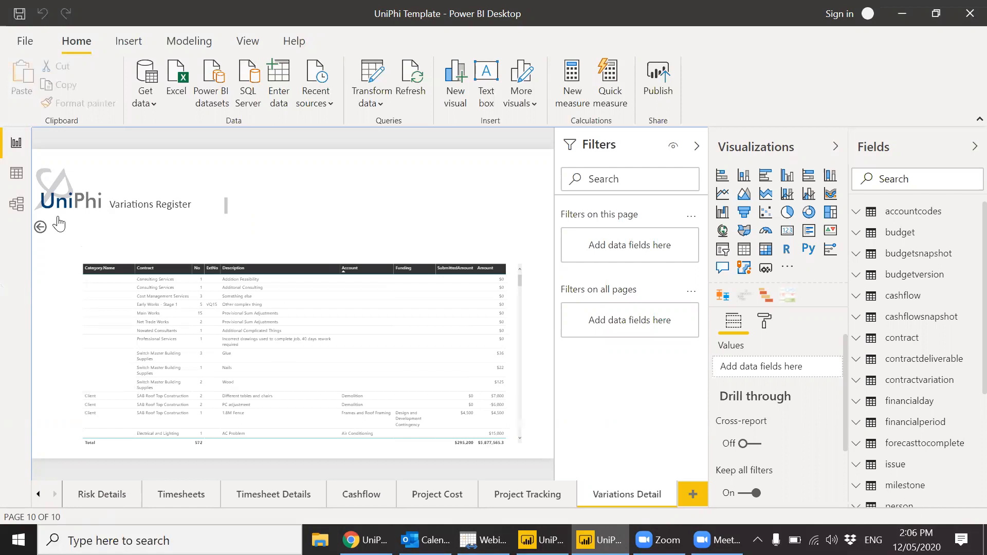
left_click(373, 87)
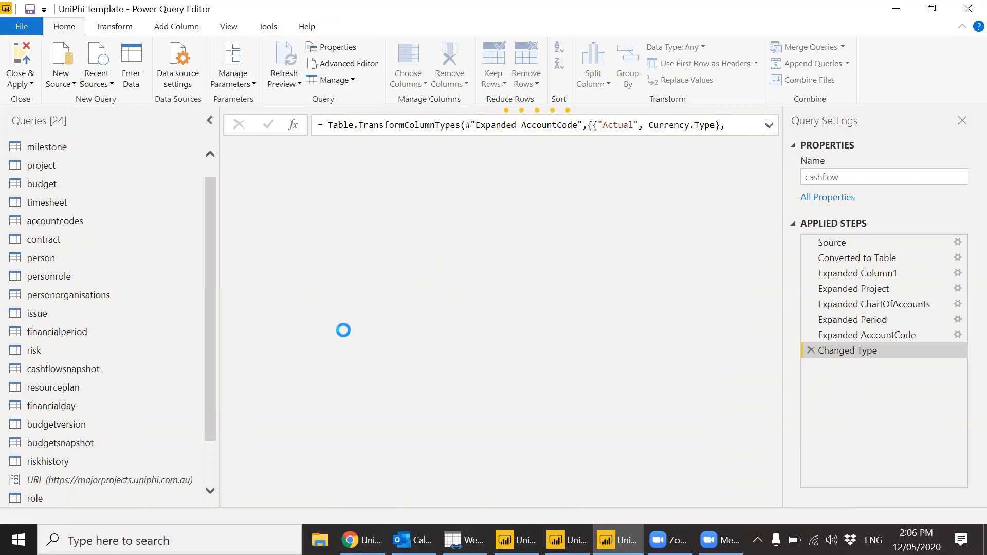
left_click(68, 479)
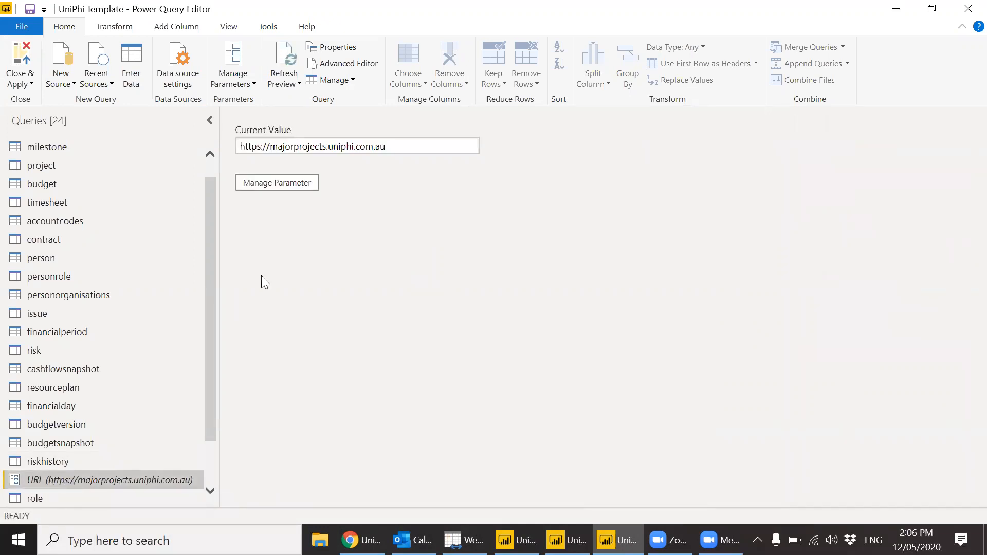
left_click(250, 142)
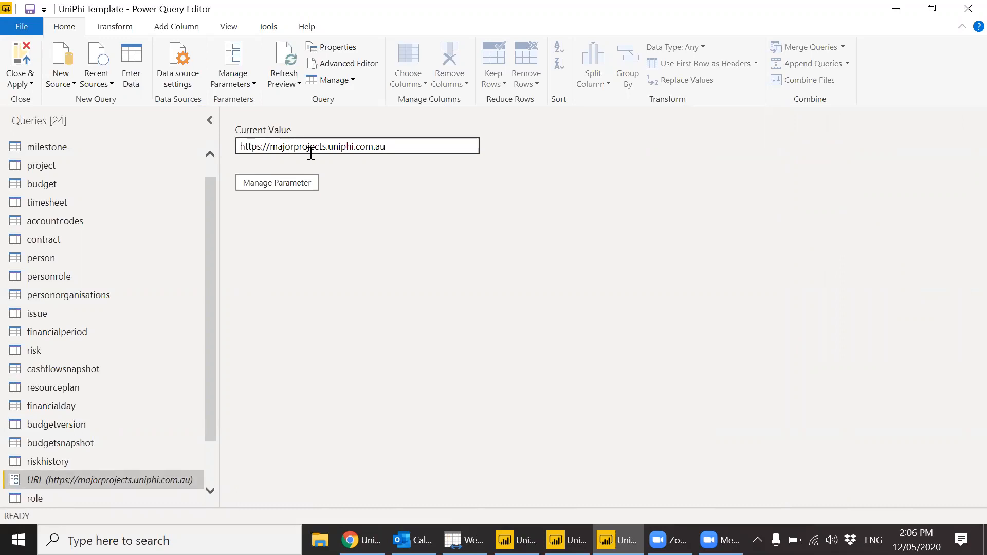
double_click(311, 149)
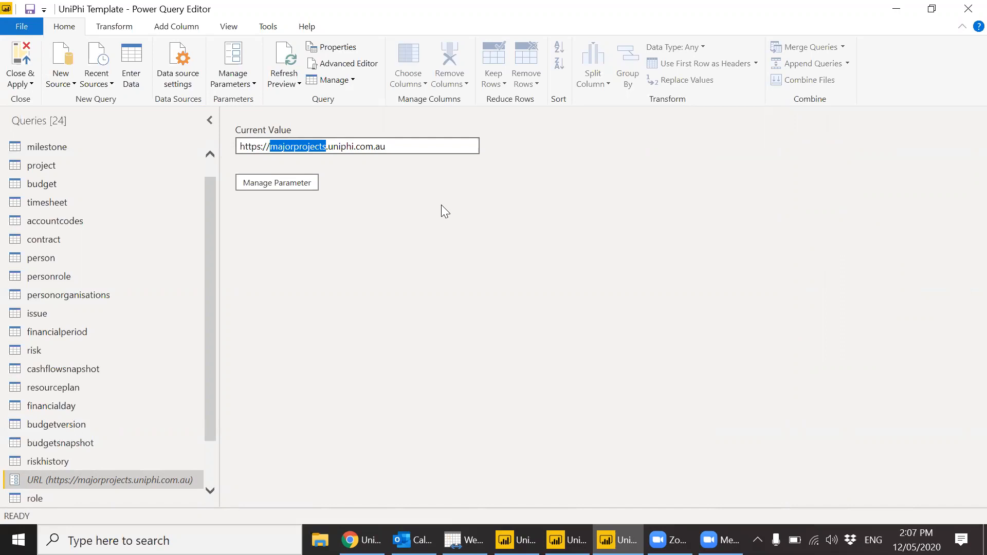
type("dogfood")
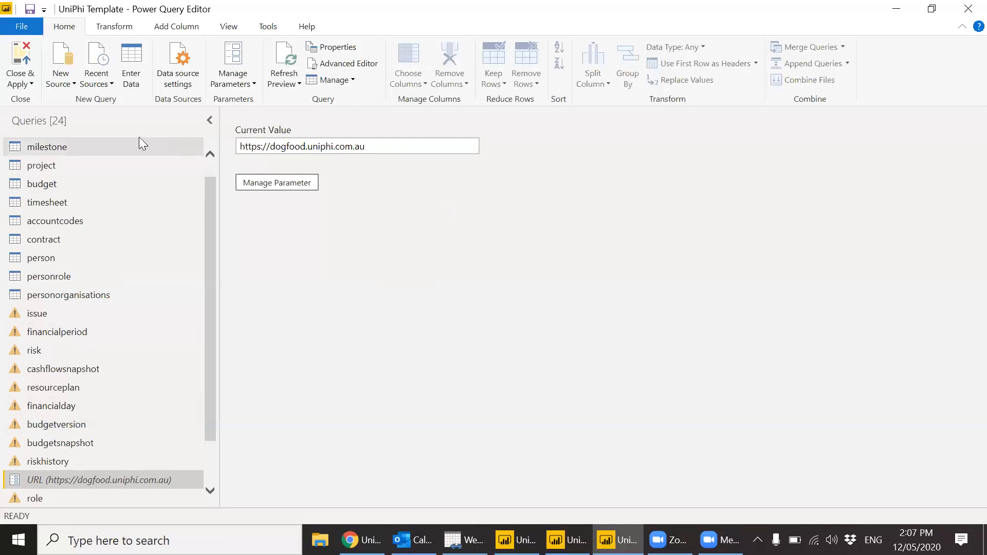
left_click(22, 62)
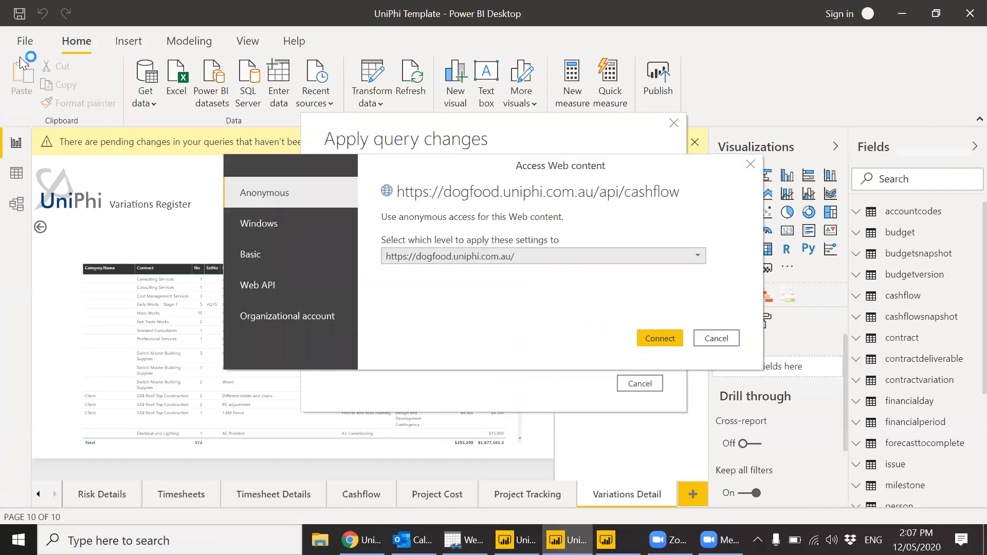
Step: Choose user name and password sign-in for the cashflow source, then bring up the UniPhi Power BI page
left_click(292, 266)
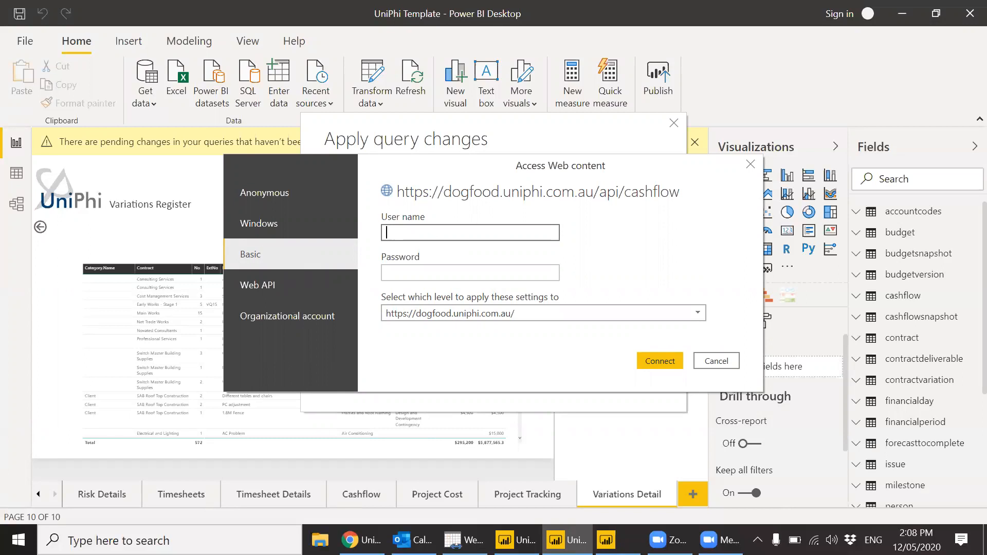
left_click(360, 540)
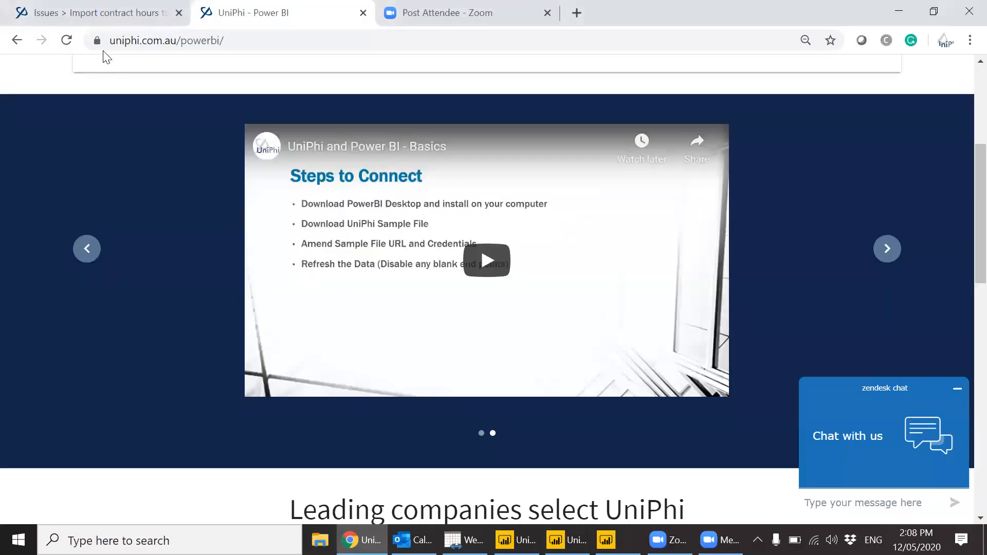
Step: Close the Issues tab and load the majorprojects UniPhi site in a new tab
middle_click(110, 22)
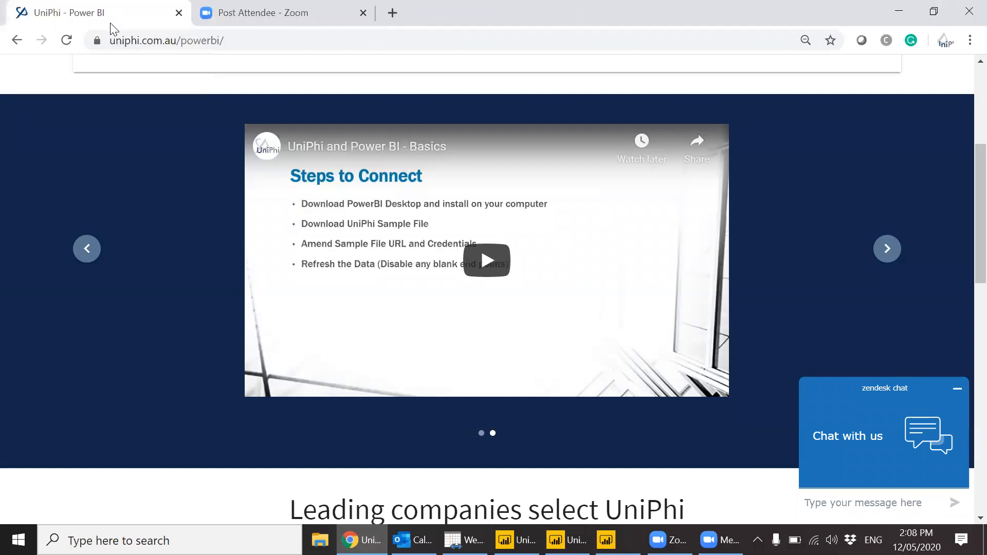
key("ctrl+t")
type("majorprojects.uniphi.com.au")
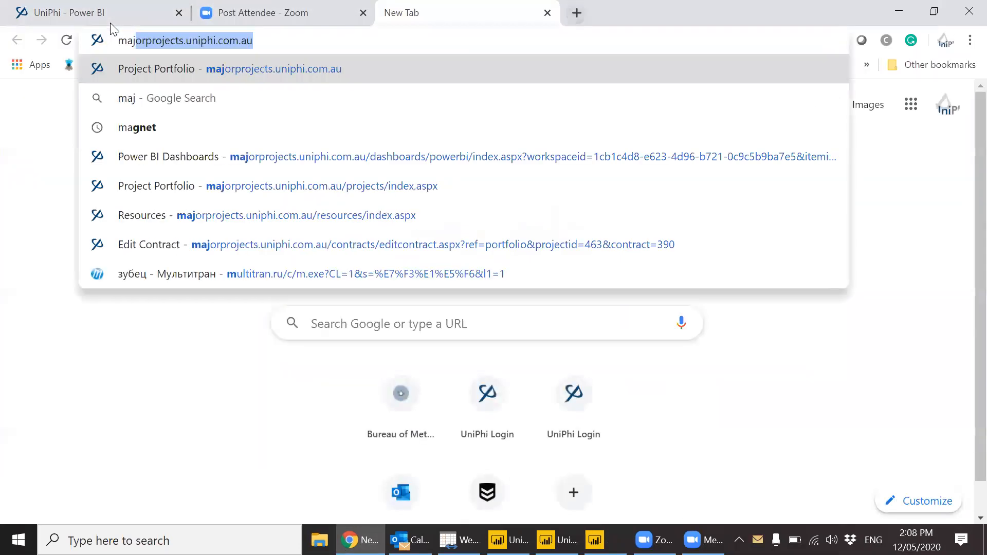
key("Return")
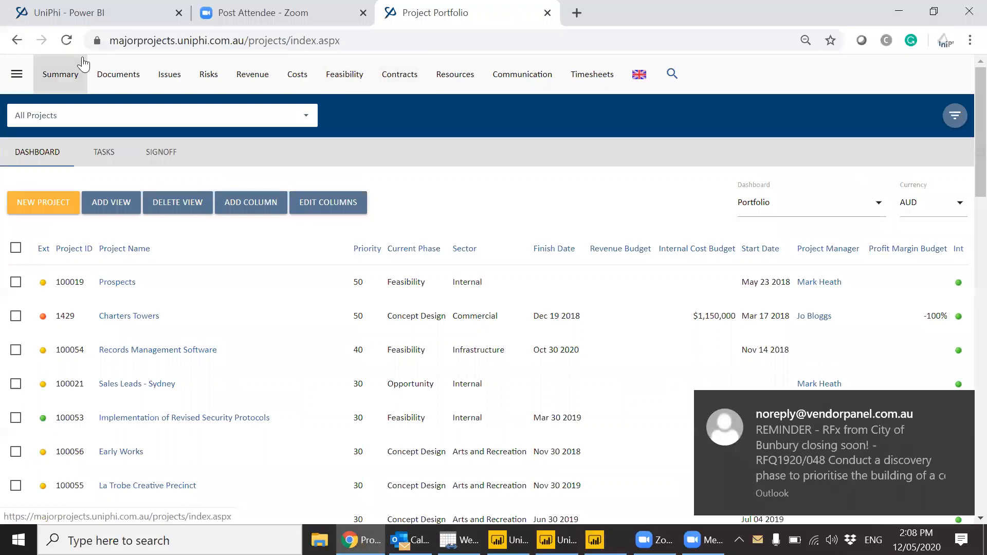
Step: Look up the logged-in username in the side menu, then return to Power BI Desktop
left_click(15, 77)
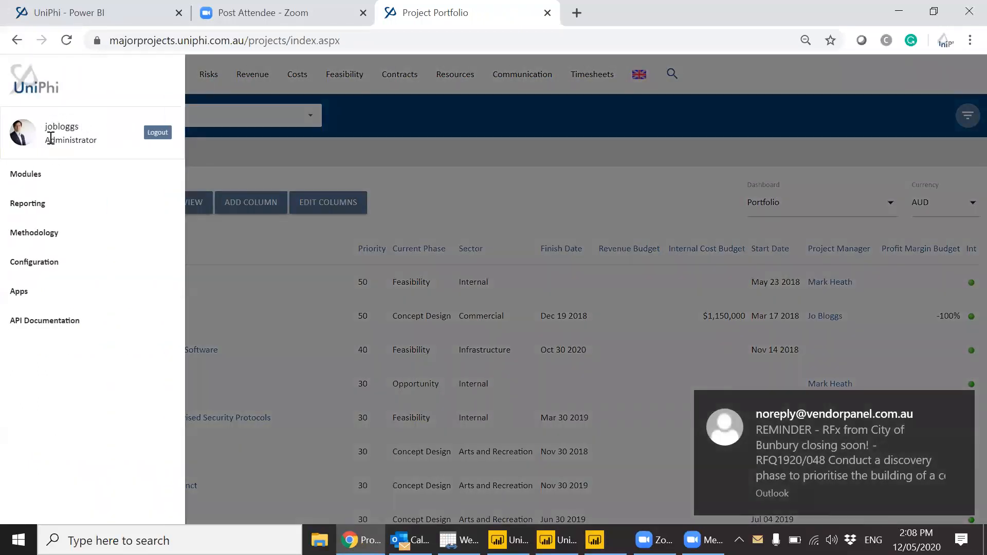
left_click(83, 131)
left_click_drag(46, 126, 91, 132)
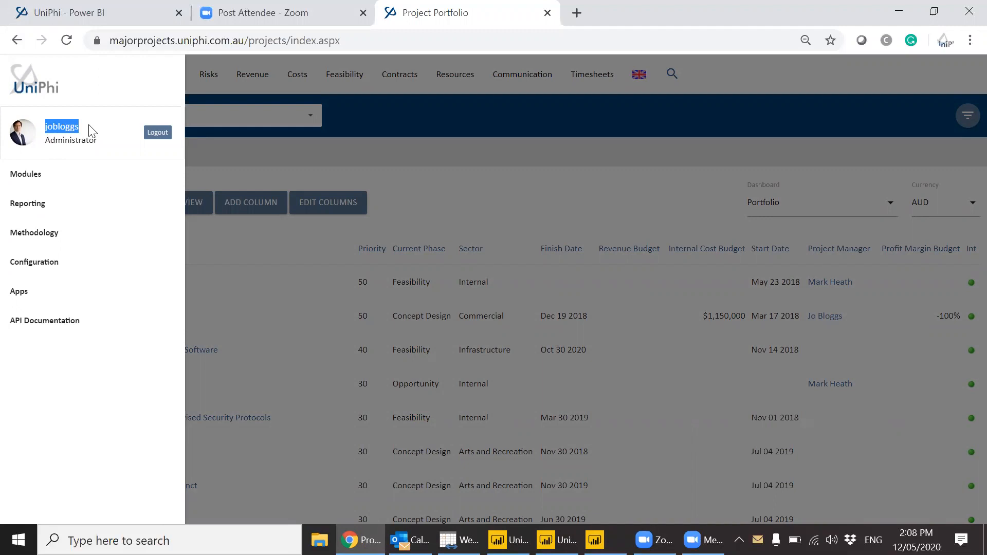
left_click(91, 131)
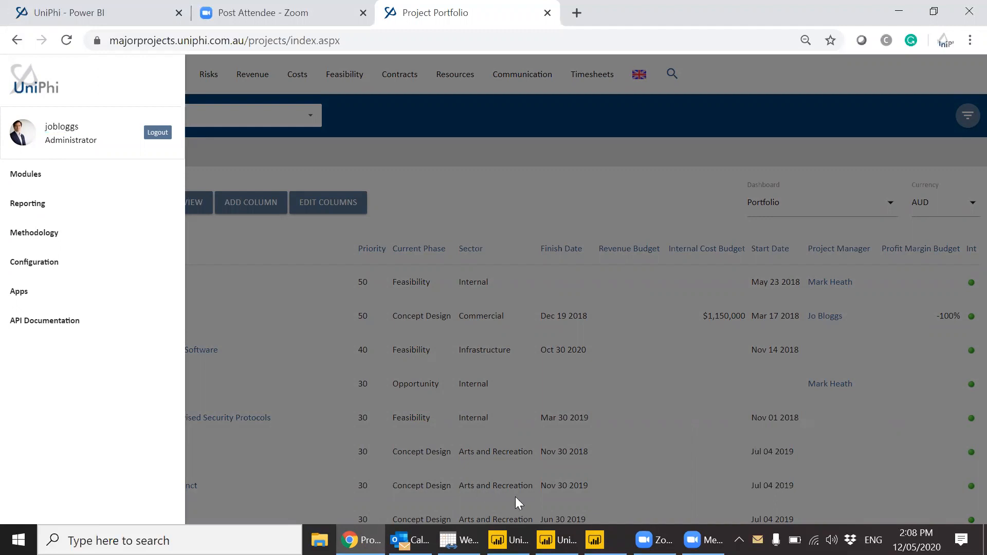
left_click(595, 539)
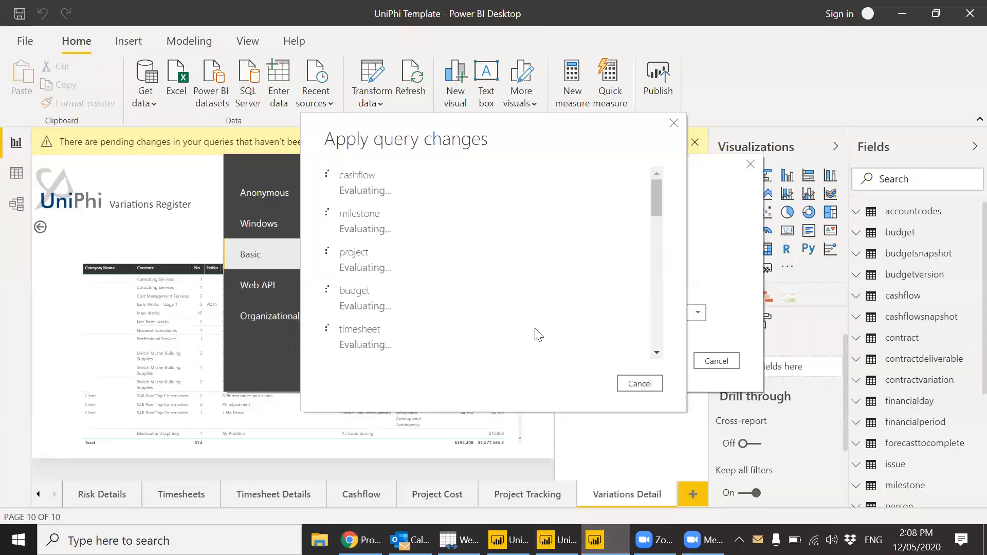
Step: Connect to the cashflow web source with Basic authentication, entering the user name and password
left_click(278, 320)
left_click(269, 257)
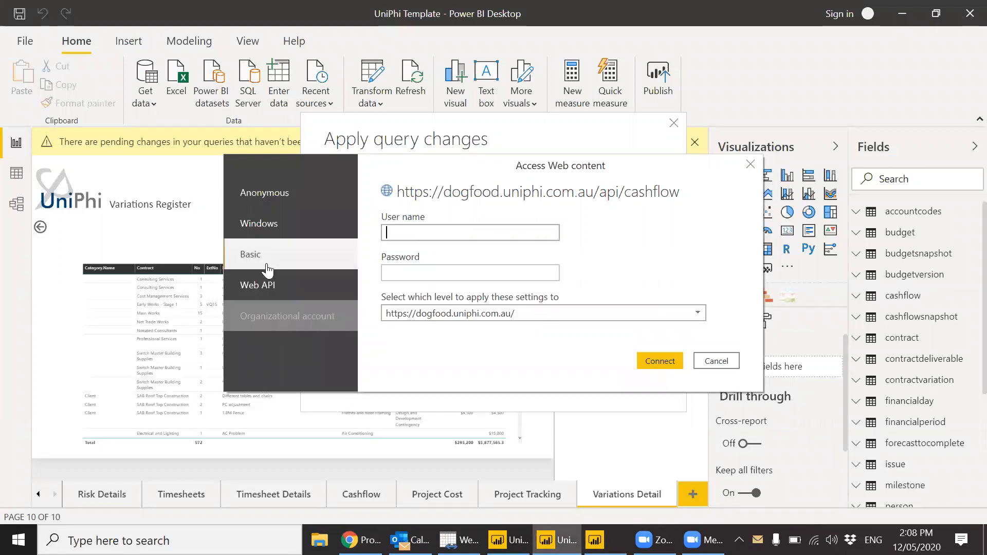
type("ma")
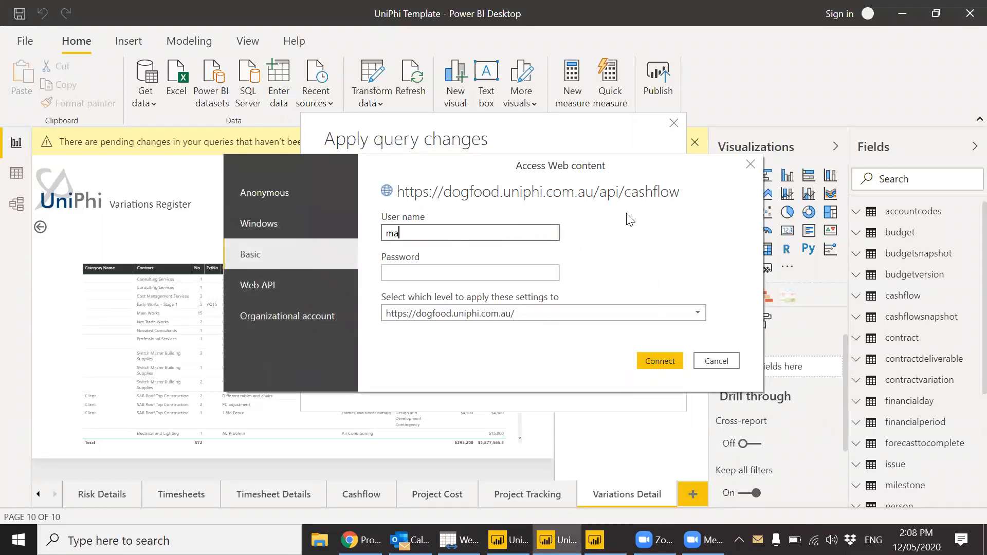
type("rkheath")
key("Tab")
type("****")
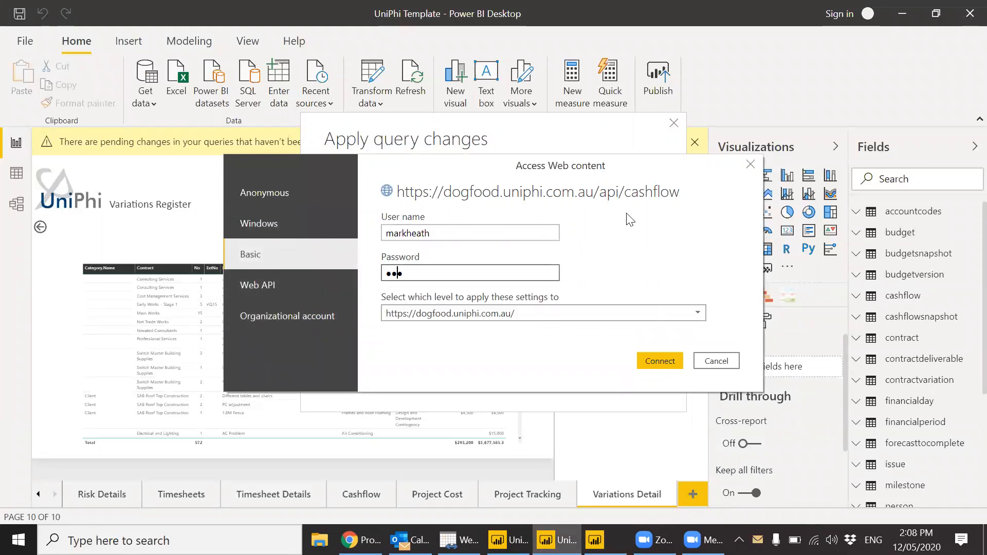
type("****")
left_click(662, 355)
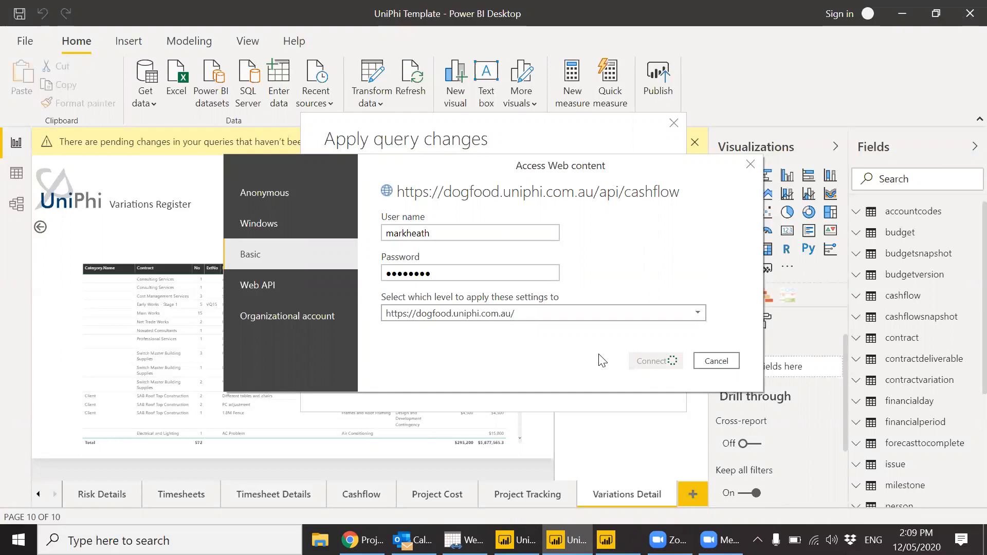
mouse_move(566, 540)
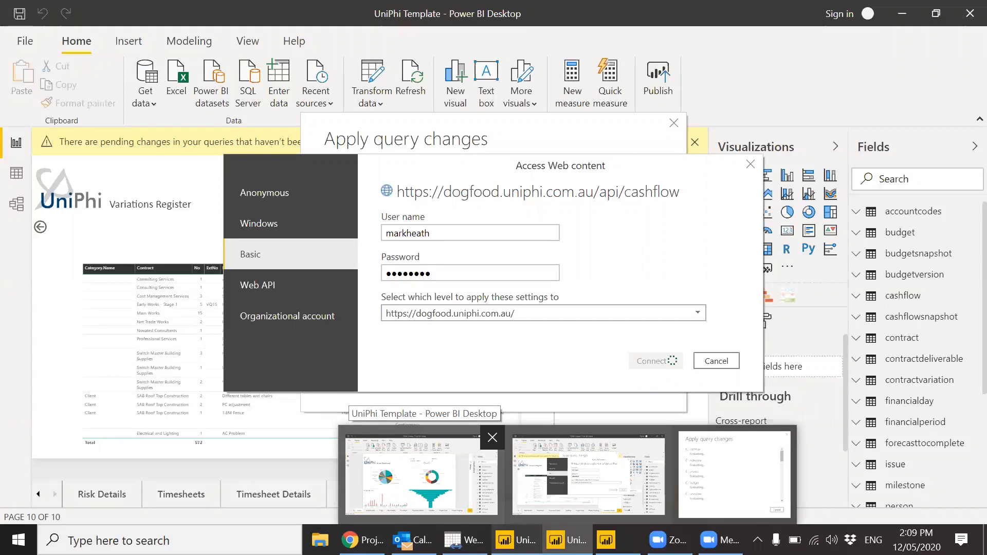
left_click(421, 476)
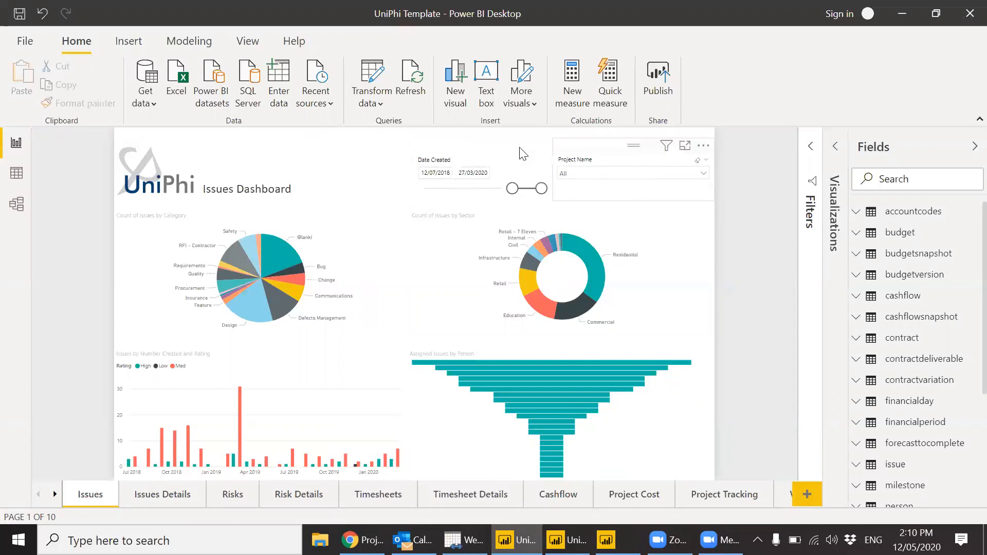
Step: Expand the Filters pane and show the Assigned Issues by Person funnel in Focus mode
left_click(810, 149)
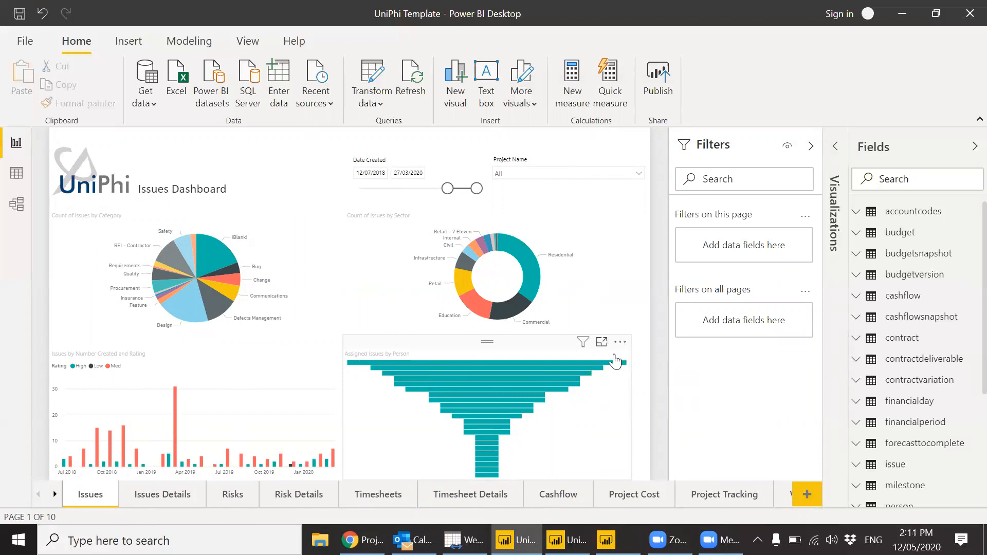
left_click(602, 344)
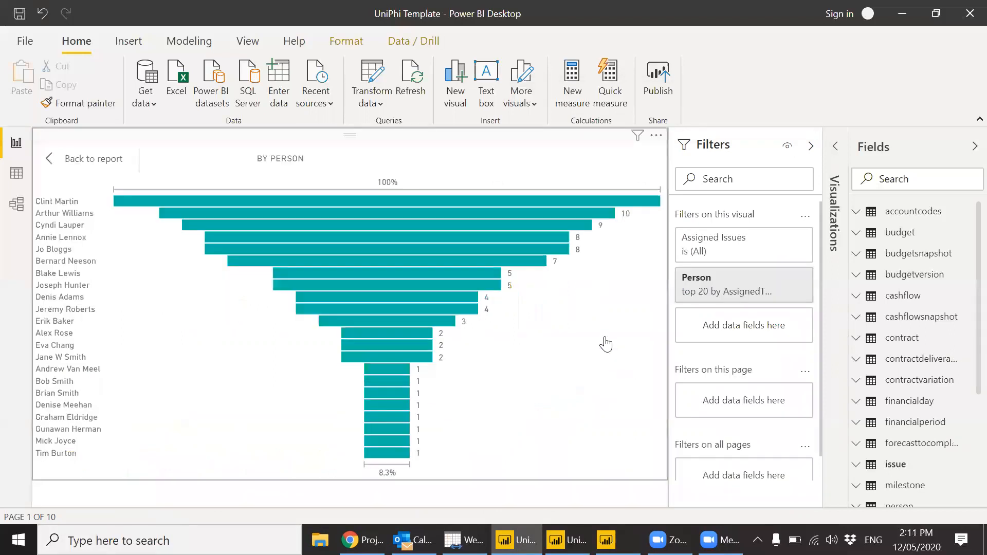
Step: Drill through from the funnel's top assignee bar to the Issues Details page
left_click(811, 146)
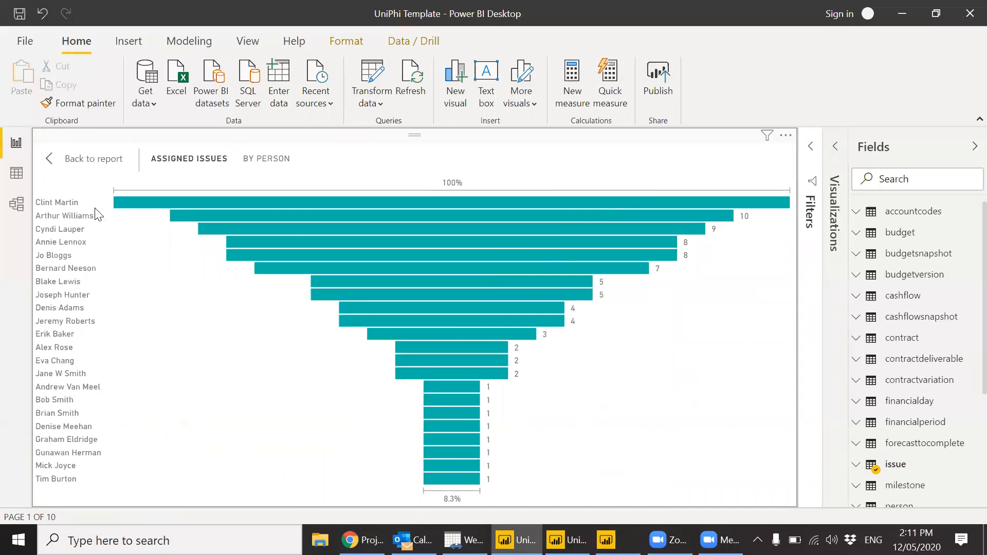
mouse_move(174, 204)
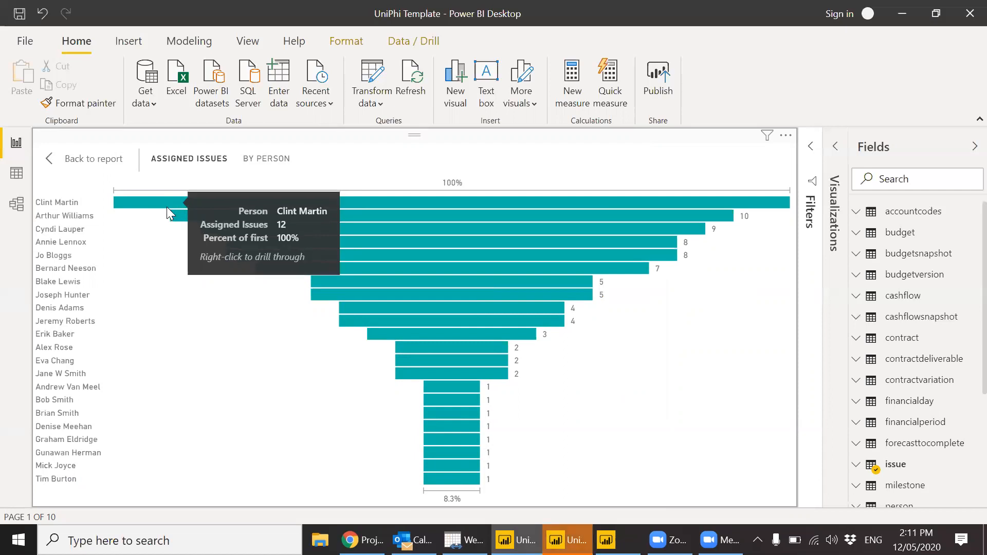
right_click(167, 208)
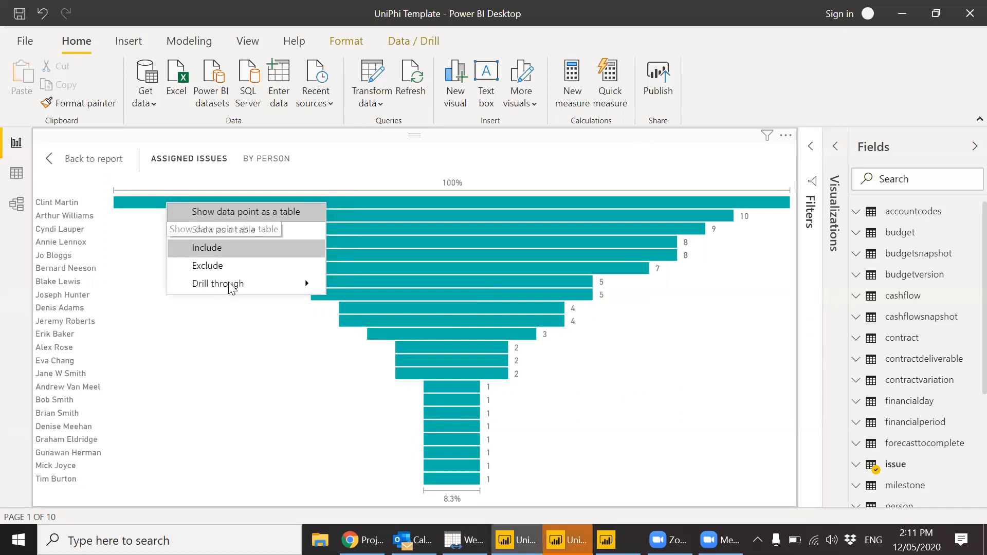
mouse_move(239, 285)
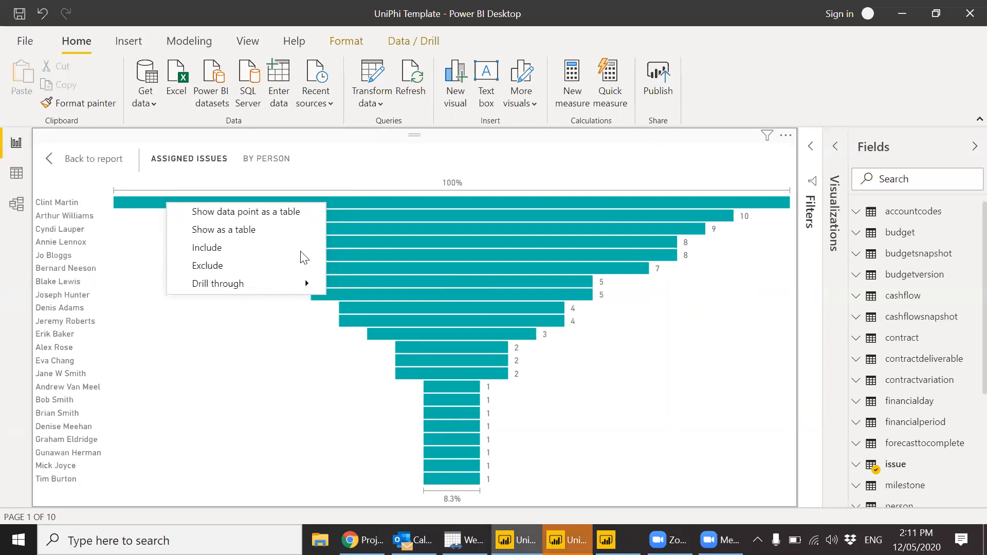
mouse_move(273, 289)
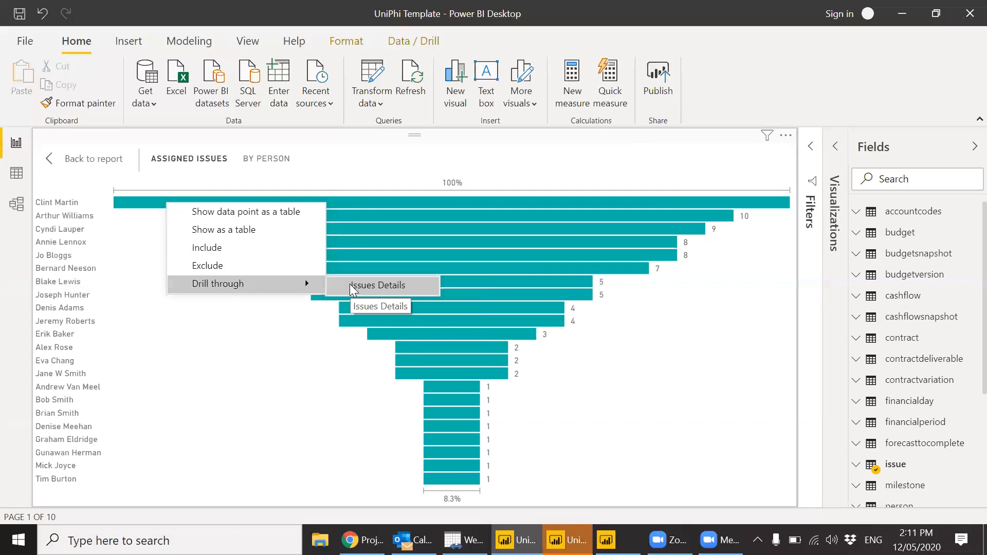
left_click(350, 286)
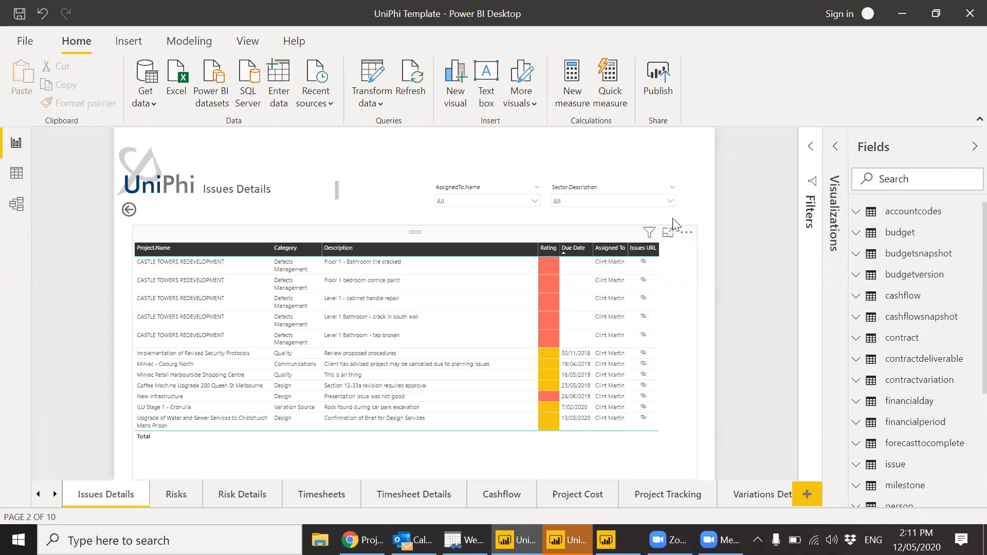
Step: Show the issues table in Focus mode and follow the 'Rock found during car park excavation' issue link
left_click(685, 234)
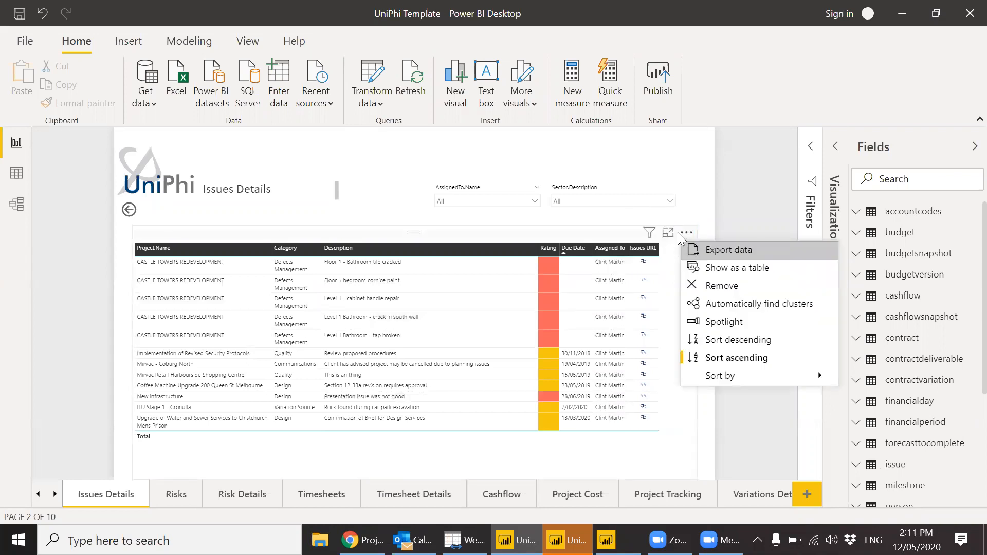
left_click(667, 232)
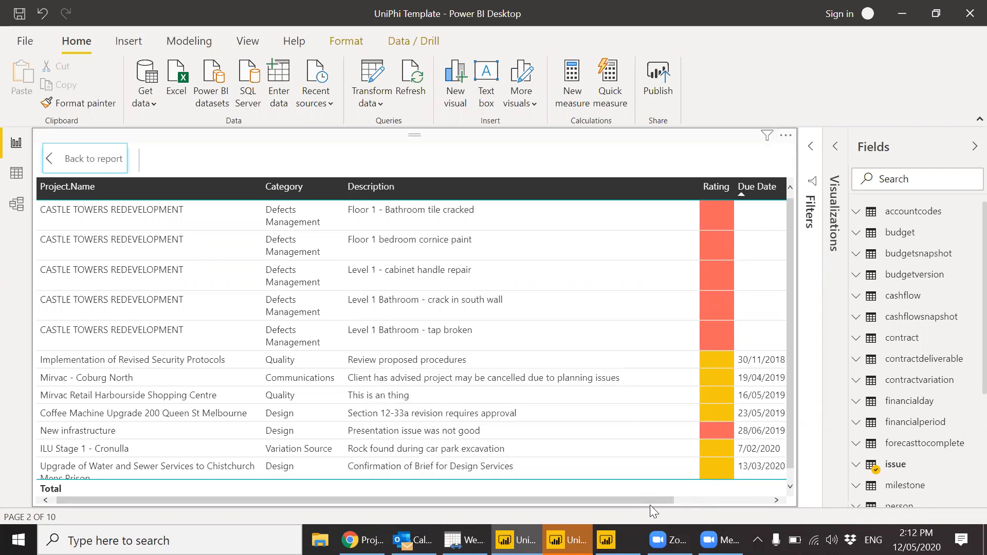
left_click_drag(653, 498, 752, 486)
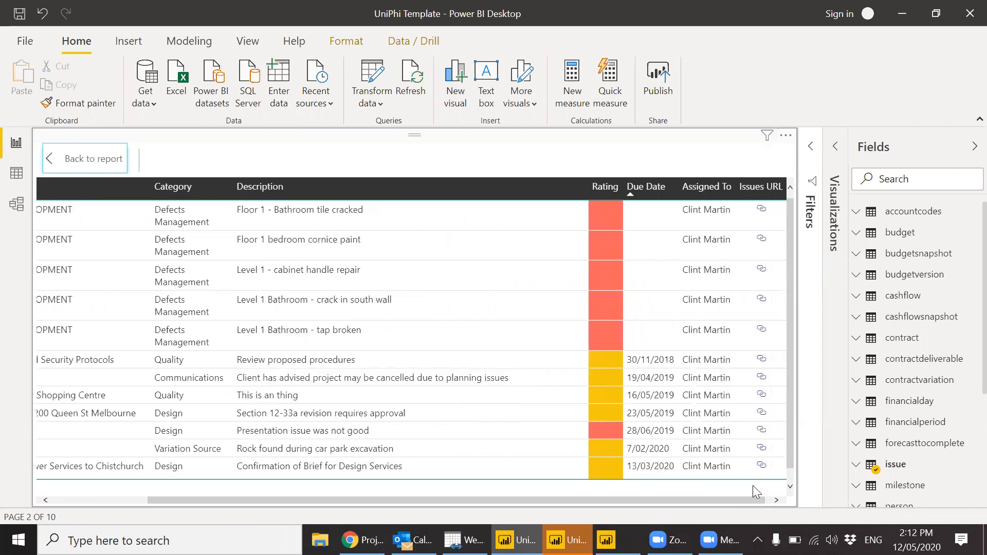
left_click(761, 449)
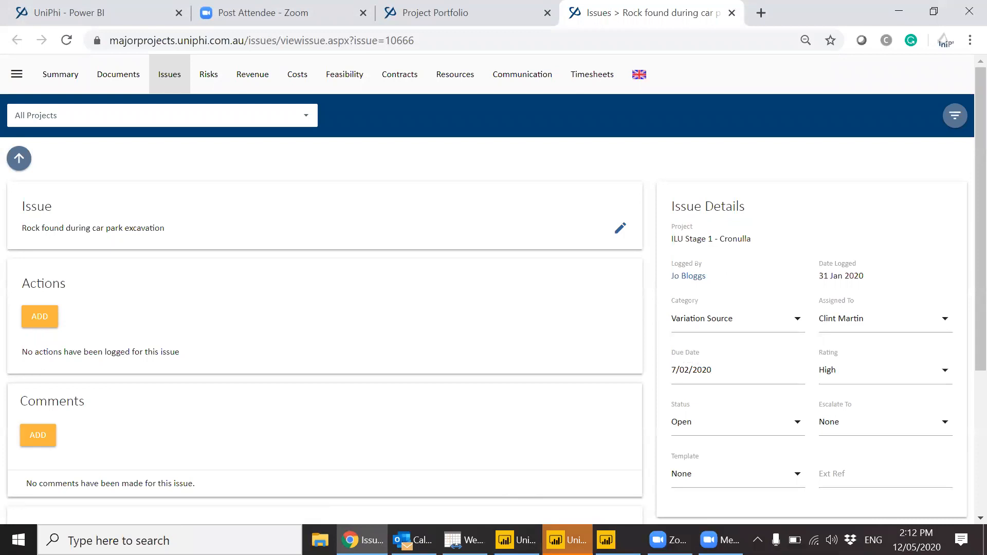
Step: Open the 'Review proposed procedures' issue in UniPhi, then bring back the UniPhi Template report
mouse_move(516, 540)
left_click(640, 486)
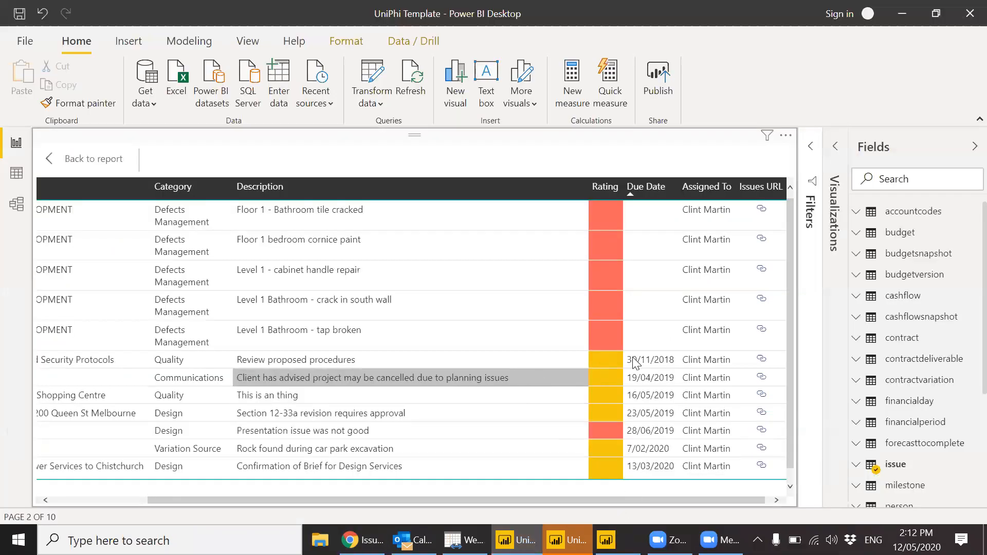
left_click(761, 362)
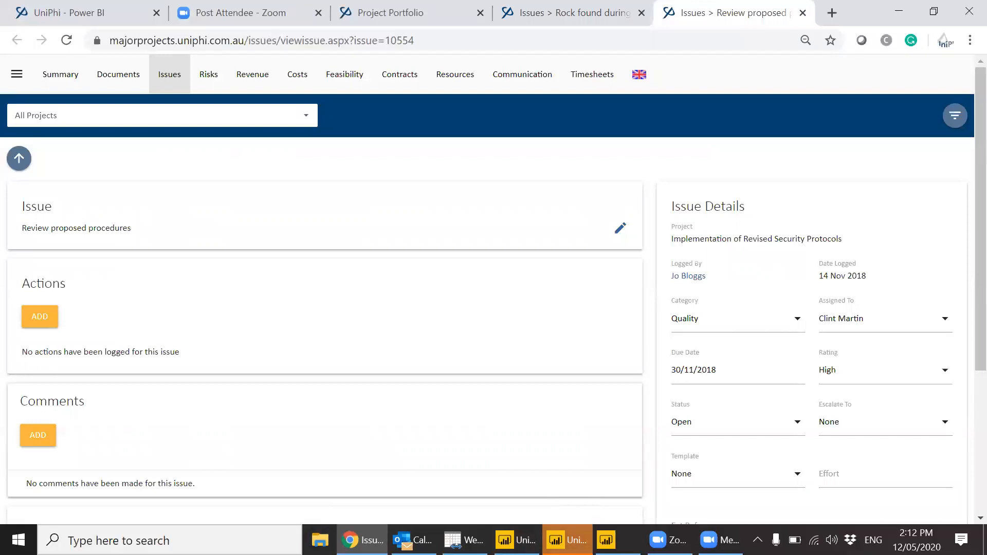
mouse_move(567, 539)
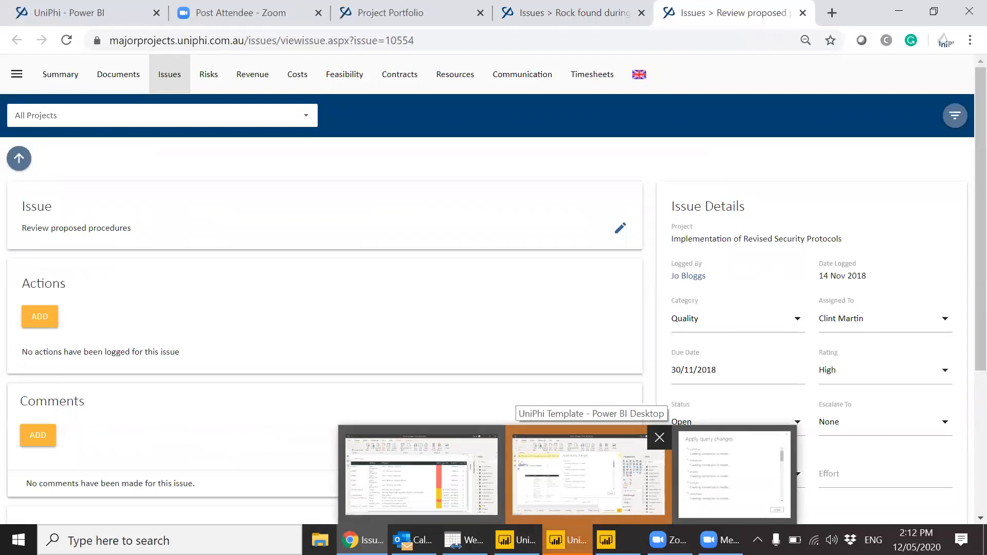
left_click(586, 474)
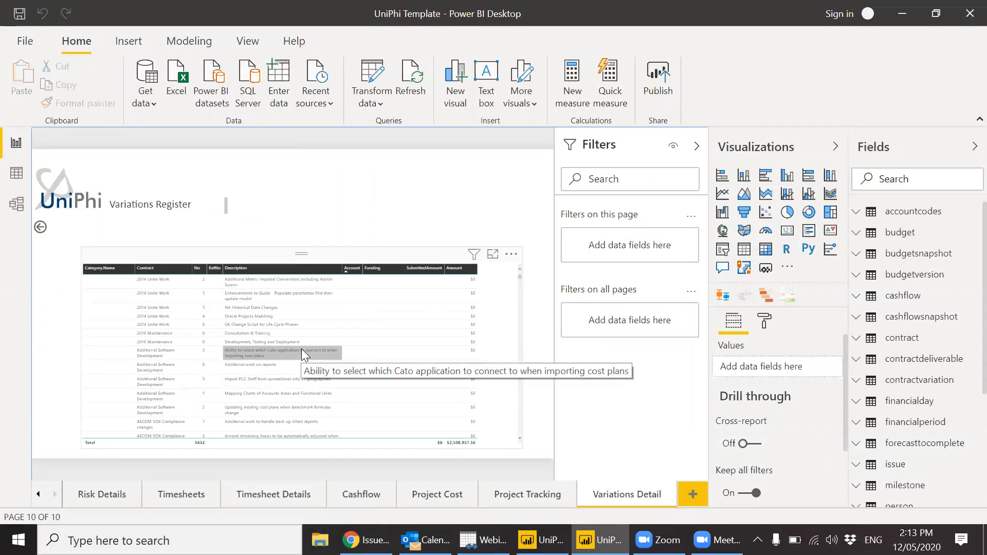
Step: Save the report as dogfood.pbix with Save As, using the suggested file name
left_click(22, 42)
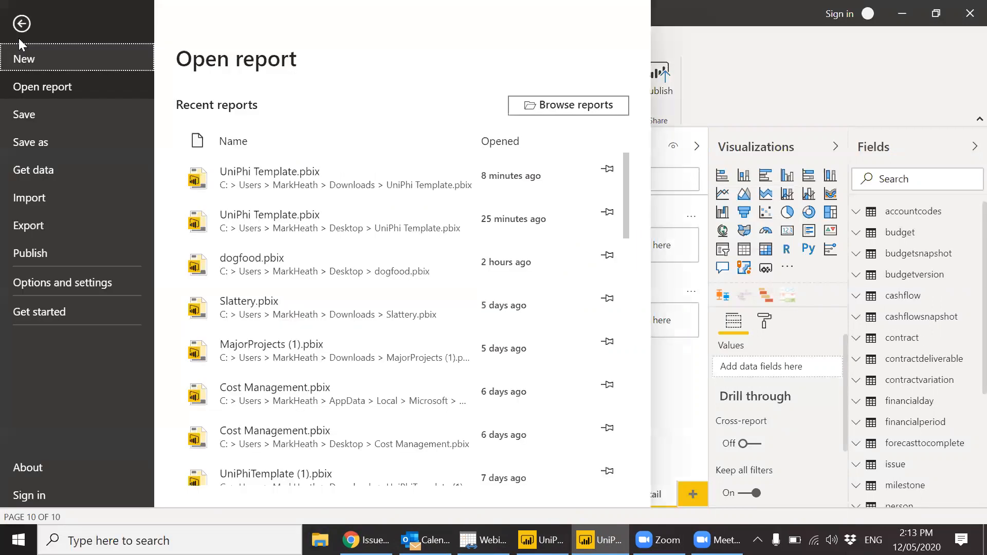
left_click(31, 143)
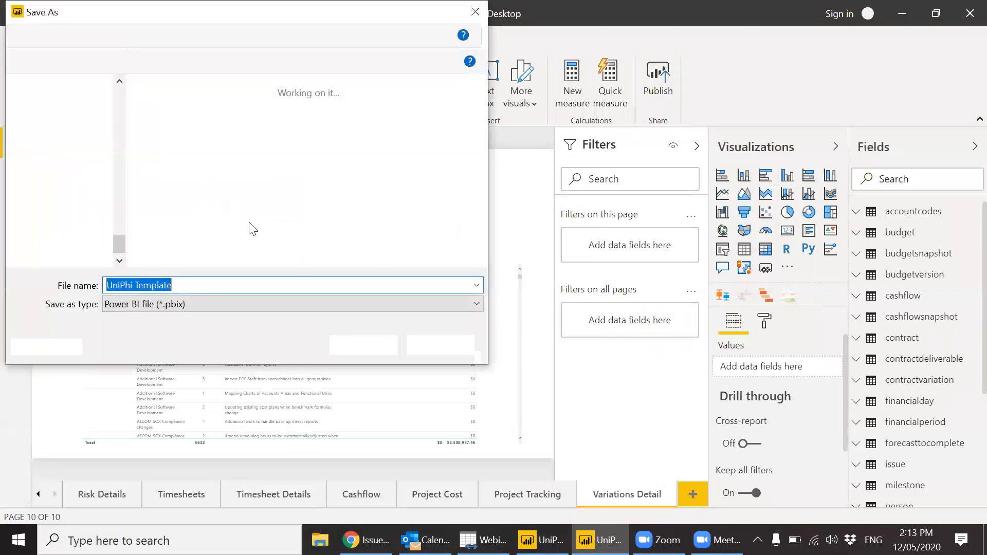
type("Do")
key("Down")
key("Return")
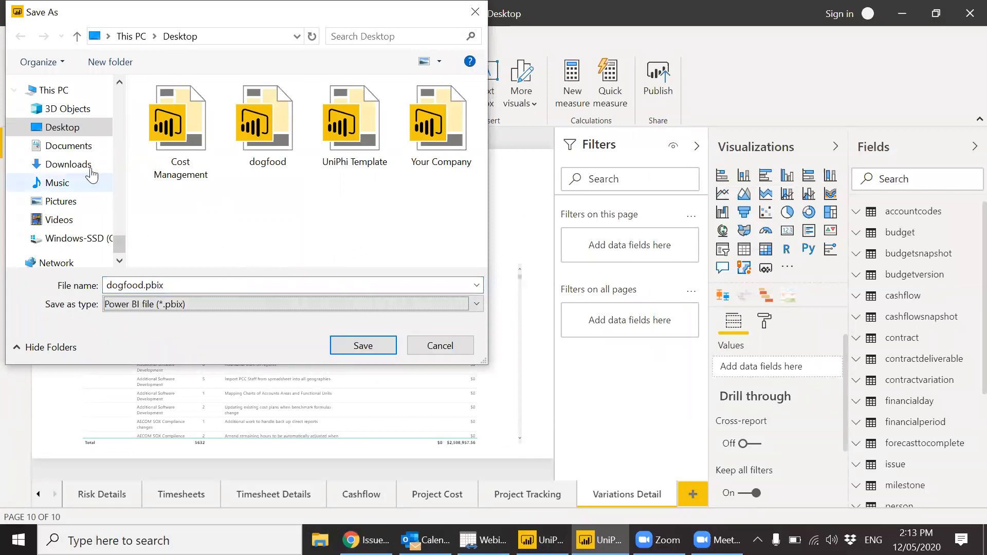
left_click(68, 146)
left_click(360, 345)
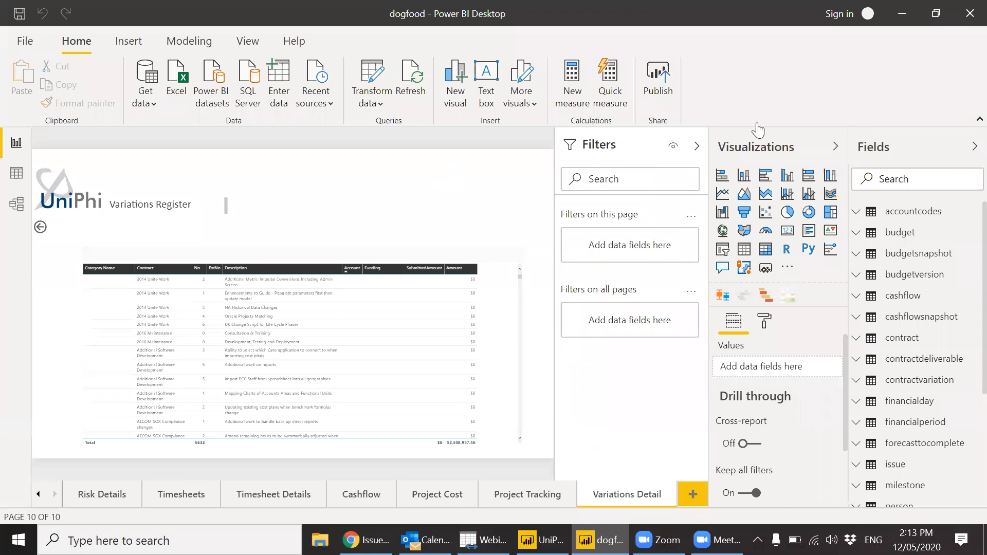
Step: Close the dogfood window, restore the UniPhi Template report and go back to the full Issues Details page
left_click(965, 24)
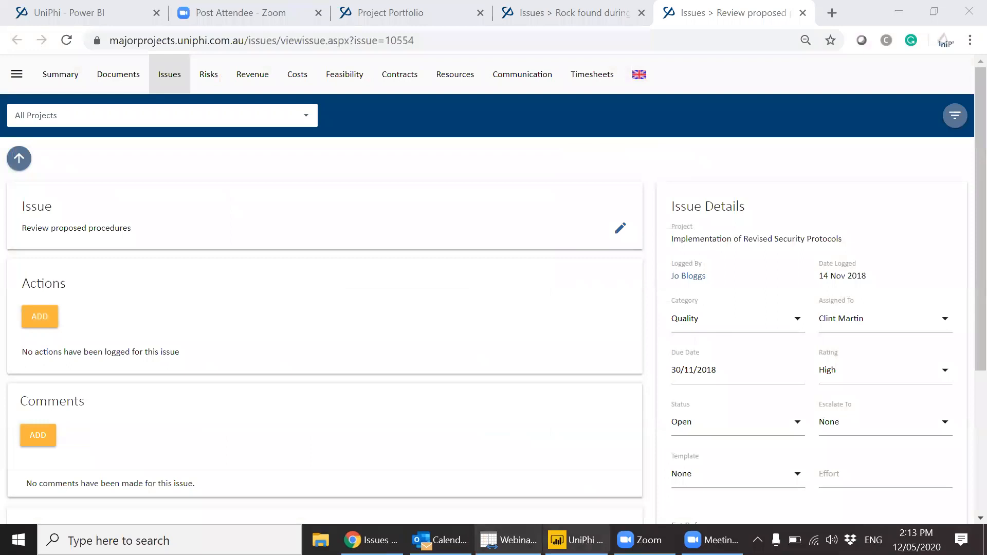
mouse_move(576, 540)
left_click(579, 476)
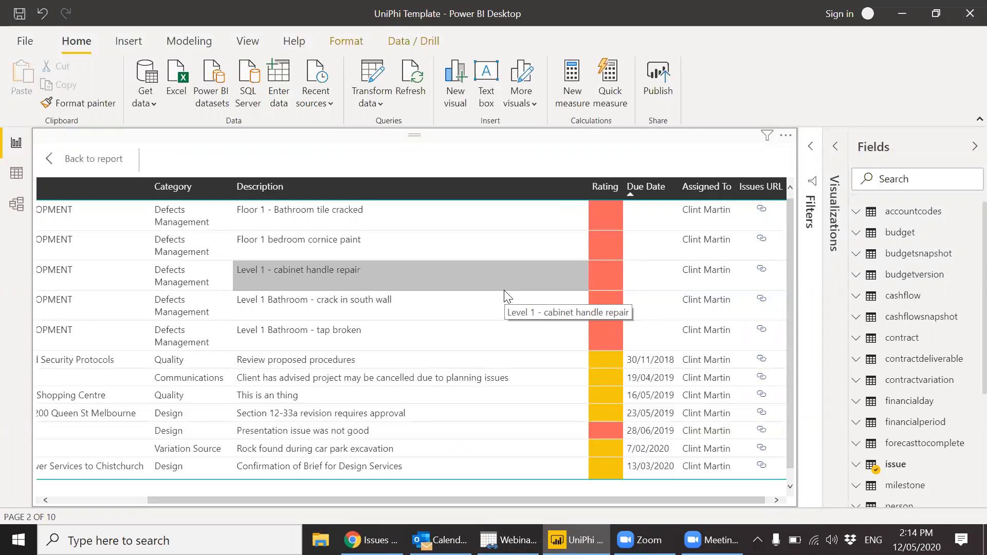
left_click(107, 169)
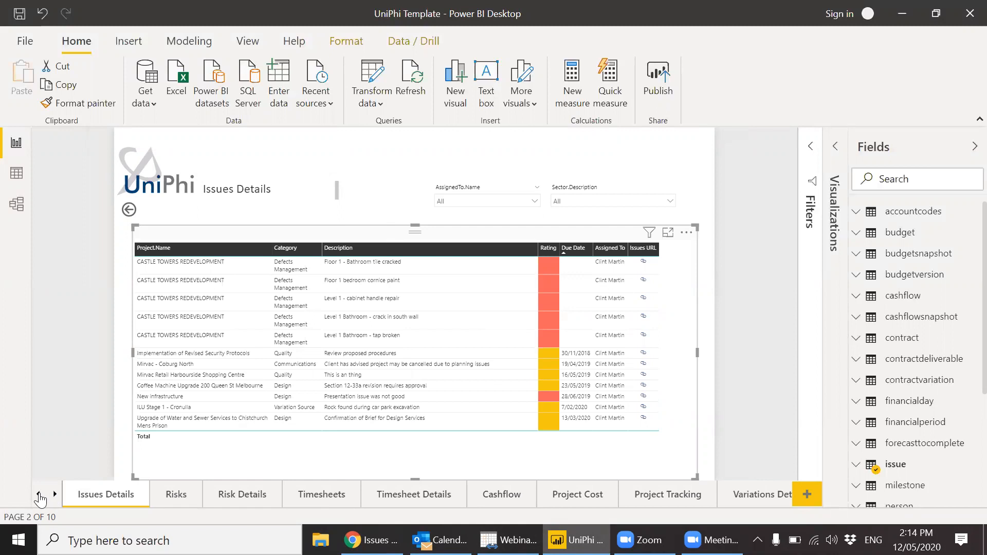
left_click(40, 499)
left_click(78, 498)
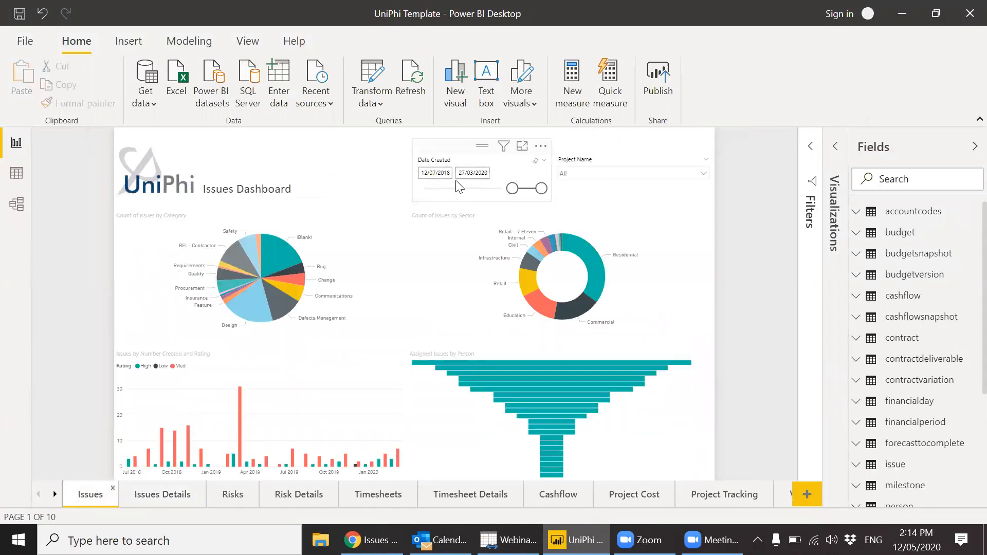
left_click(609, 175)
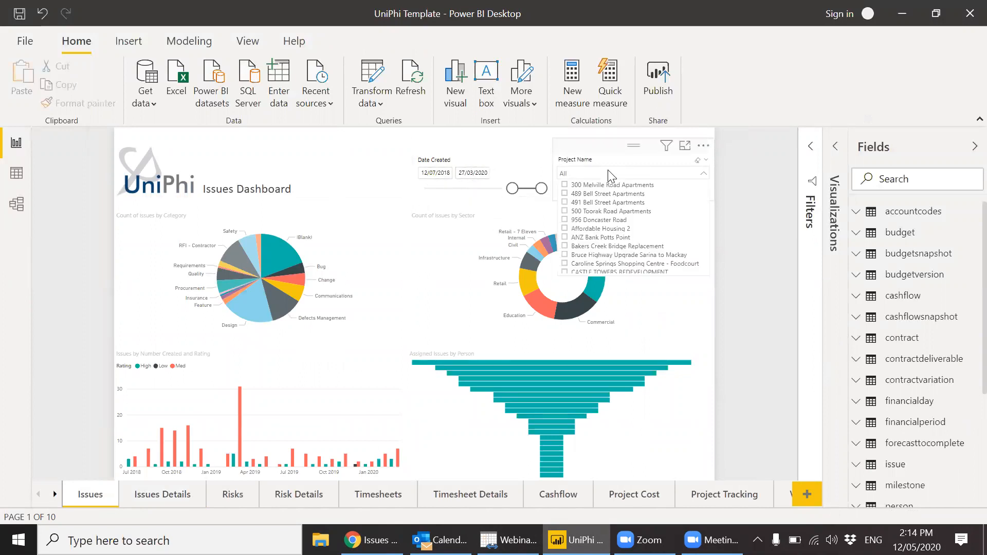
left_click(599, 204)
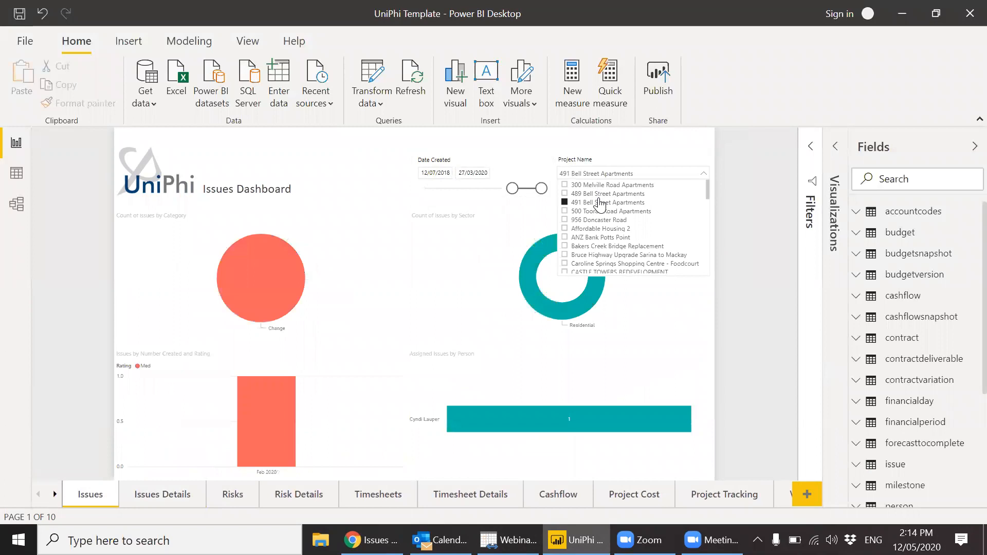
left_click(599, 204)
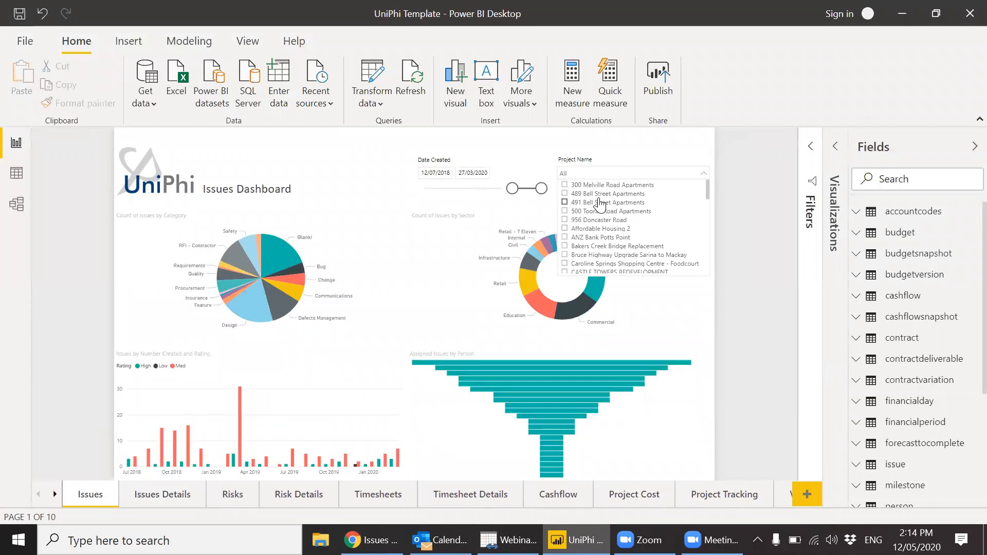
left_click(600, 221)
left_click(599, 221)
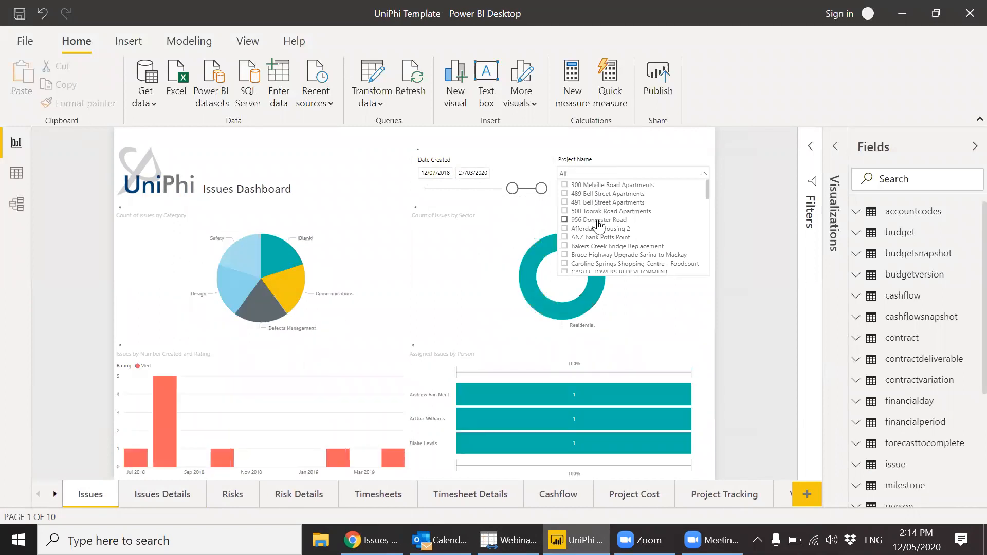
left_click(364, 193)
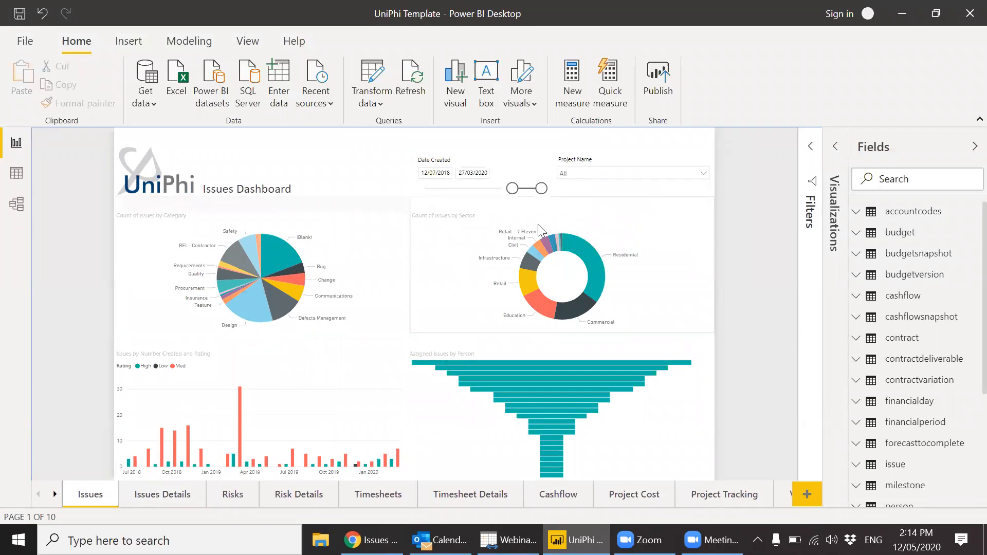
Step: Highlight the Communications category across the charts, then clear the highlighting
left_click(291, 296)
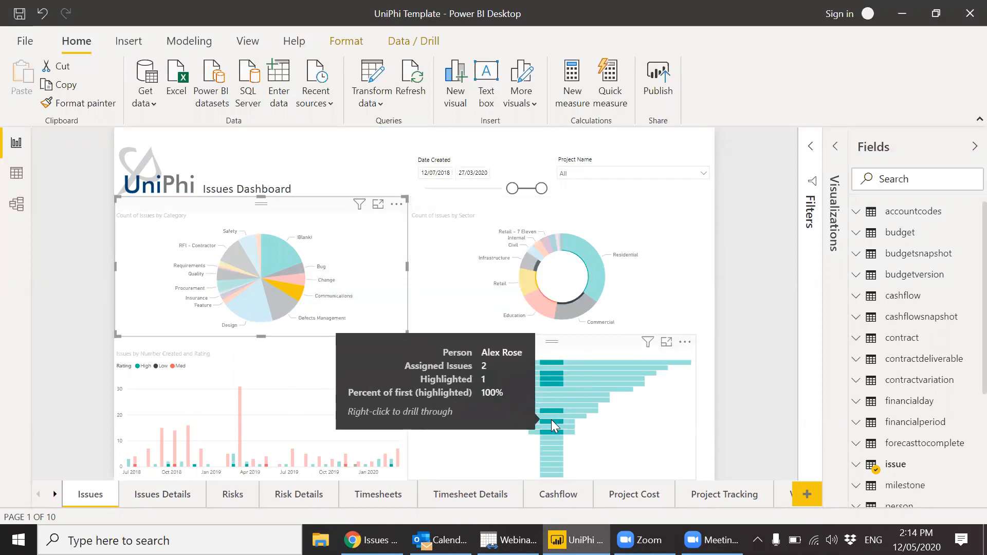
mouse_move(556, 376)
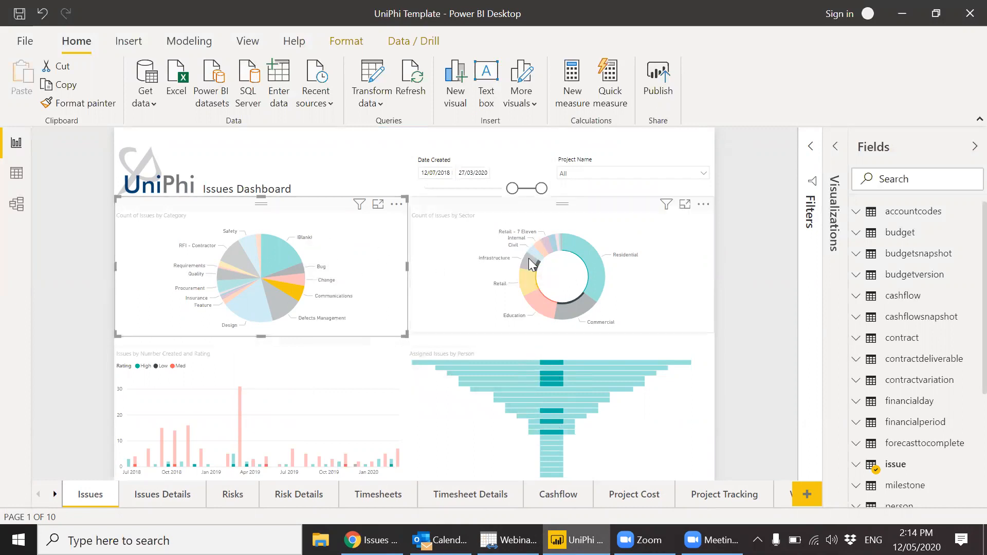
mouse_move(530, 283)
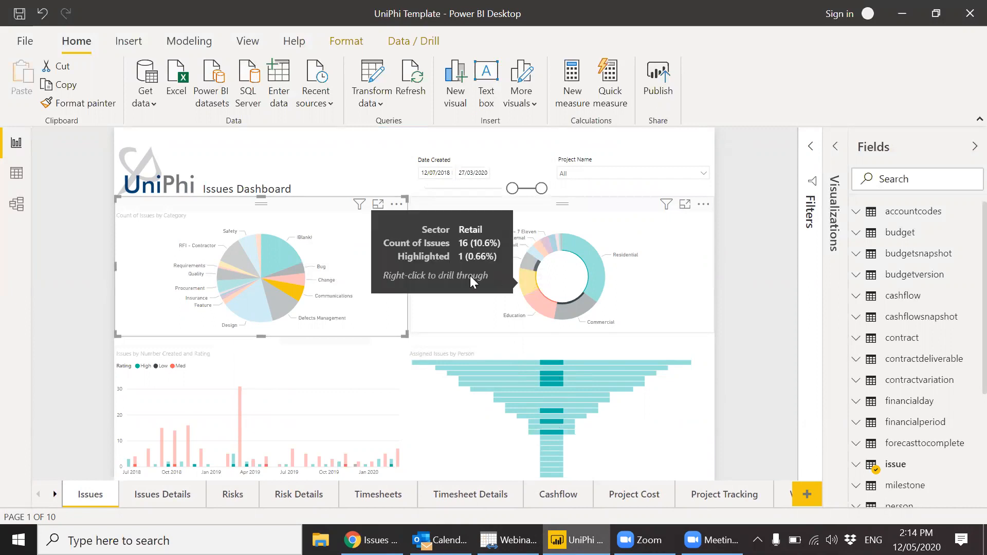
left_click(299, 292)
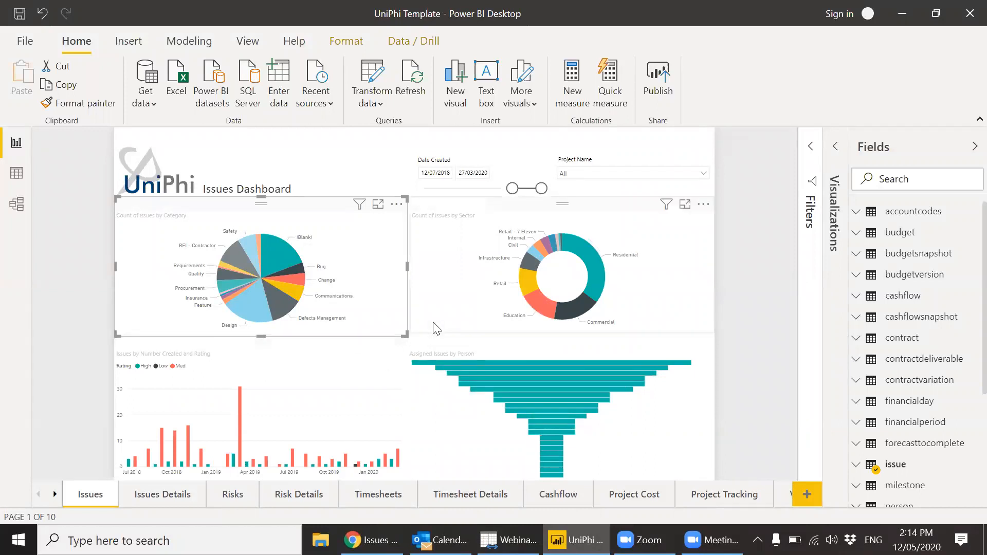
Step: Open Issues Details, use its back button to reach the dashboard, then return to Issues Details
left_click(173, 494)
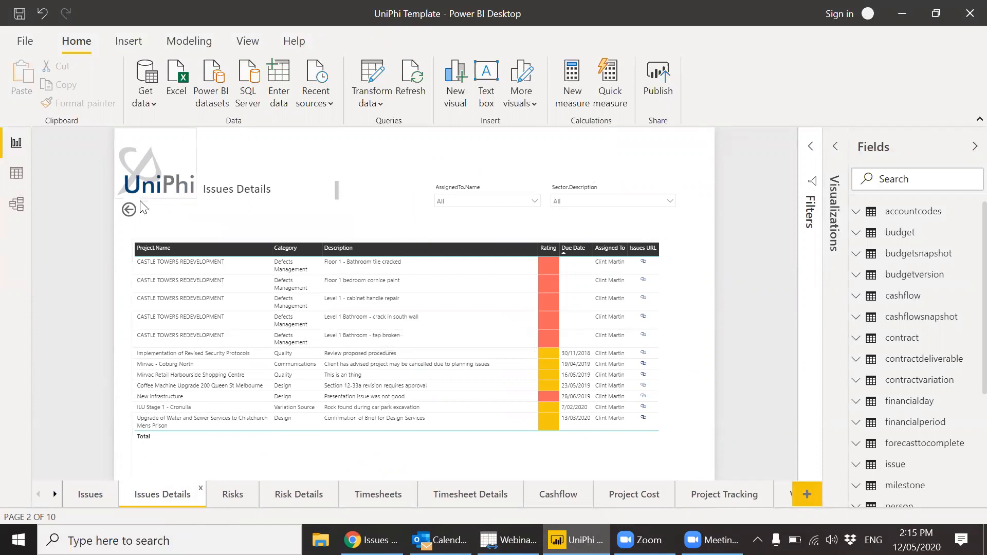
left_click(130, 210)
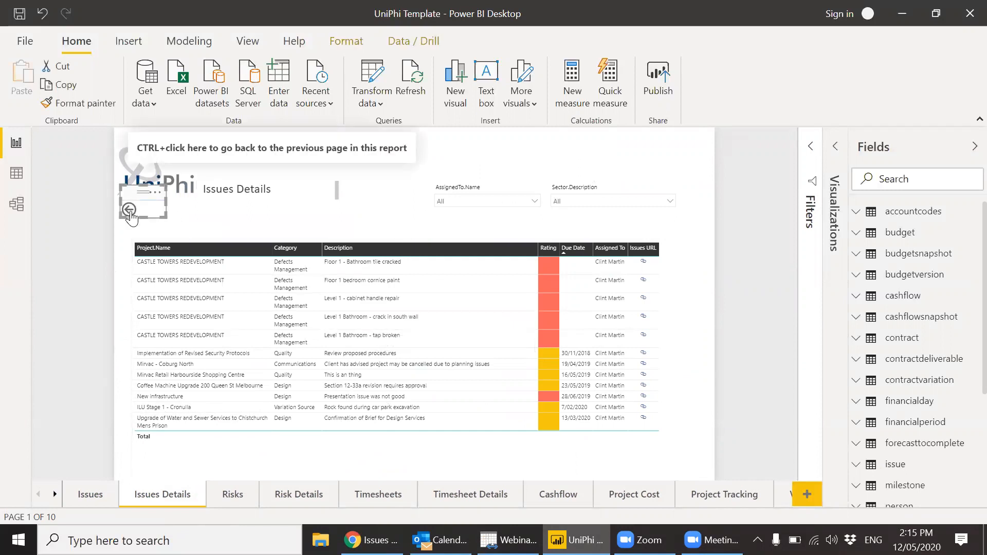
left_click(130, 212, "ctrl")
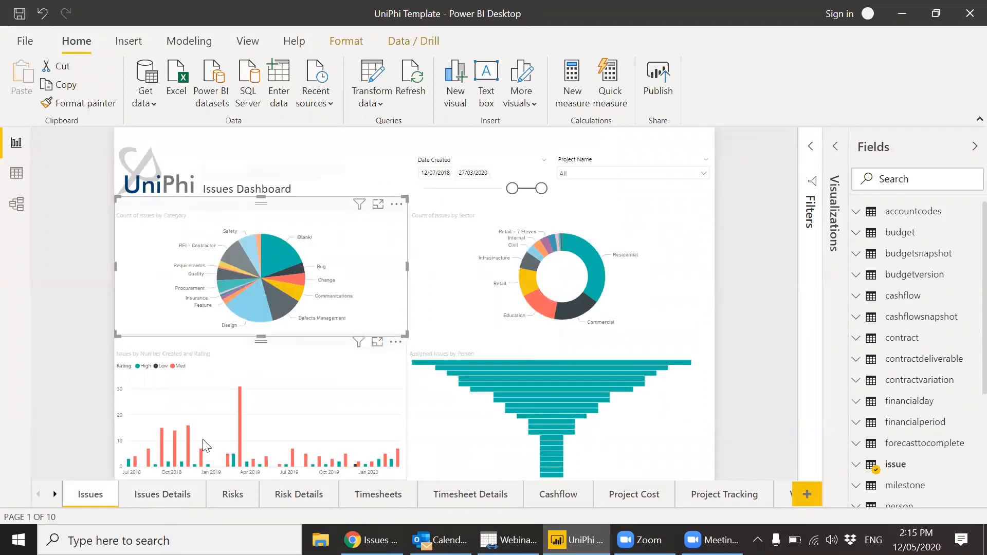
left_click(185, 490)
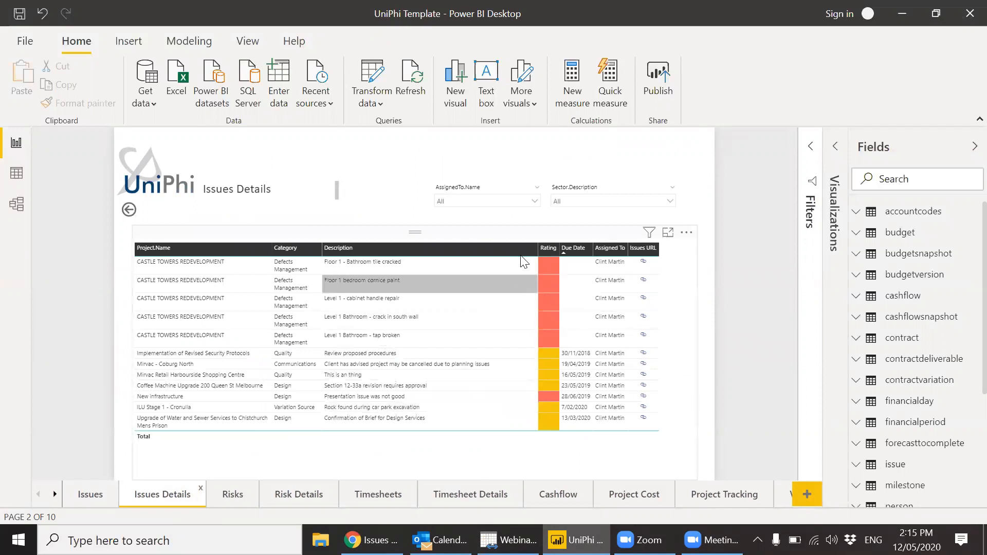
Step: Open the assignee slicer and expand the Filters and Visualizations panes down to the drill-through cards
left_click(506, 202)
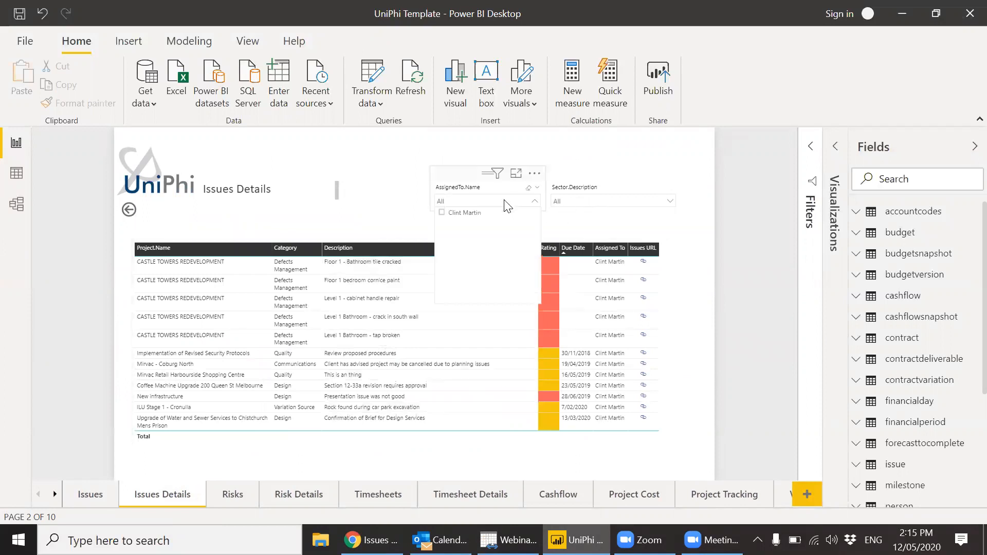
left_click(811, 146)
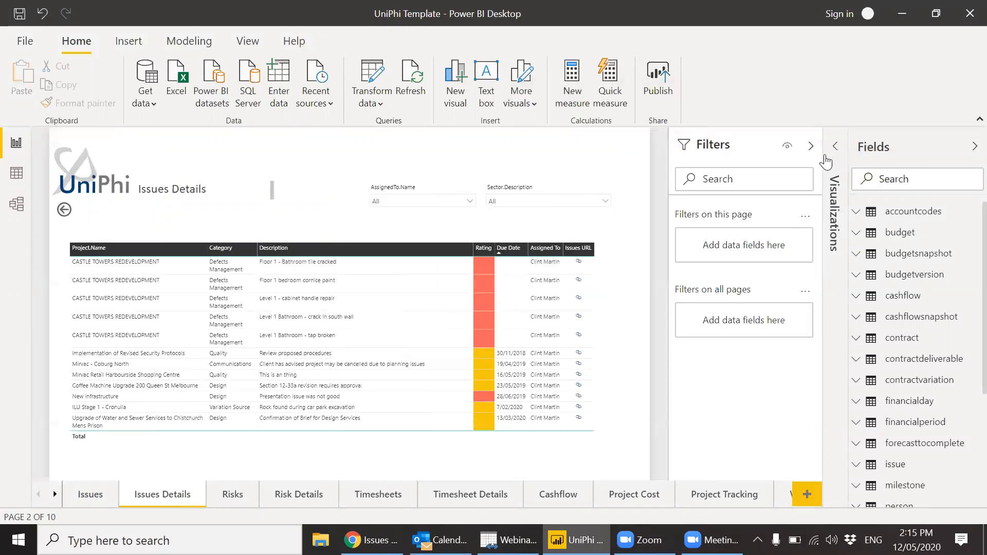
left_click(835, 148)
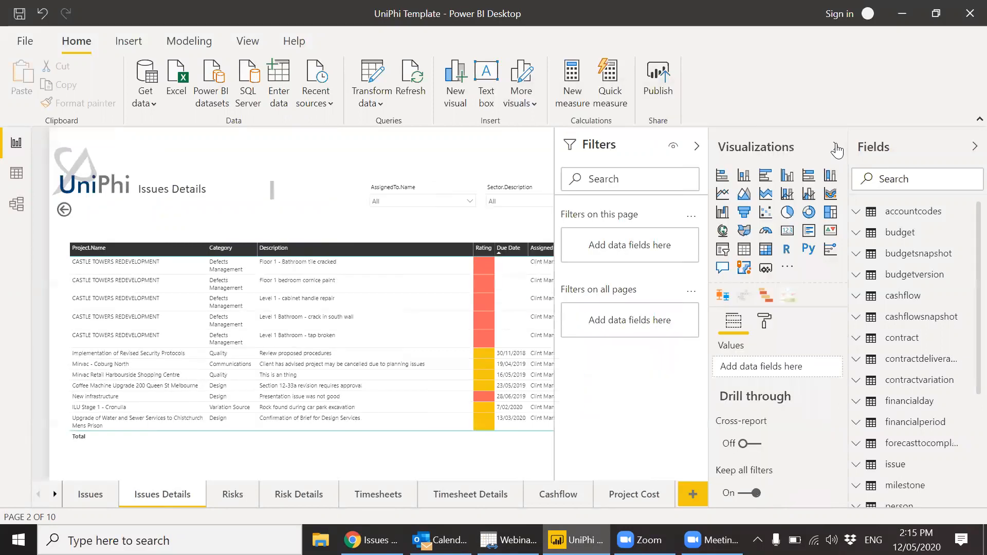
left_click_drag(844, 341, 844, 452)
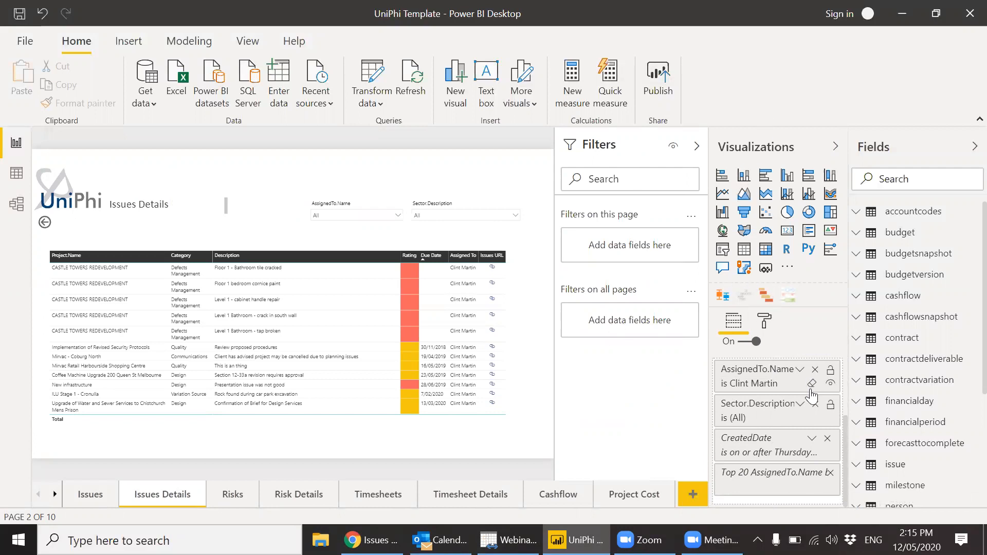
Step: Clear the AssignedTo.Name drill-through filter, try then remove one assignee, and view the table in focus mode
left_click(812, 385)
left_click(382, 217)
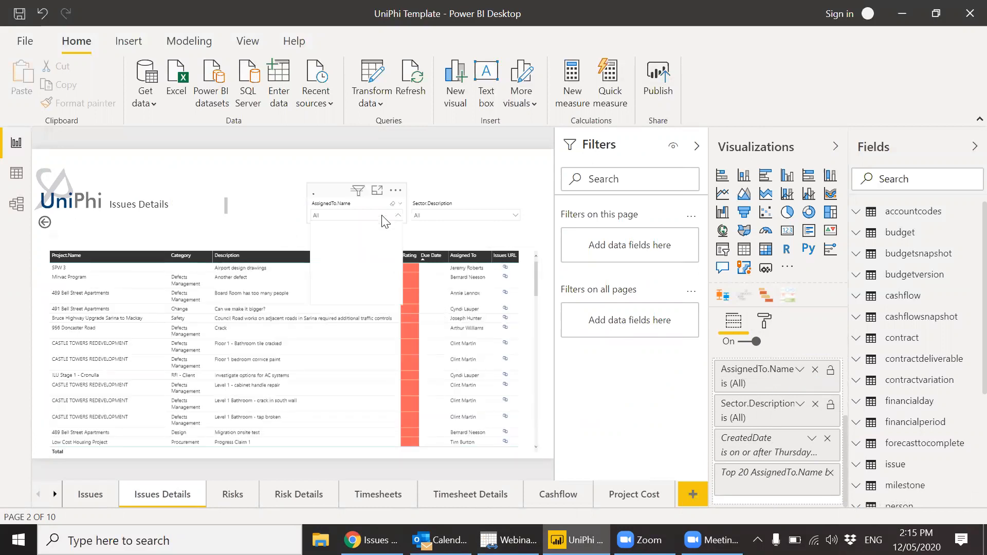
left_click(332, 256)
left_click(287, 240)
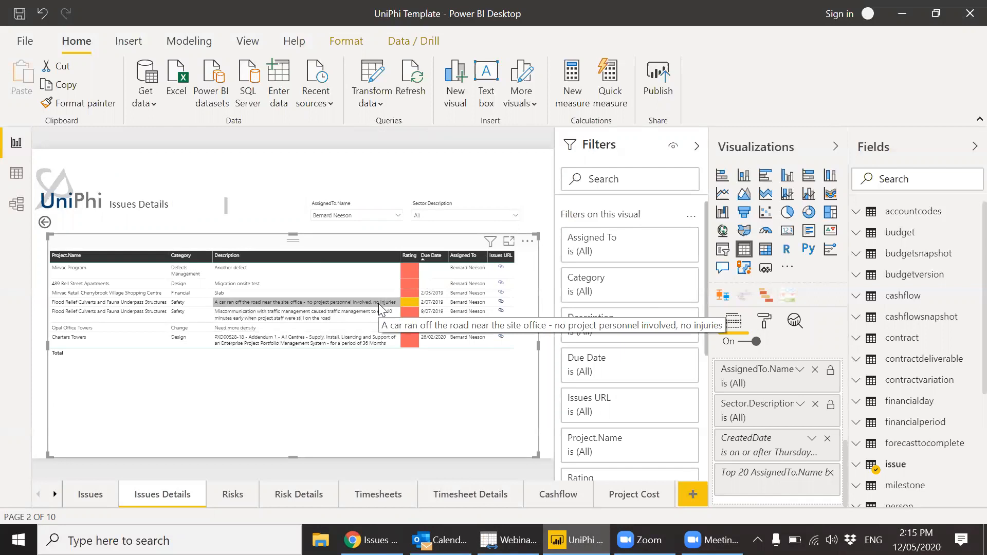
left_click(396, 217)
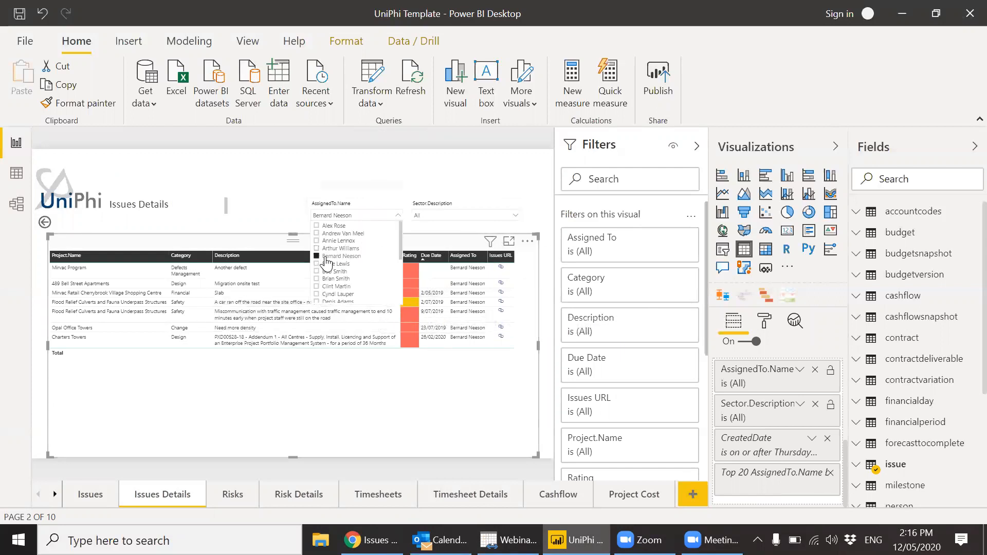
left_click(354, 256)
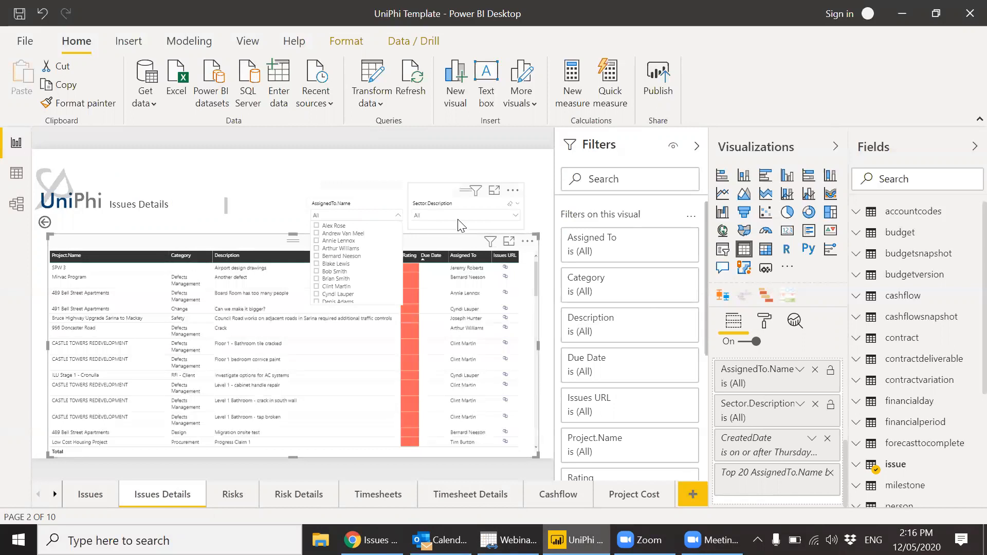
left_click(540, 227)
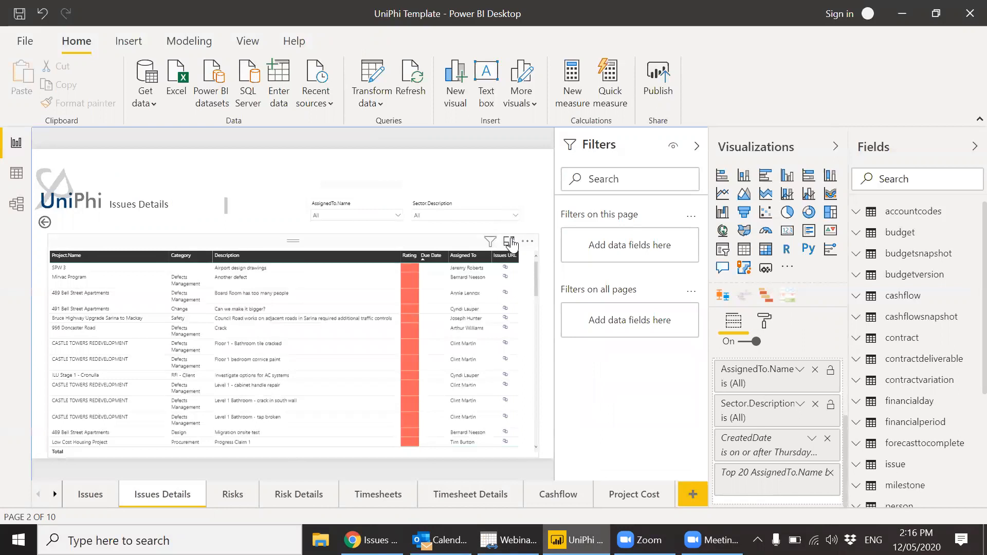
left_click(509, 241)
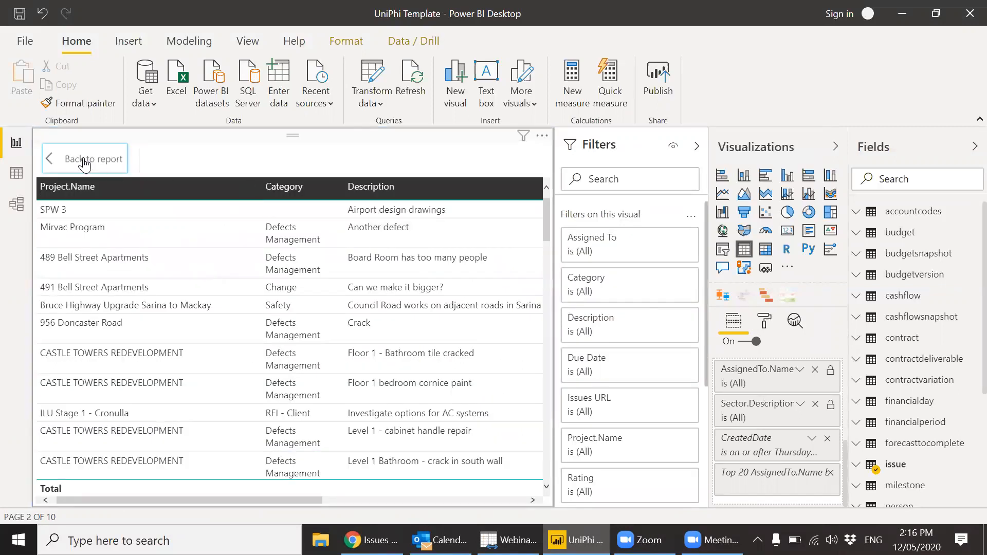
left_click(85, 160)
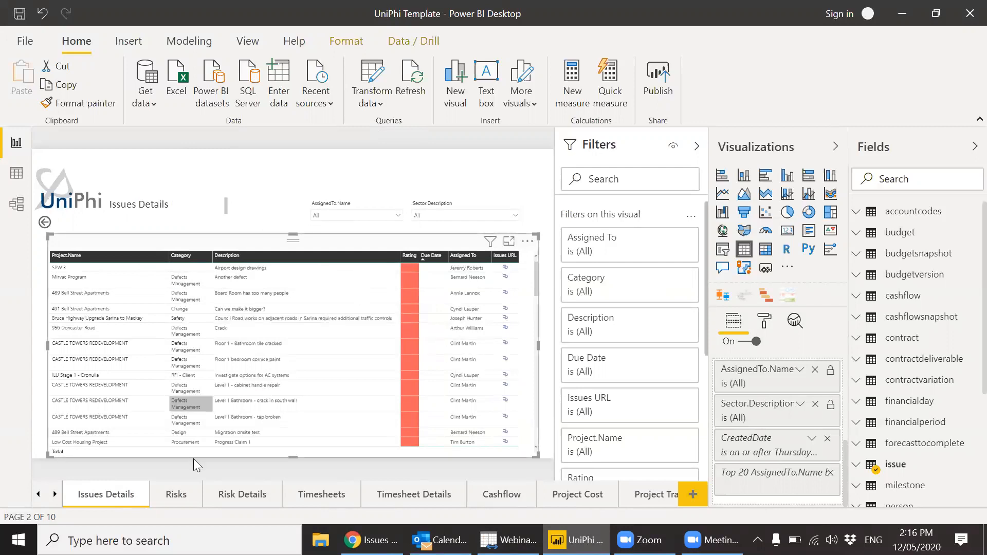
Step: Switch to the Risks page and open, then dismiss, the Visualizations pane's more-visuals menu
left_click(180, 496)
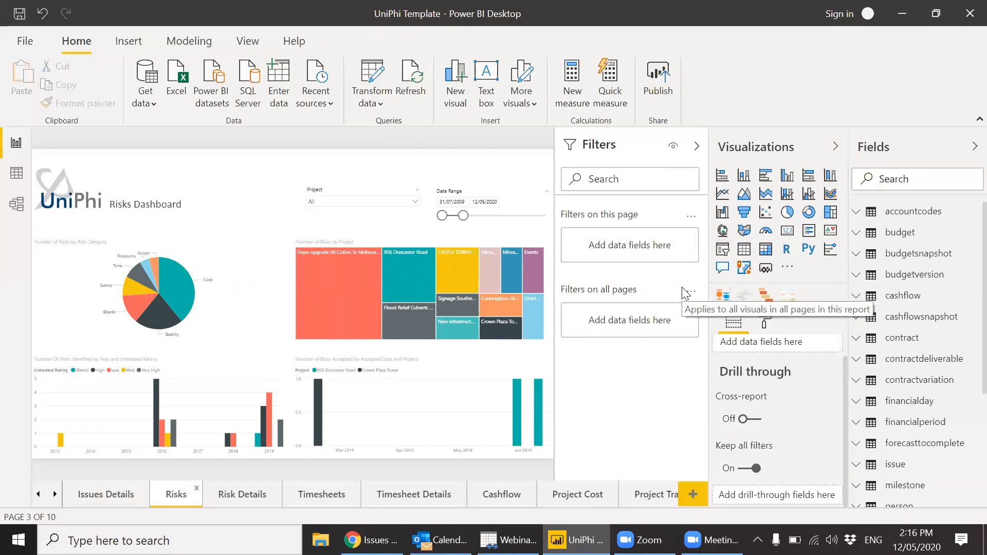
left_click(788, 268)
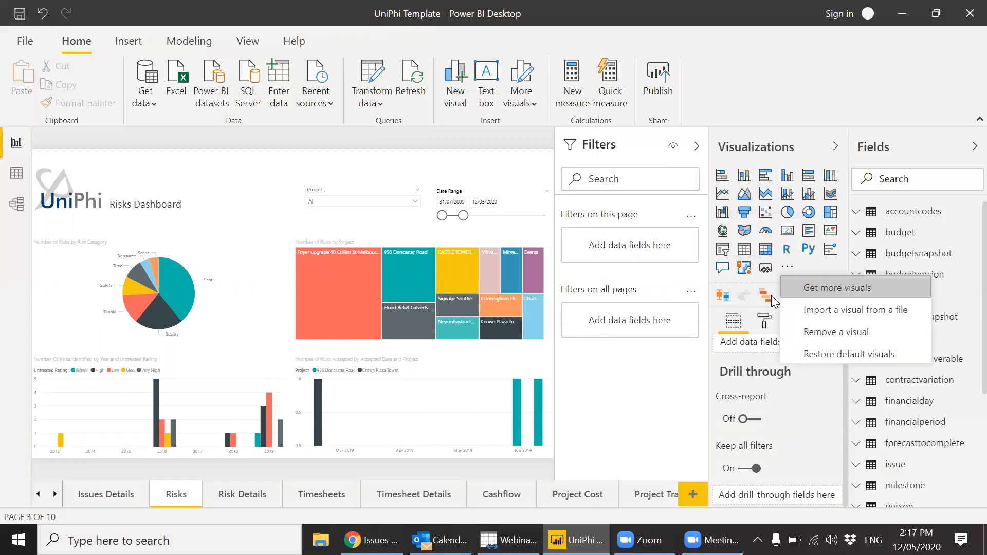
left_click(671, 376)
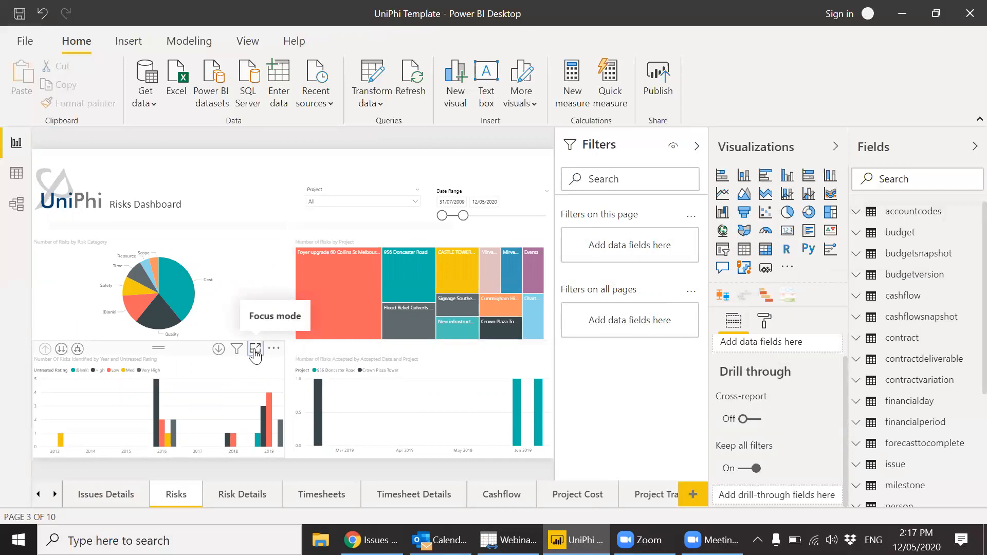
Step: Focus the risks-by-year chart and drill down to quarters and months, then back up to years
left_click(254, 349)
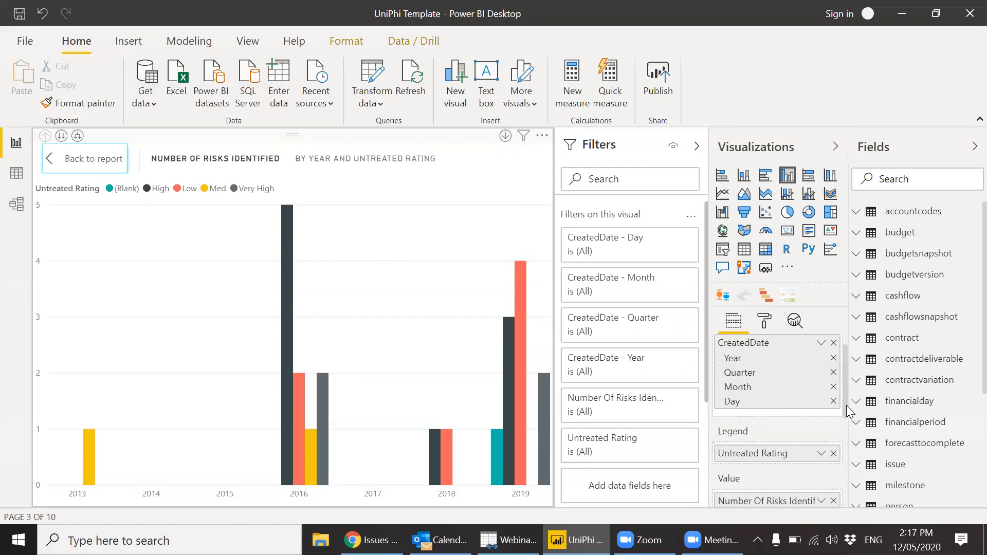
scroll(844, 411, "down", 3)
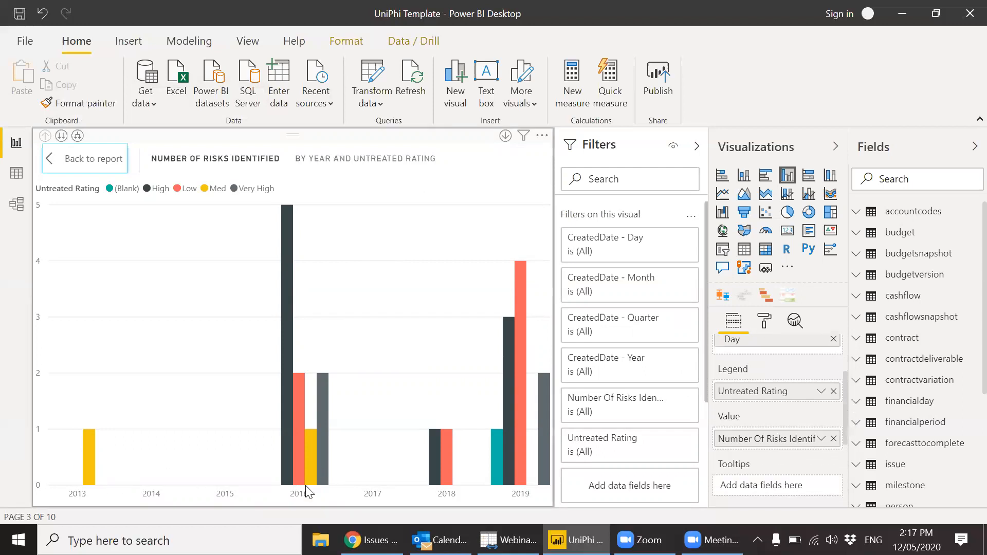
left_click(77, 136)
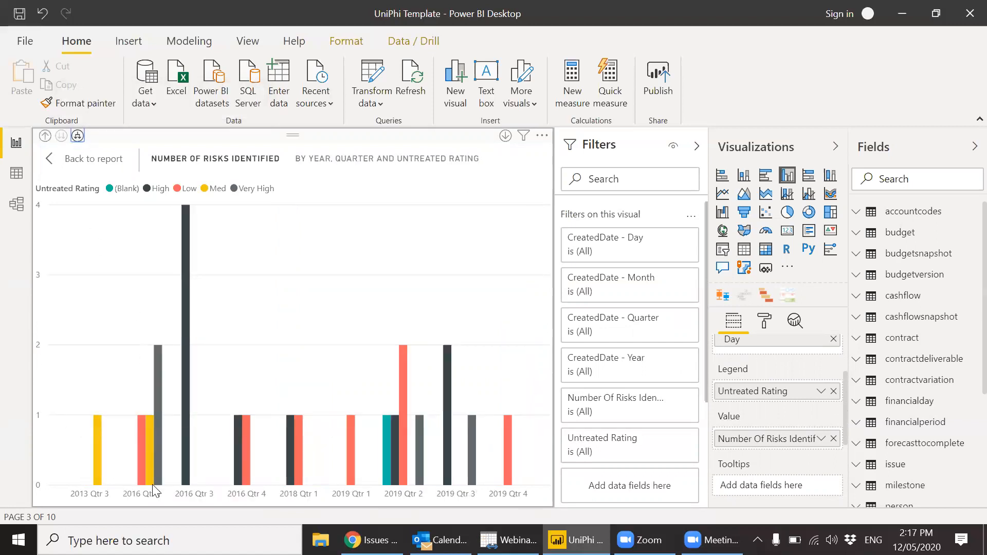
left_click(78, 137)
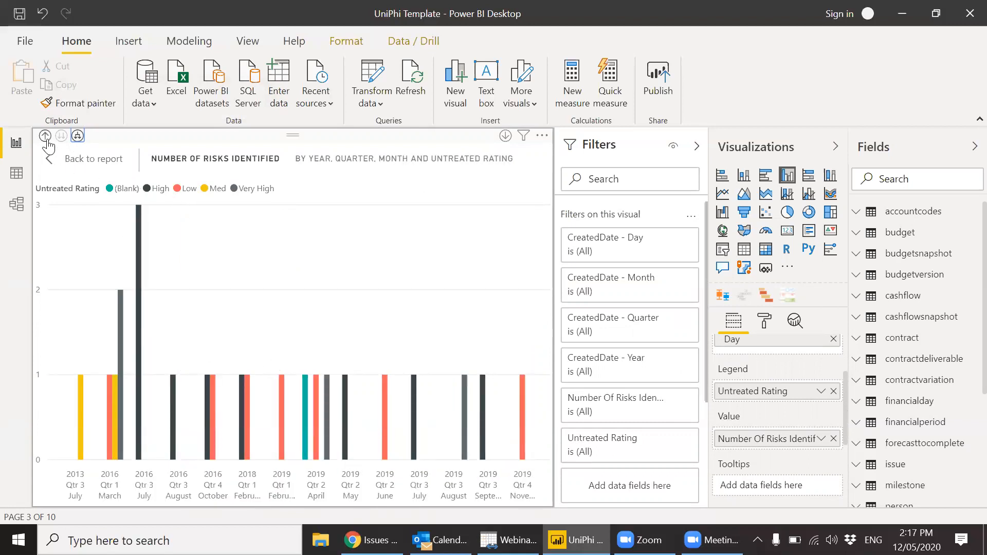
left_click(46, 136)
left_click(45, 136)
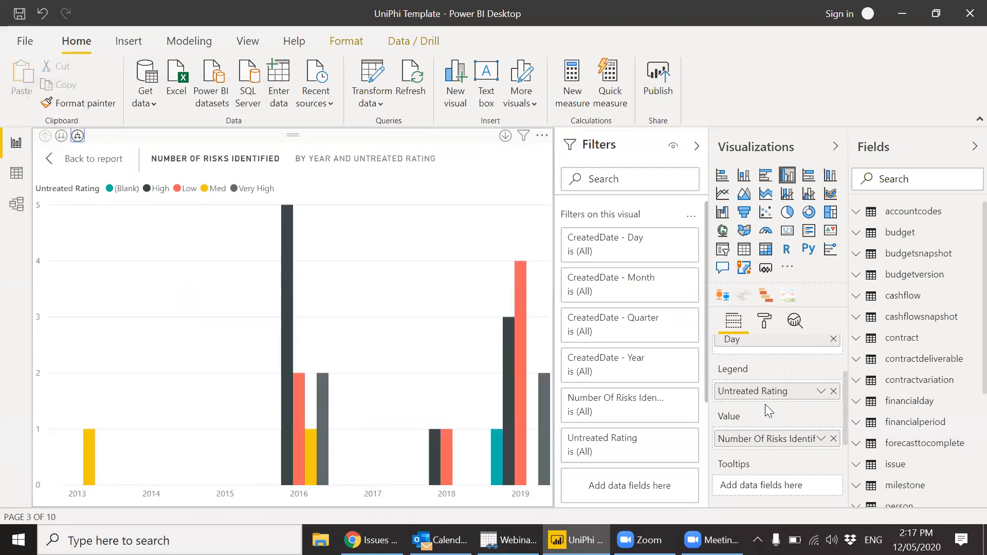
Step: Drill down to quarters once more, back up to years, and return to the report page
left_click_drag(845, 411, 847, 371)
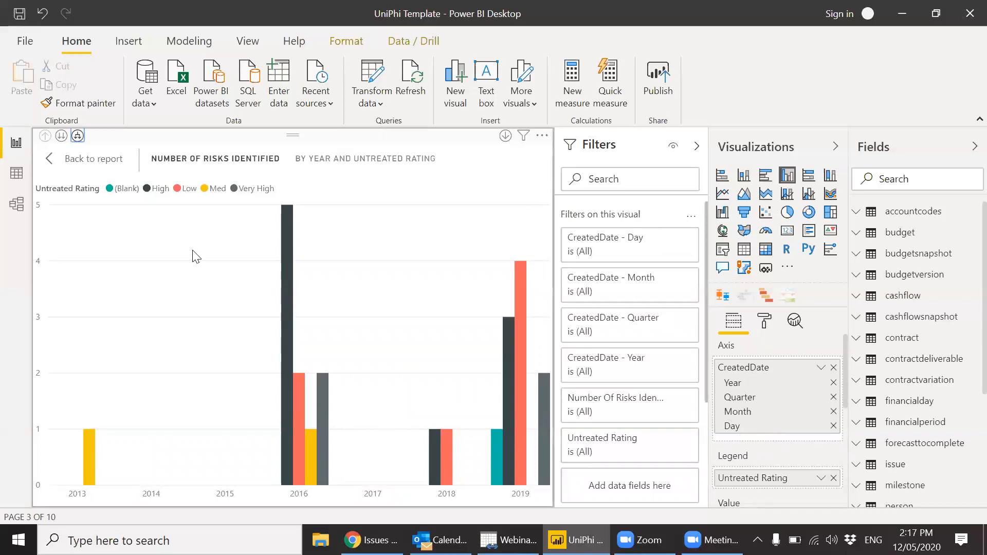
left_click(62, 136)
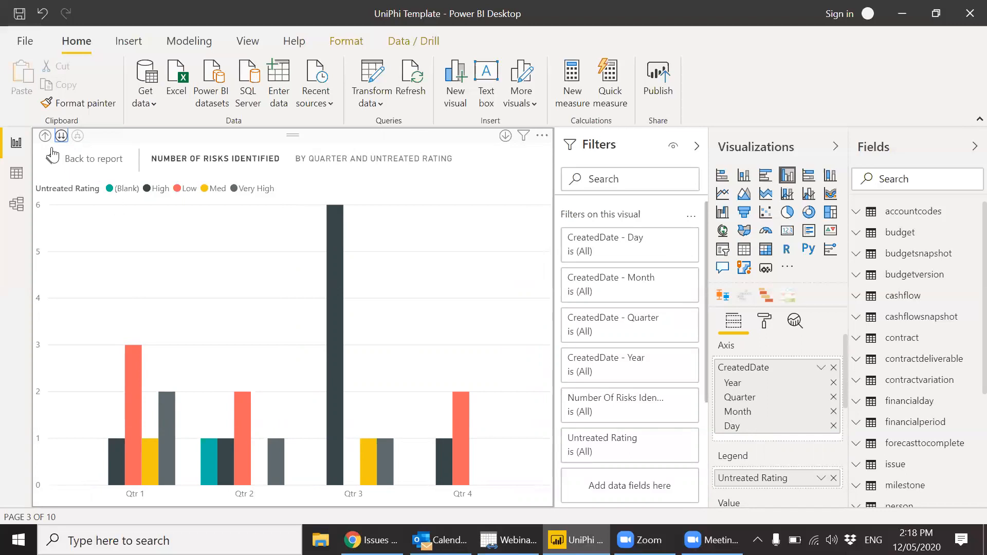
left_click(45, 136)
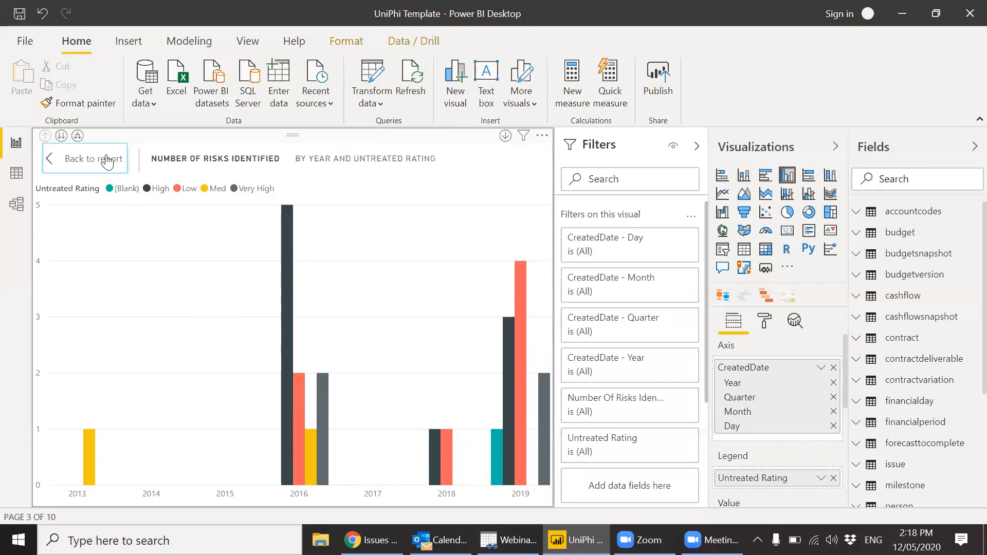
left_click(107, 162)
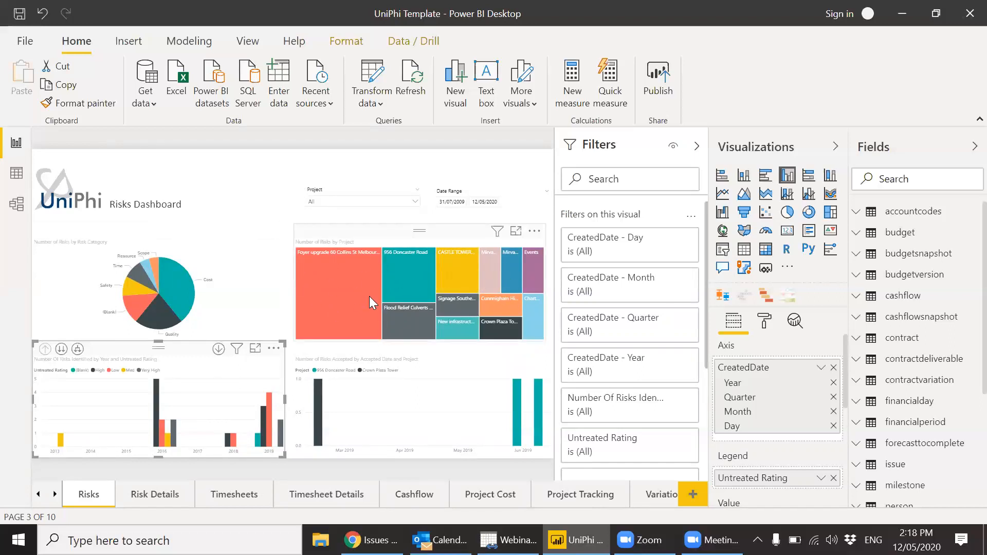
Step: Drill through the Foyer upgrade 60 Collins St Melbourne treemap tile to Risk Details
mouse_move(370, 296)
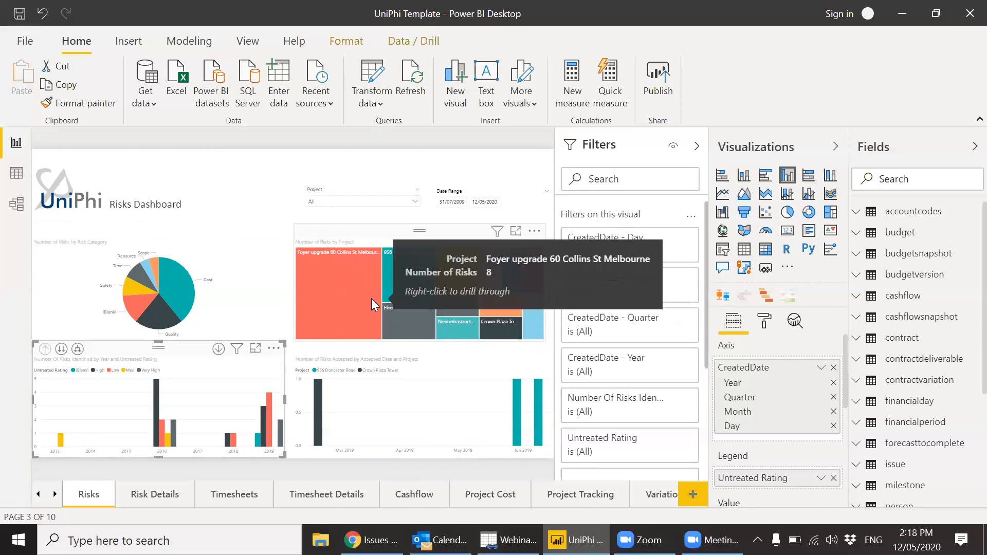
right_click(336, 268)
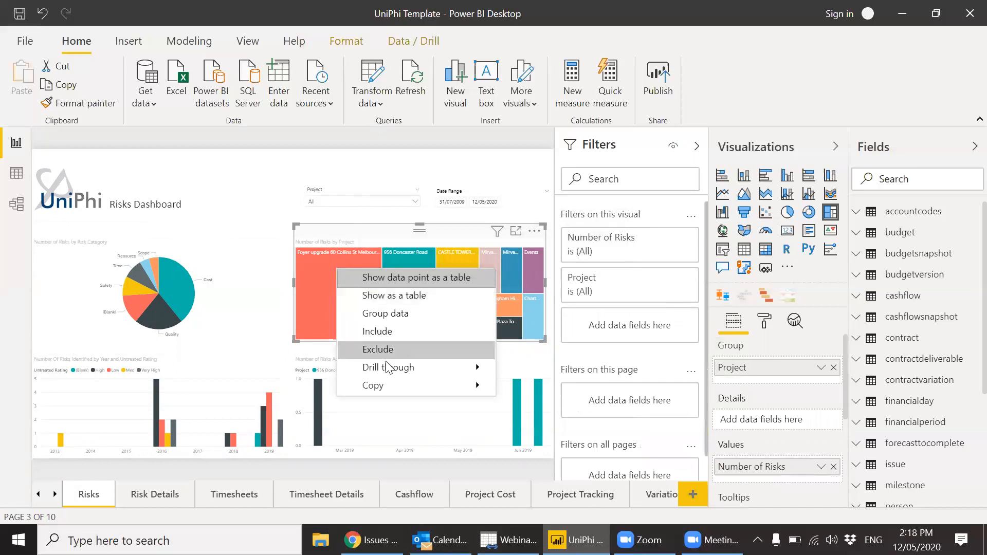
mouse_move(392, 368)
left_click(520, 371)
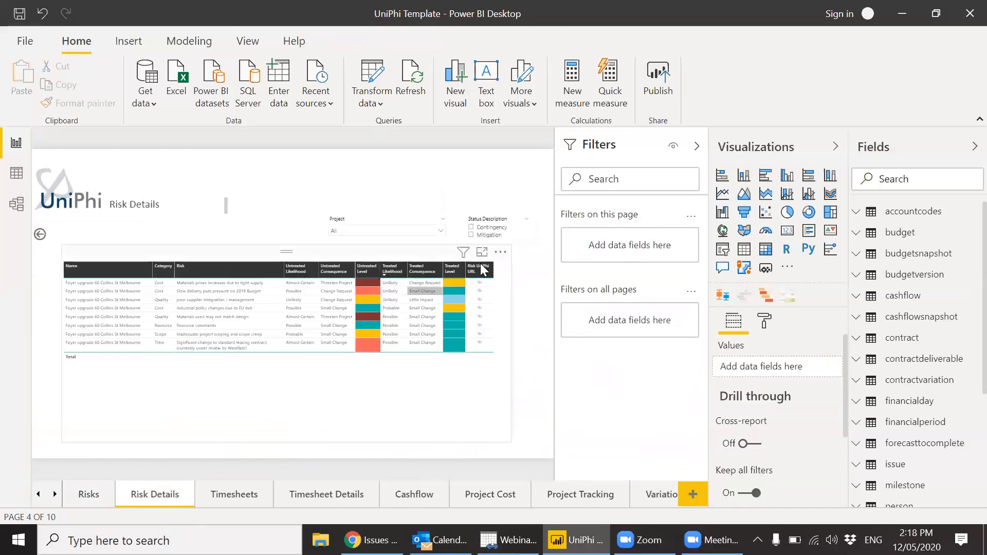
Step: Focus the risk table, scroll right, and open the first risk's UniPhi URL link
left_click(484, 252)
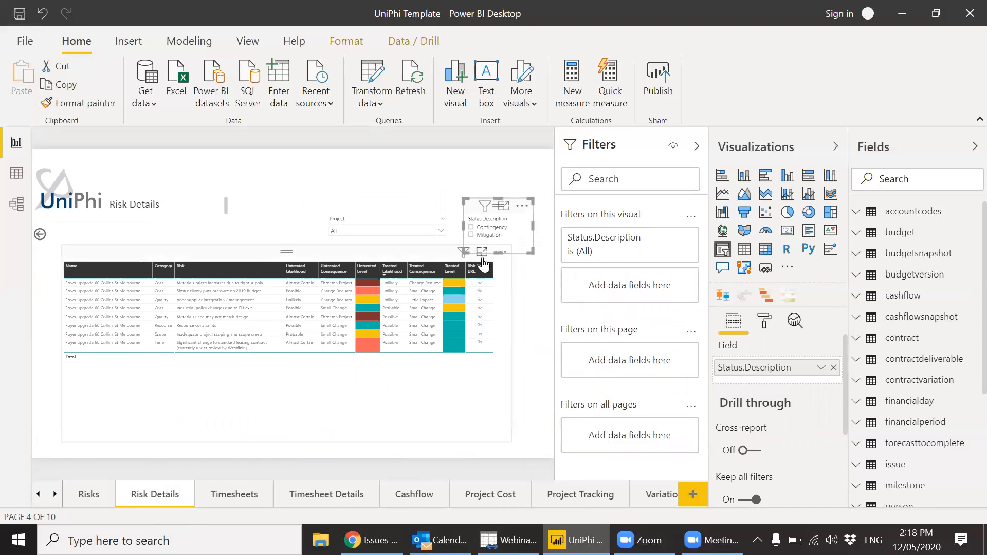
left_click(482, 254)
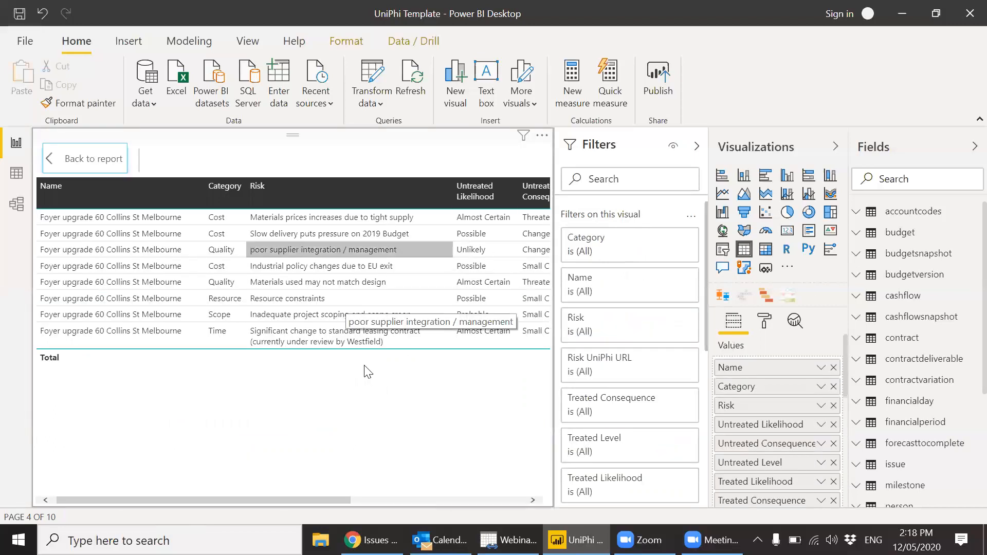
left_click_drag(340, 499, 541, 496)
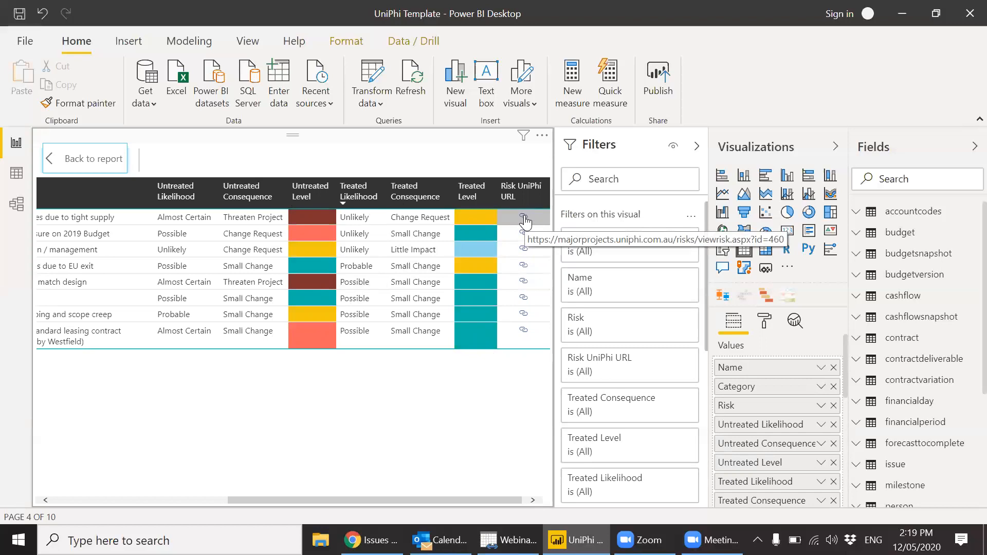
left_click_drag(372, 499, 307, 496)
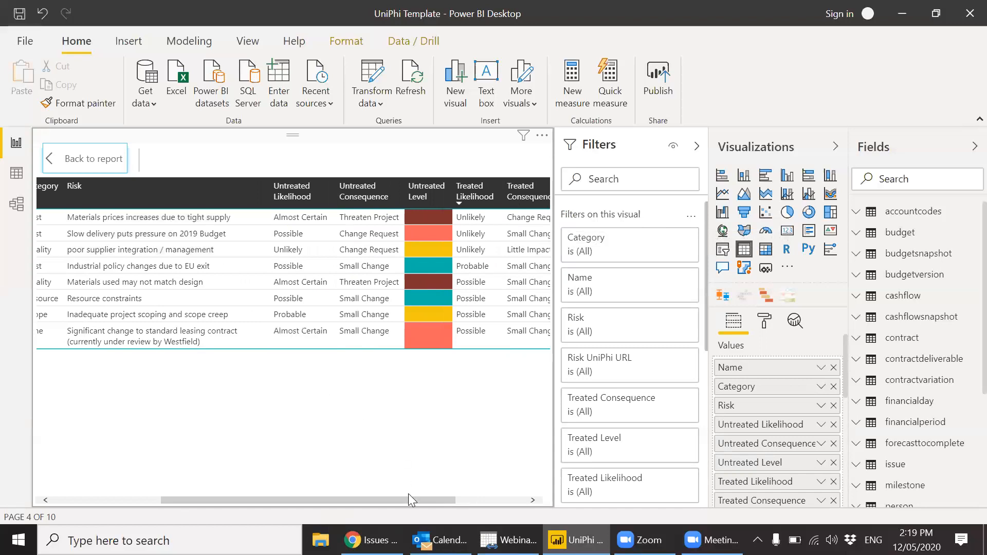
left_click_drag(410, 498, 512, 497)
left_click(527, 221)
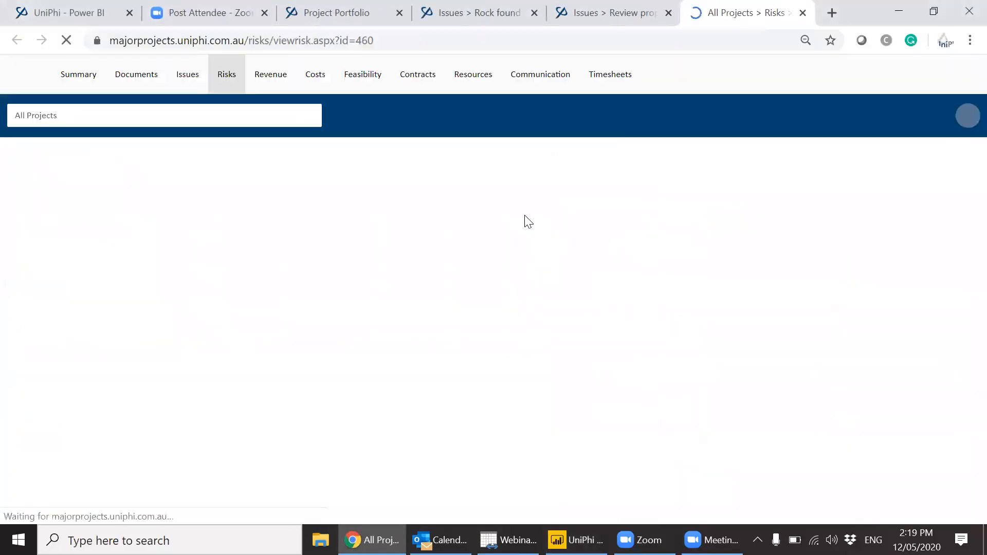
Step: Review the risk's mitigation details, including the 04 Oct 2016 due date, then return to Power BI Desktop
scroll(526, 221, "down", 5)
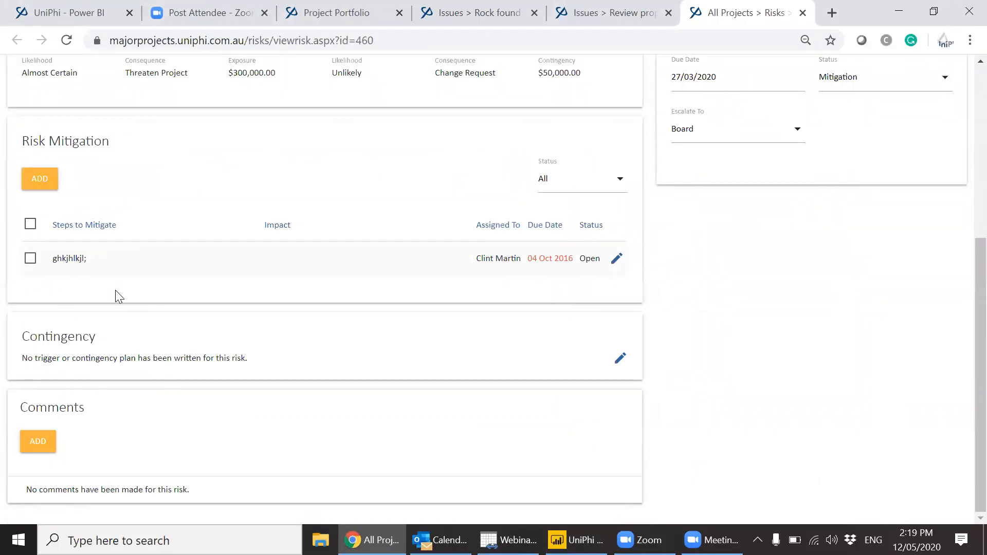
triple_click(573, 256)
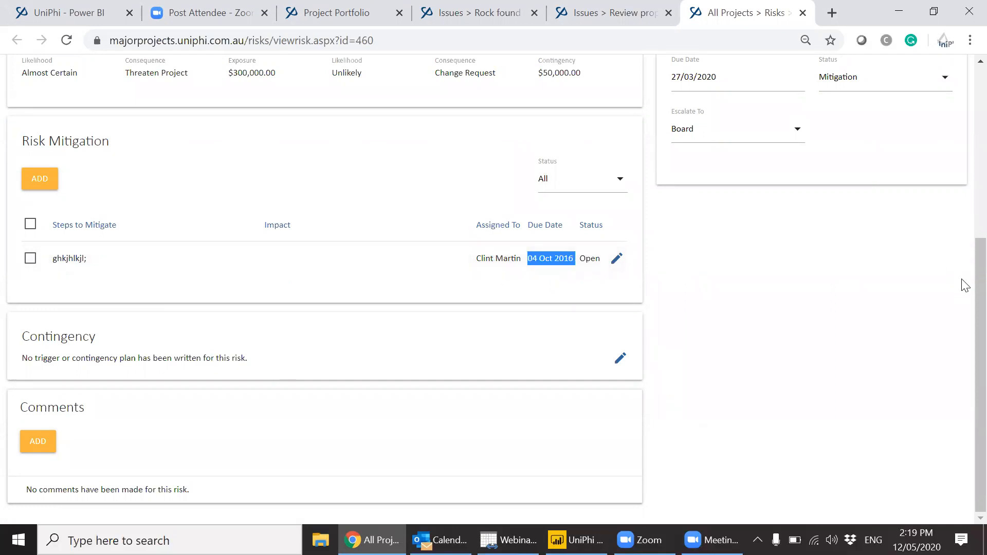
scroll(966, 226, "up", 3)
scroll(965, 216, "up", 3)
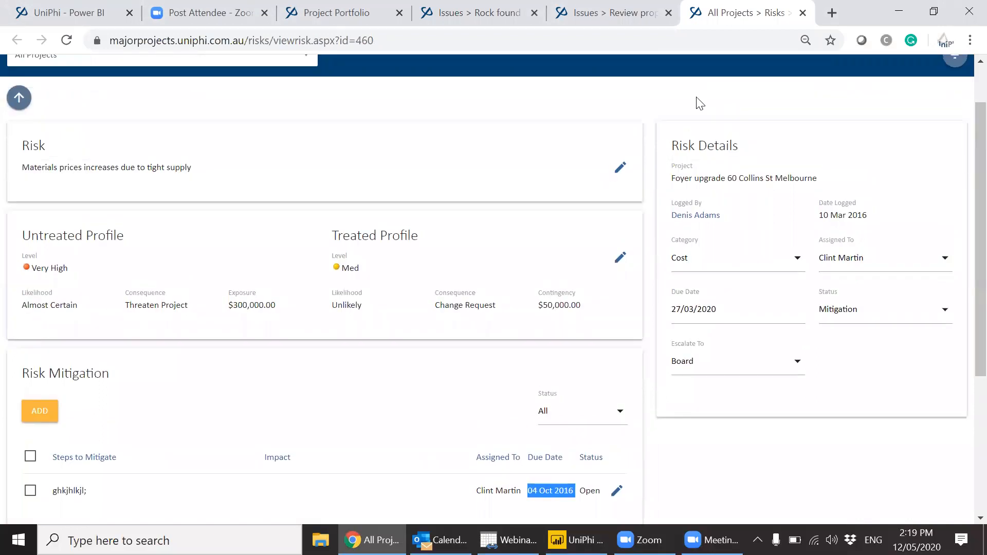
left_click(576, 540)
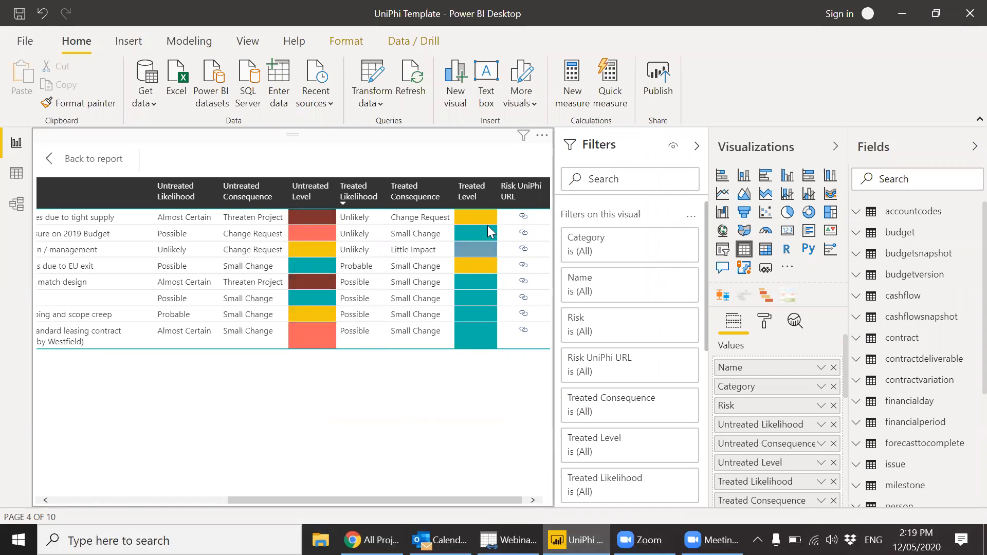
Step: Show the Untreated Level field's conditional formatting choices: background colour, font colour, icons and web URL
left_click(821, 425)
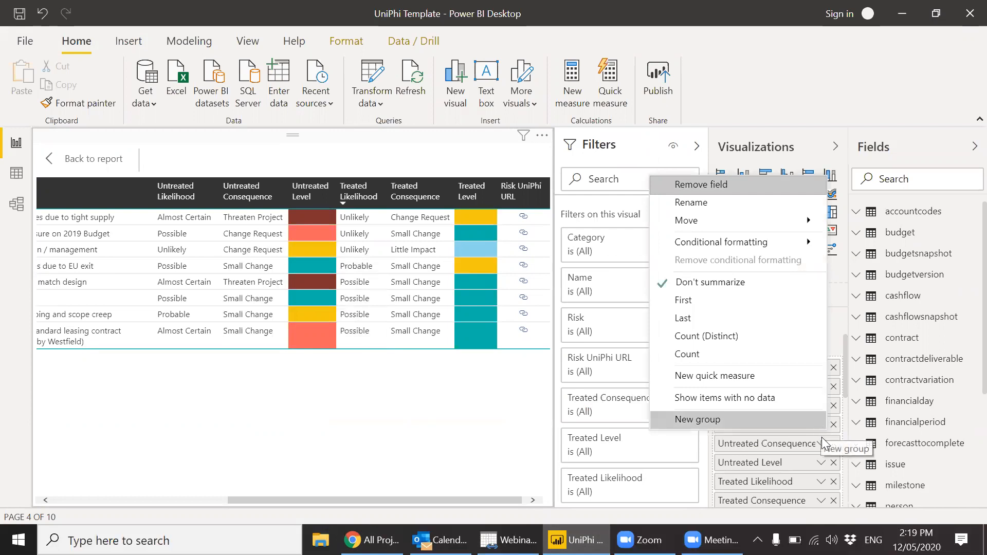
left_click(821, 465)
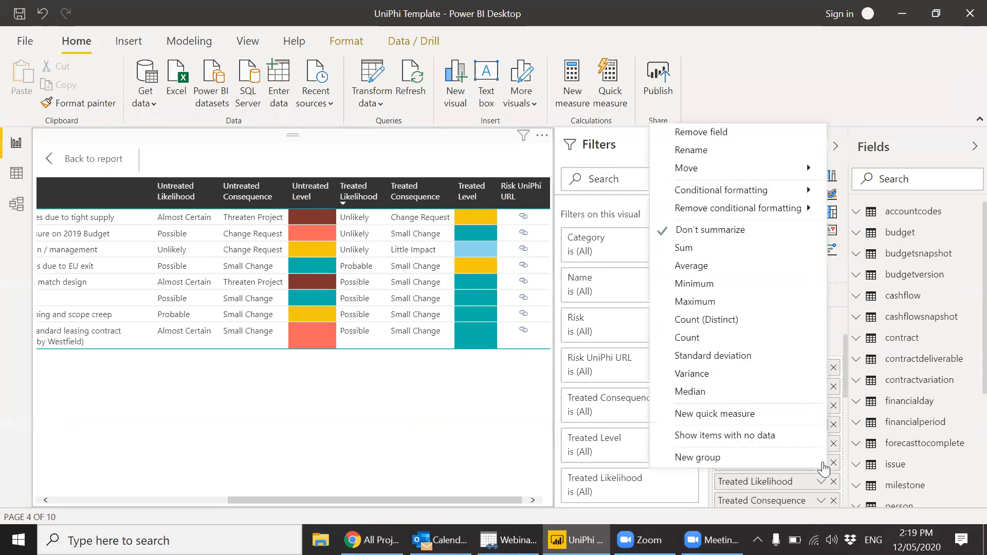
mouse_move(773, 207)
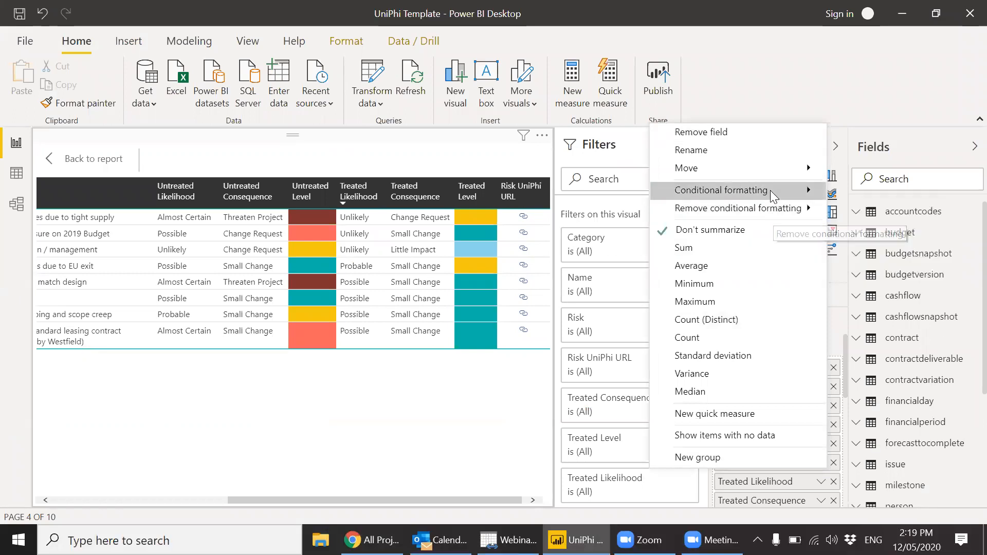
mouse_move(770, 191)
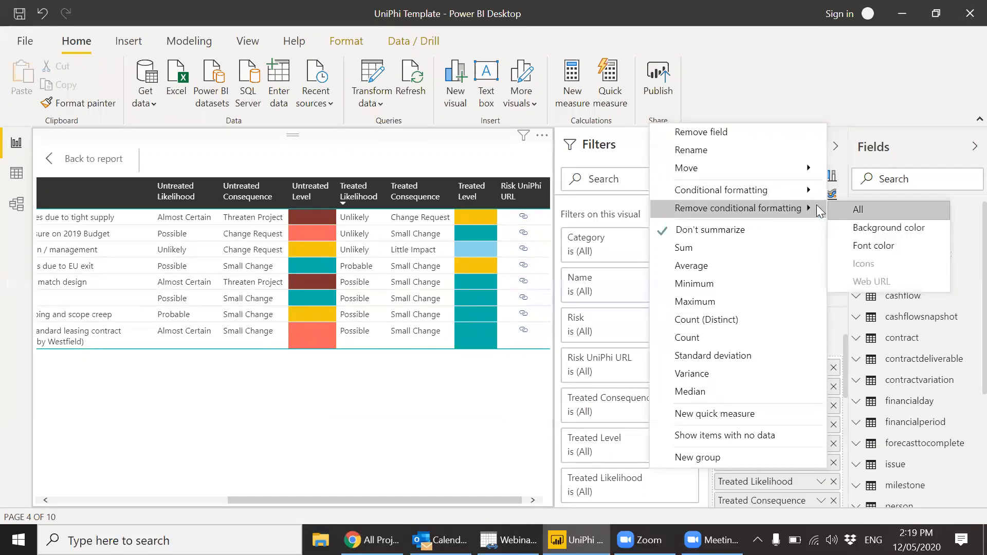
mouse_move(800, 197)
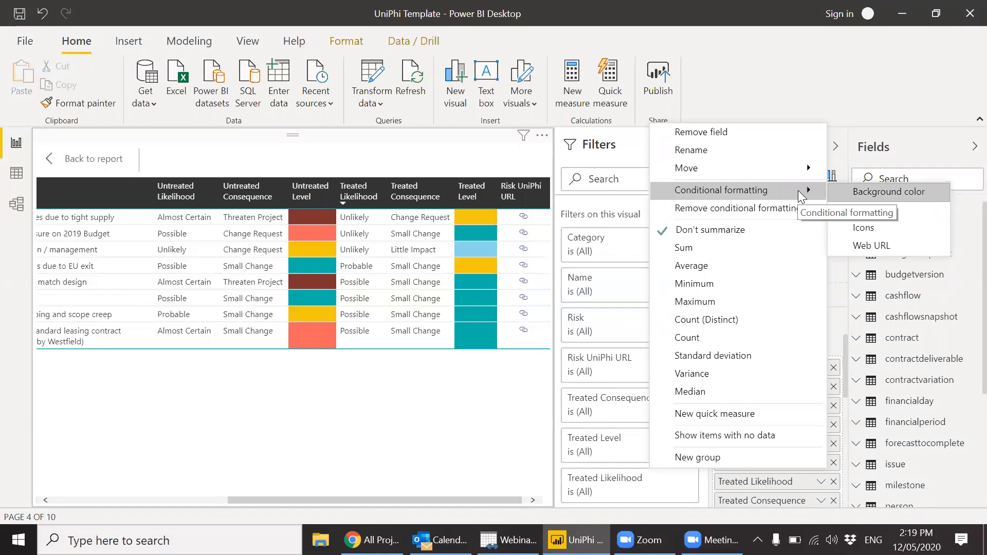
Step: Keep Untreated Level's background colour rules mapping values 1–5 from dark red to light blue
left_click(859, 197)
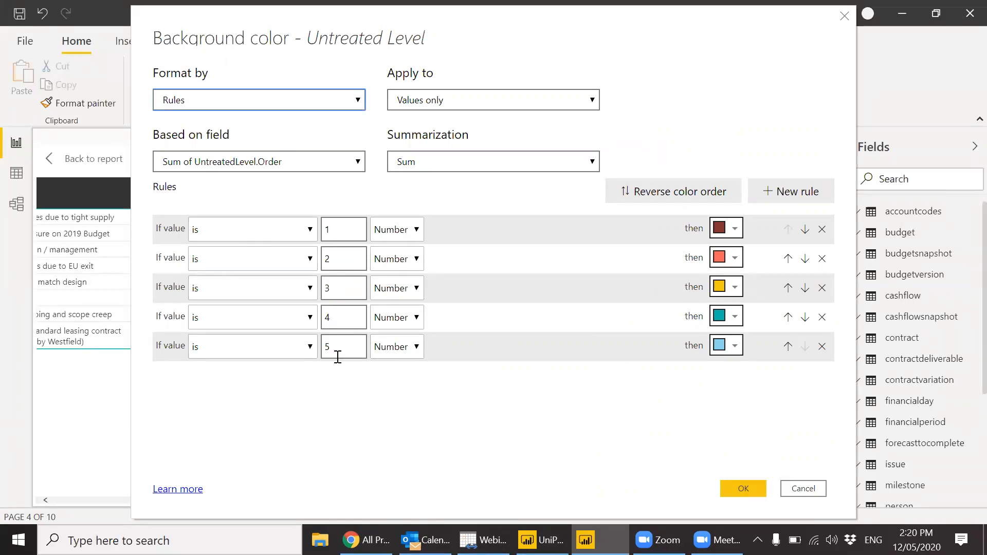
left_click(735, 230)
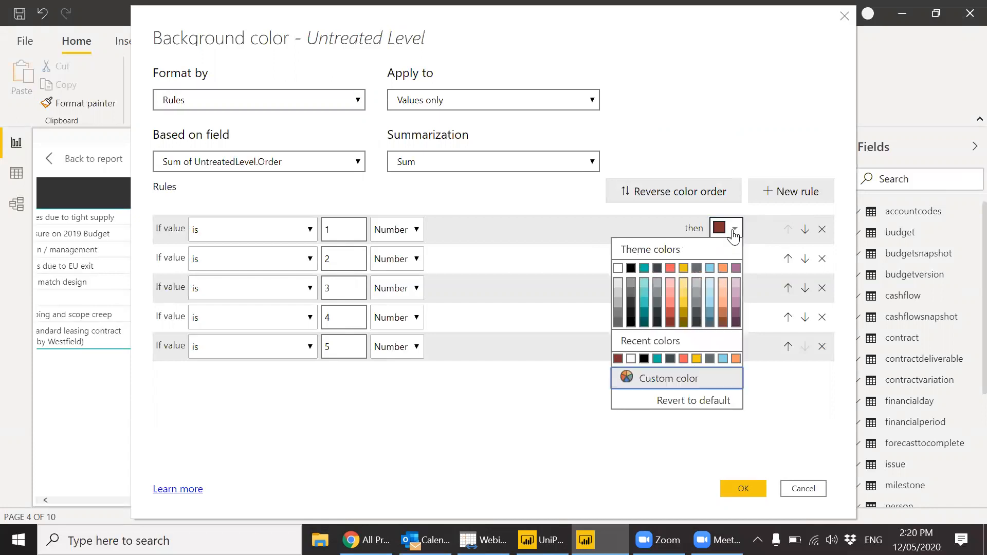
left_click(735, 232)
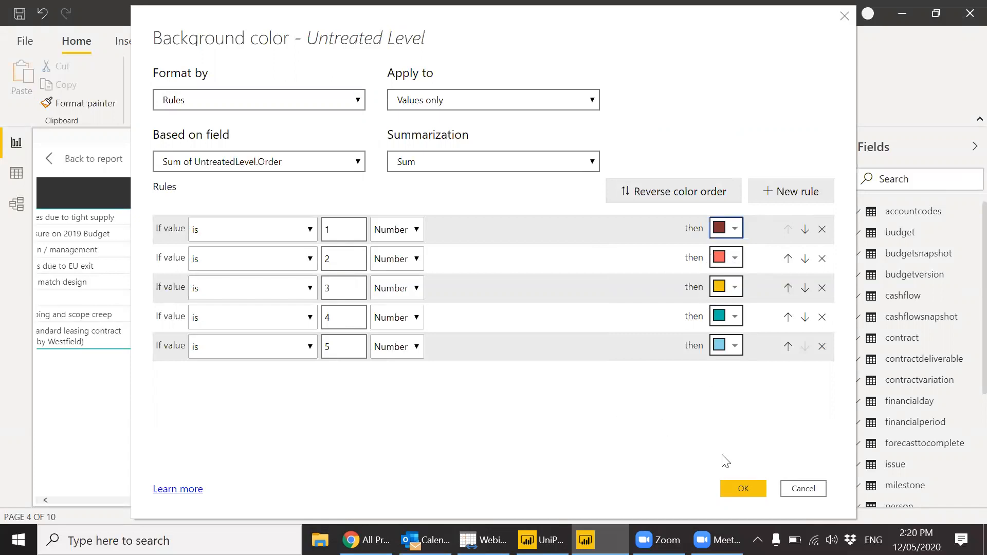
left_click(744, 488)
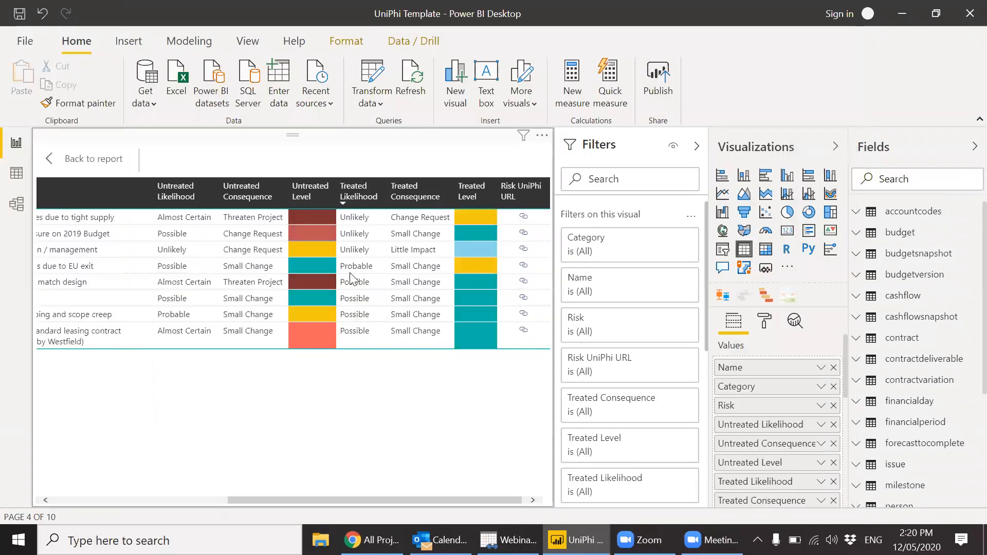
Step: Return to the Risks Dashboard, then open the Timesheets page and select the Billable donut chart
left_click(109, 168)
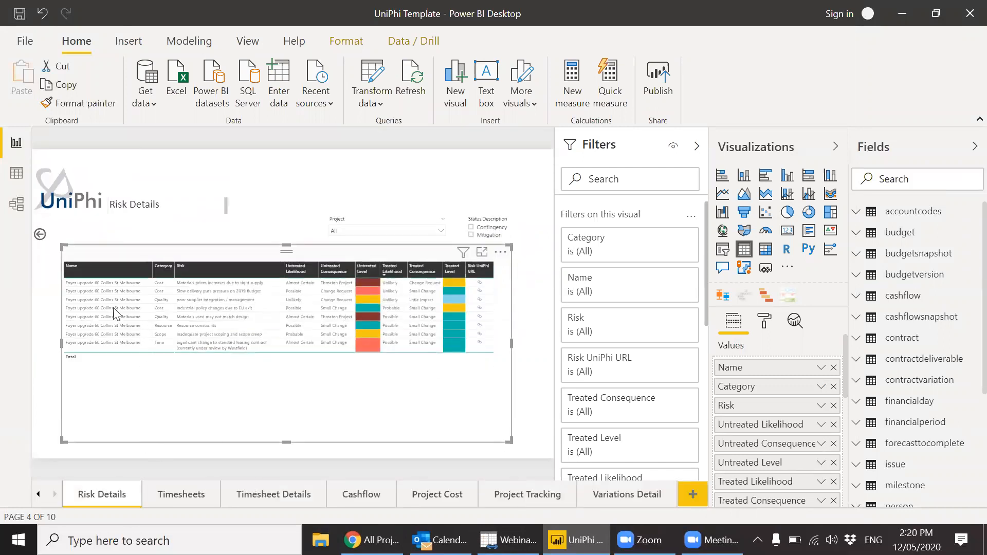
left_click(41, 237, "ctrl")
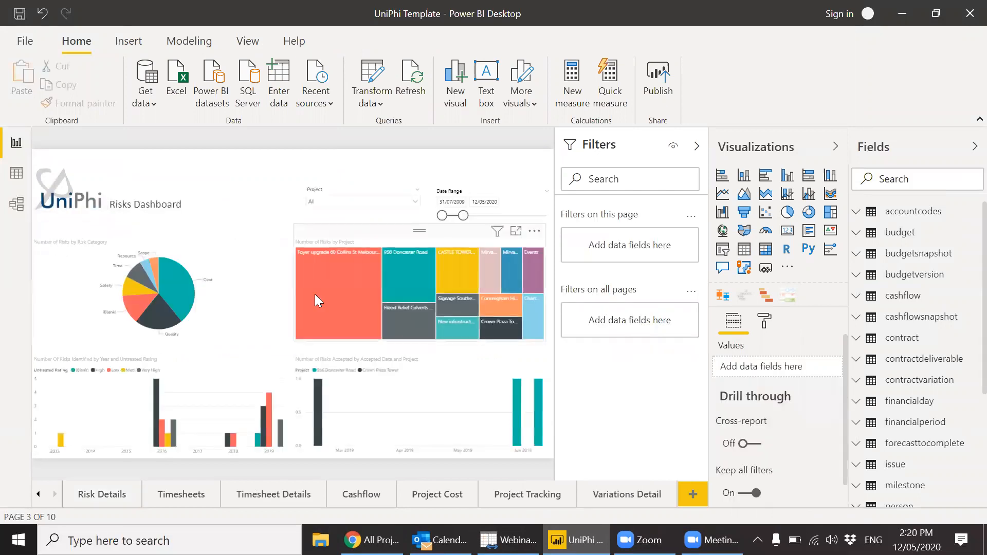
left_click(175, 500)
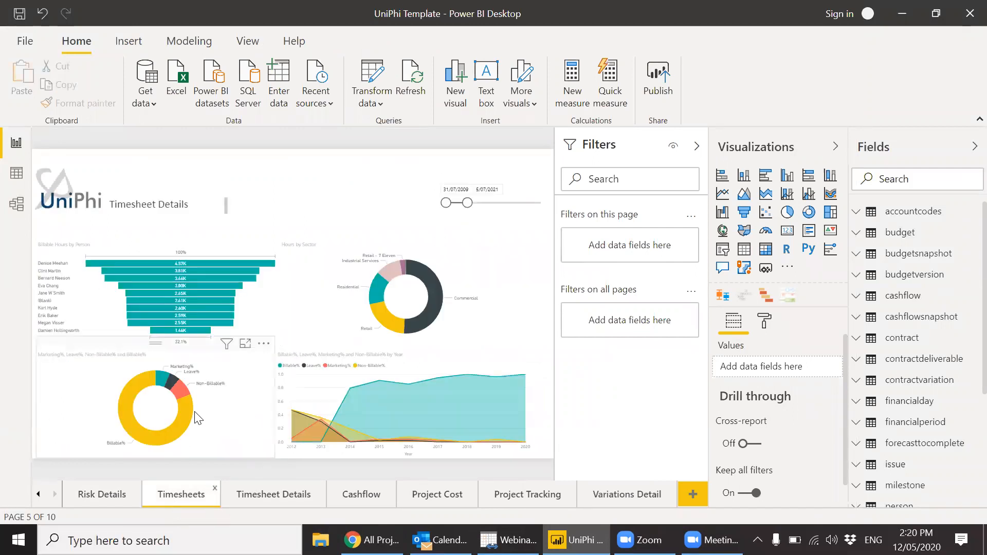
left_click(236, 384)
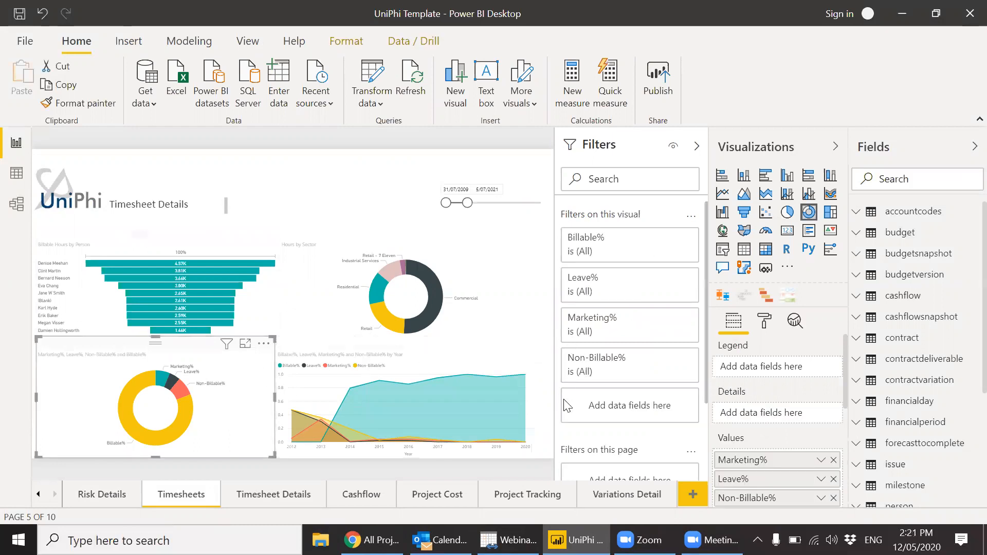
Step: Show the Billable versus Non-Billable donut in focus mode with the Filters pane collapsed
left_click(245, 344)
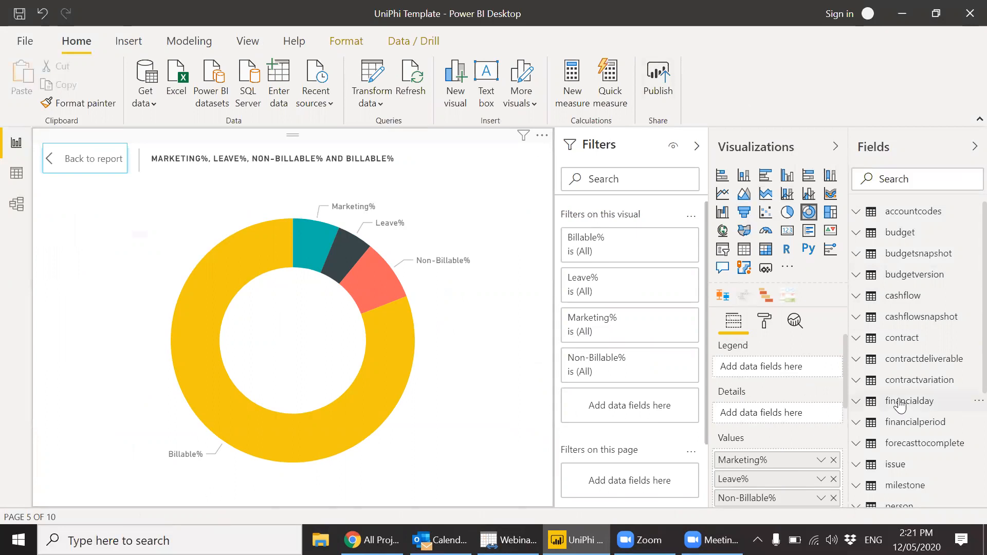
left_click(697, 152)
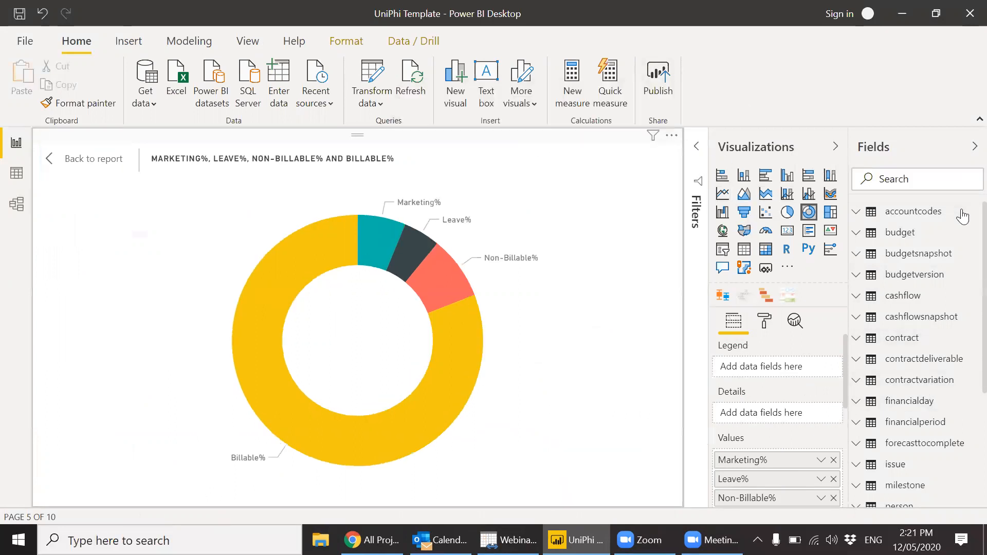
scroll(963, 280, "down", 2)
scroll(964, 280, "down", 2)
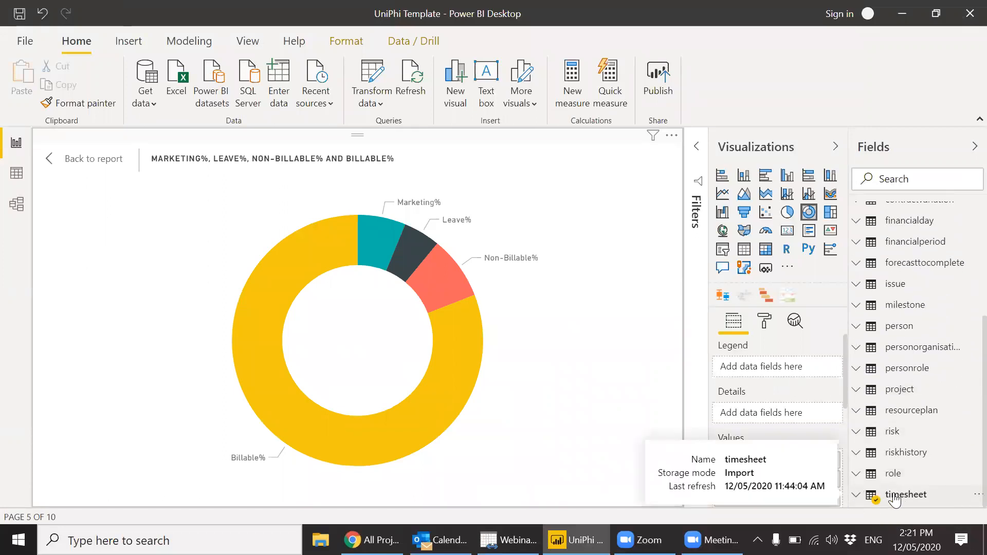
Step: Expand the timesheet table's fields and widen the field list to show names like Non-Billable%
left_click(858, 496)
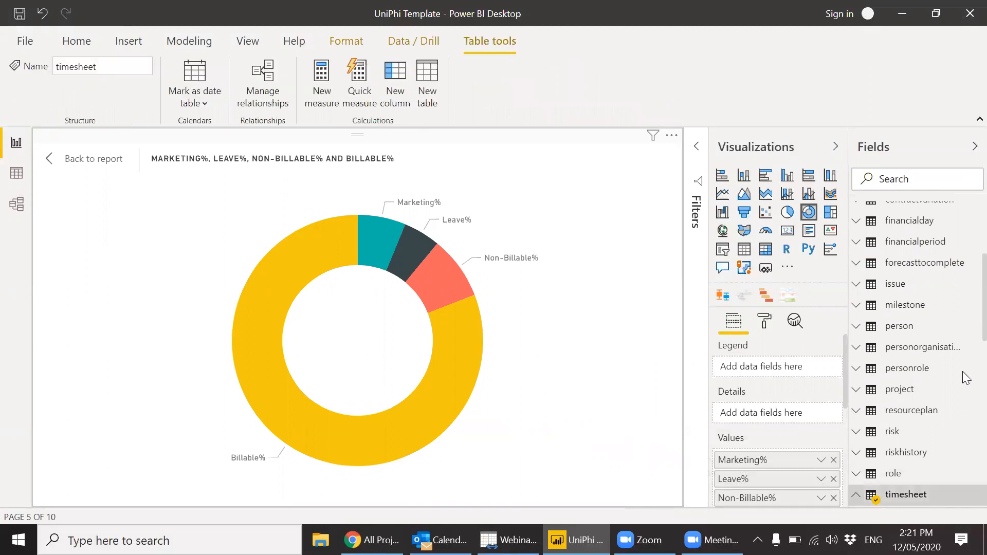
scroll(964, 354, "down", 5)
scroll(963, 391, "down", 5)
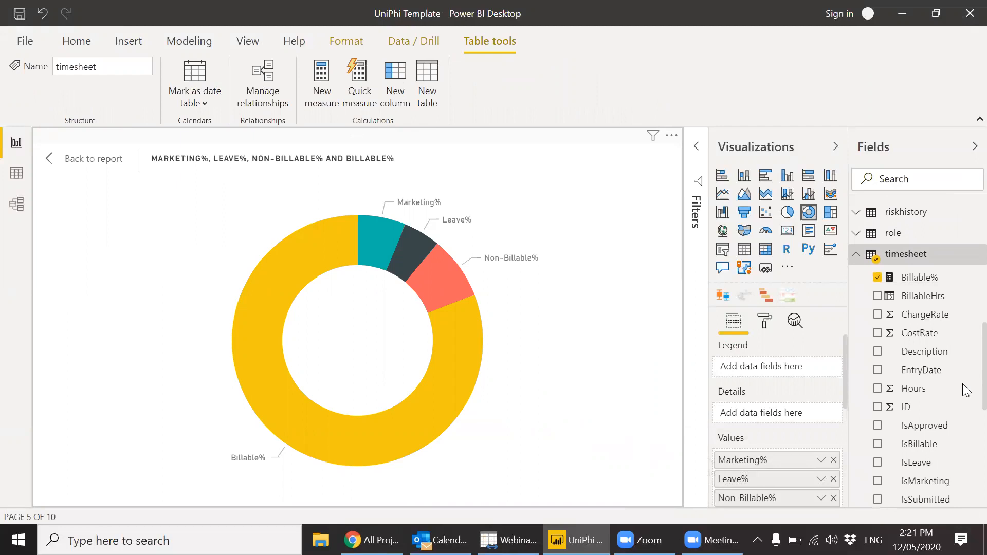
scroll(965, 476, "down", 2)
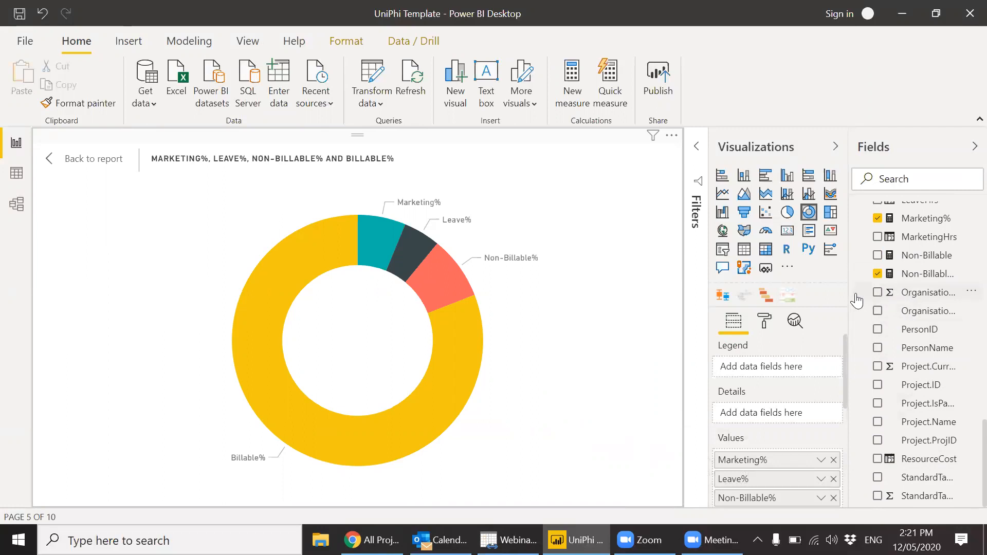
left_click_drag(848, 291, 807, 285)
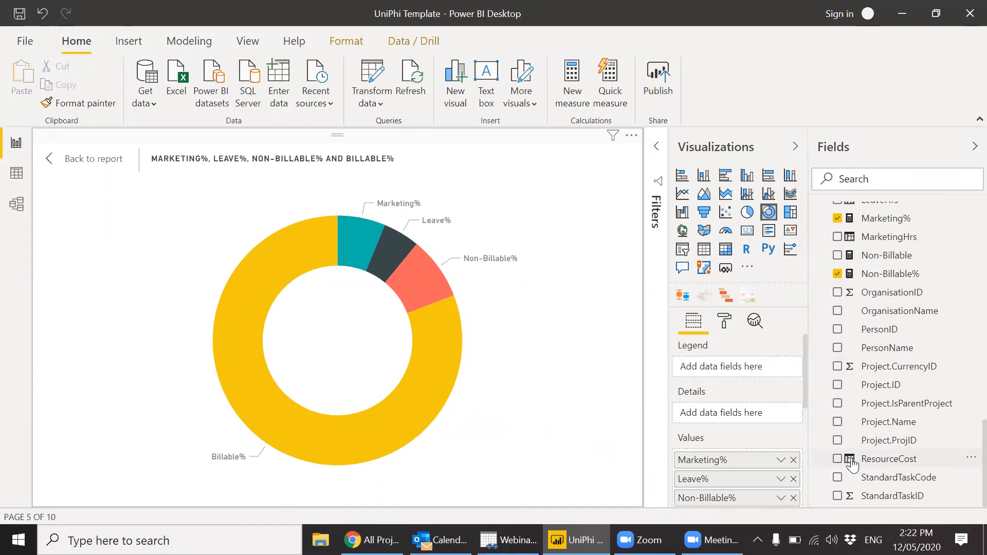
Step: Display the ResourceCost column's DAX: timesheet Hours multiplied by timesheet CostRate
left_click(876, 462)
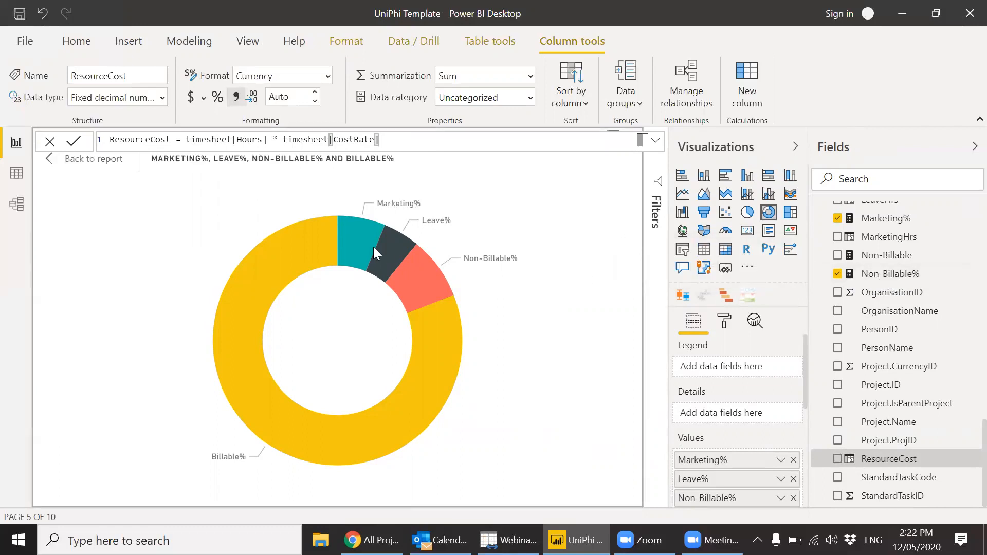
mouse_move(443, 352)
Step: Read the DAX for the Non-Billable% and Non-Billable measures, then deselect the measure
left_click(905, 278)
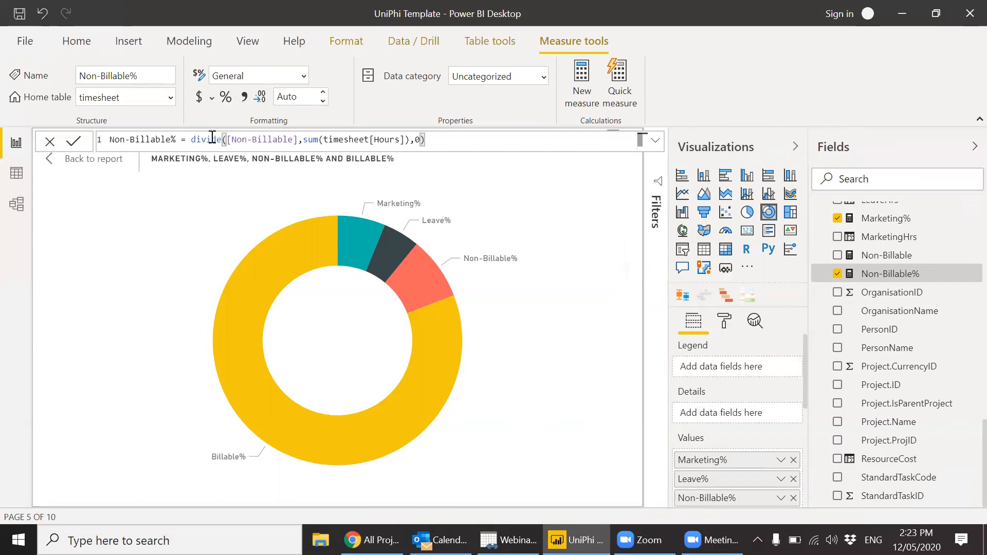
left_click(314, 139)
left_click(881, 257)
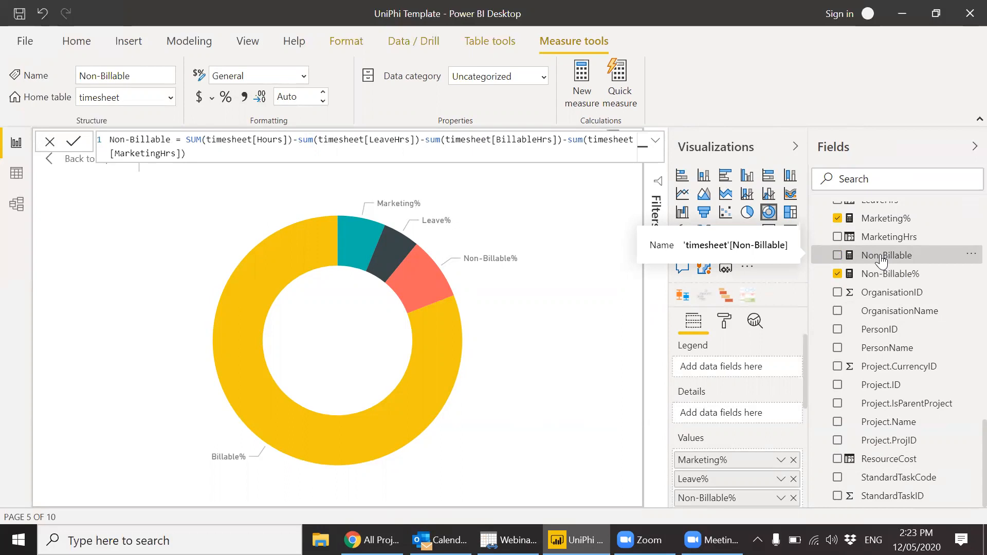
left_click(879, 277)
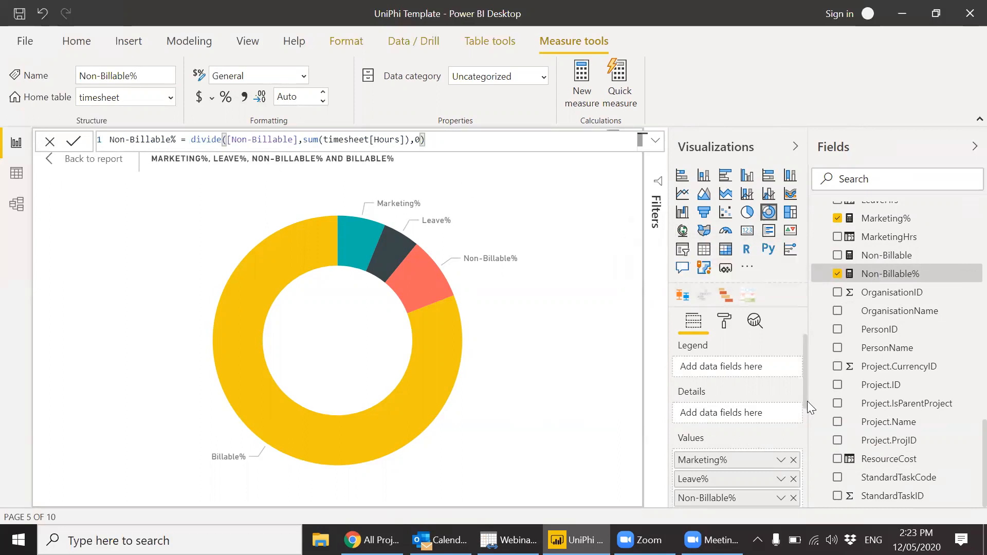
left_click(805, 430)
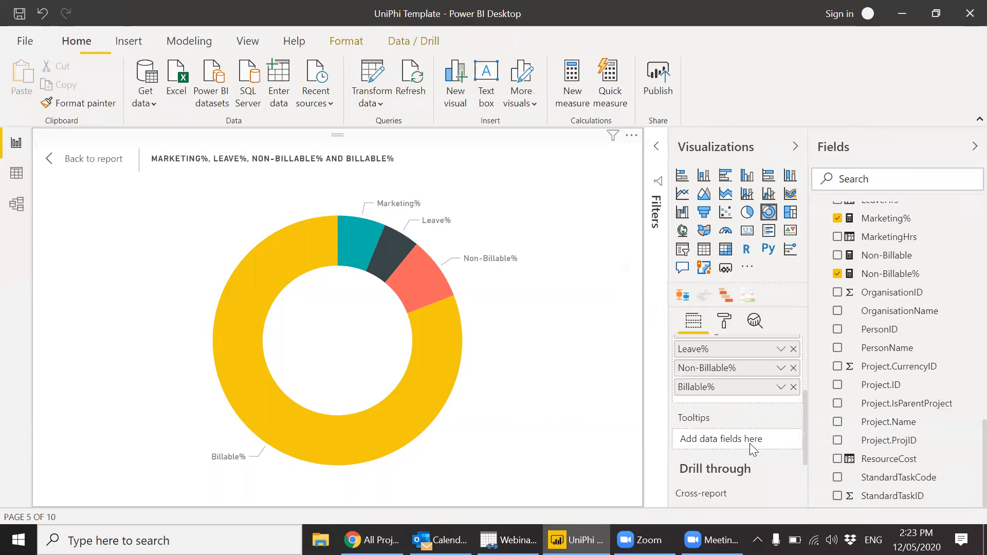
left_click_drag(803, 443, 802, 415)
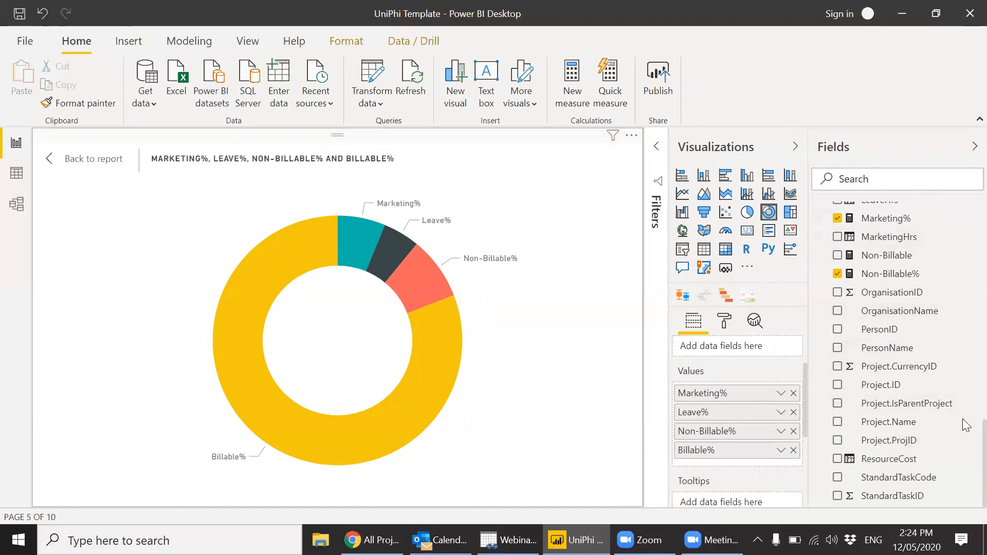
scroll(966, 421, "up", 6)
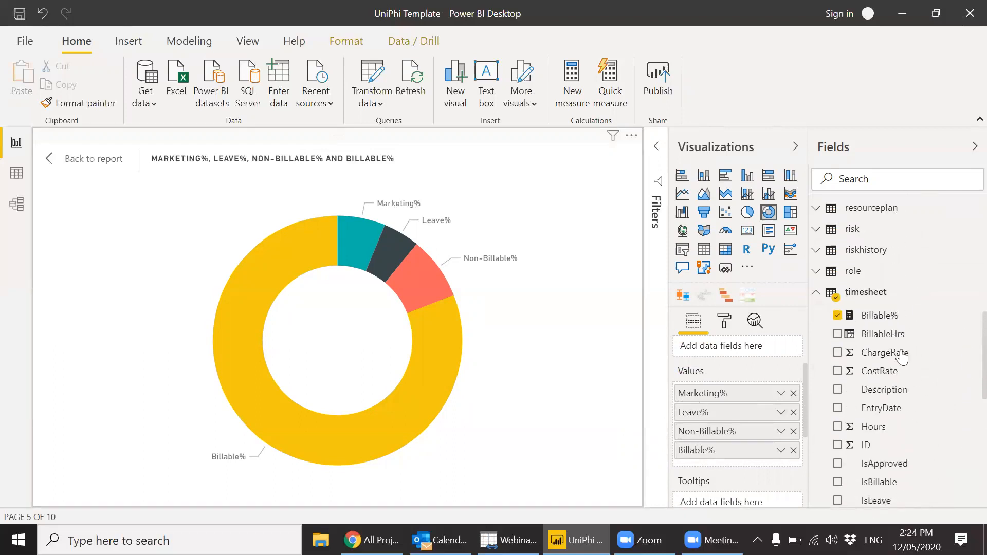
Step: Leave the focused donut, go to the Cashflow page, and select the Budget, Forecast and Actual line chart
left_click(104, 168)
left_click(314, 495)
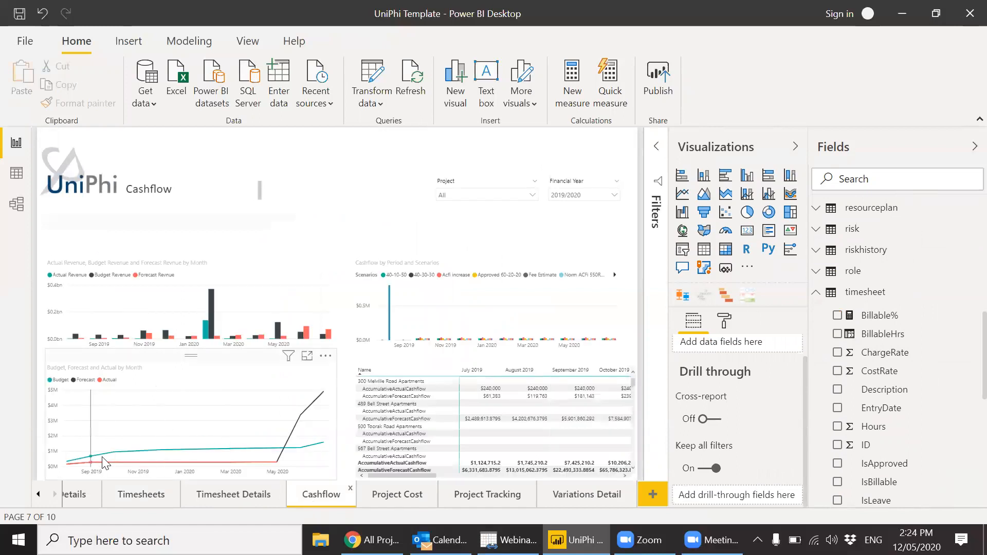
mouse_move(311, 420)
left_click(226, 397)
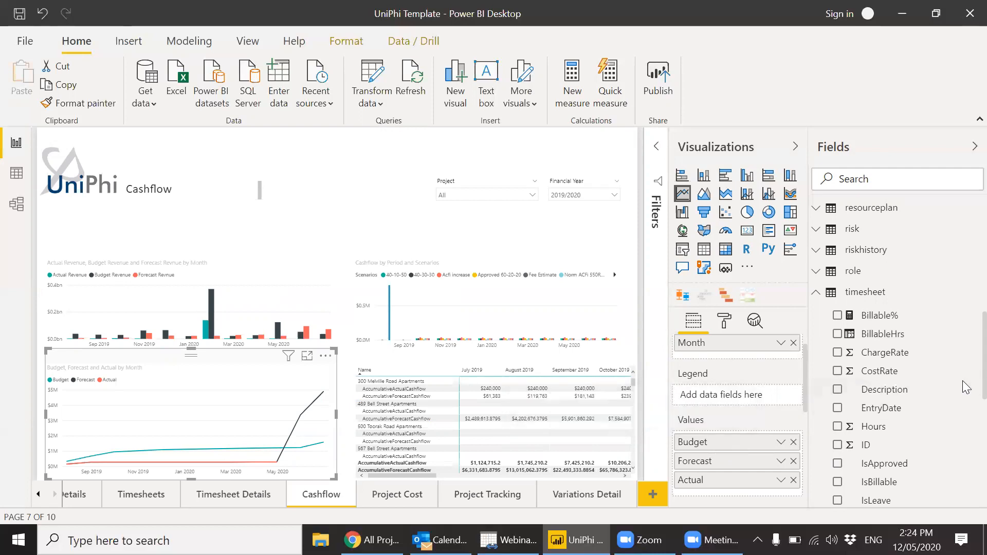
scroll(965, 375, "up", 1)
scroll(966, 371, "up", 6)
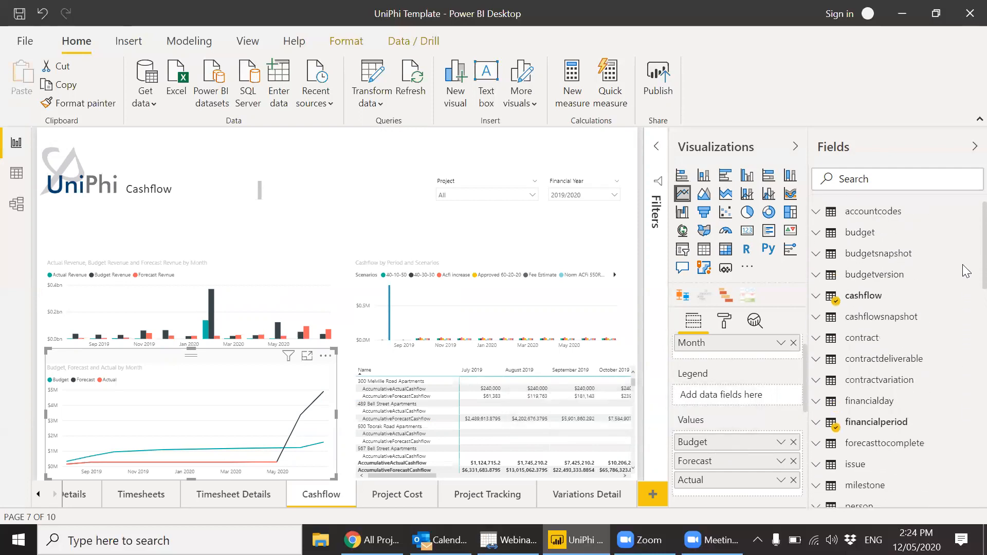
Step: Expand the cashflow table's fields and widen the list to show names like AccumulativeActualCashflow
left_click(820, 300)
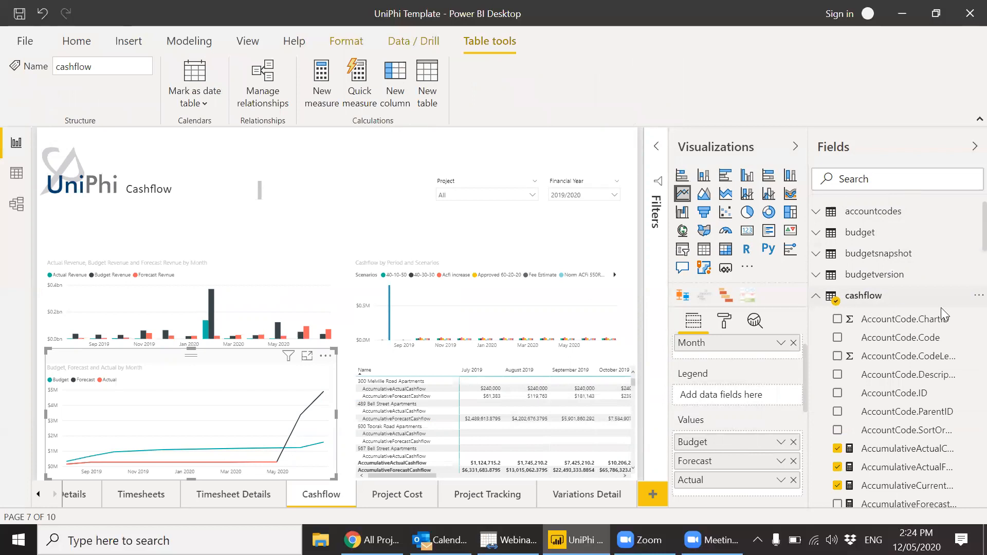
scroll(961, 254, "down", 3)
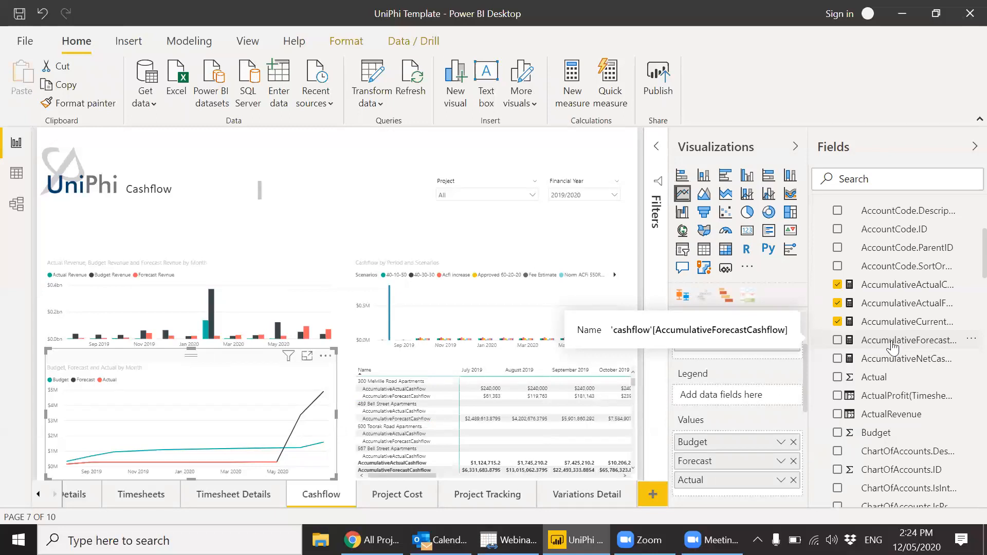
left_click_drag(785, 310, 742, 308)
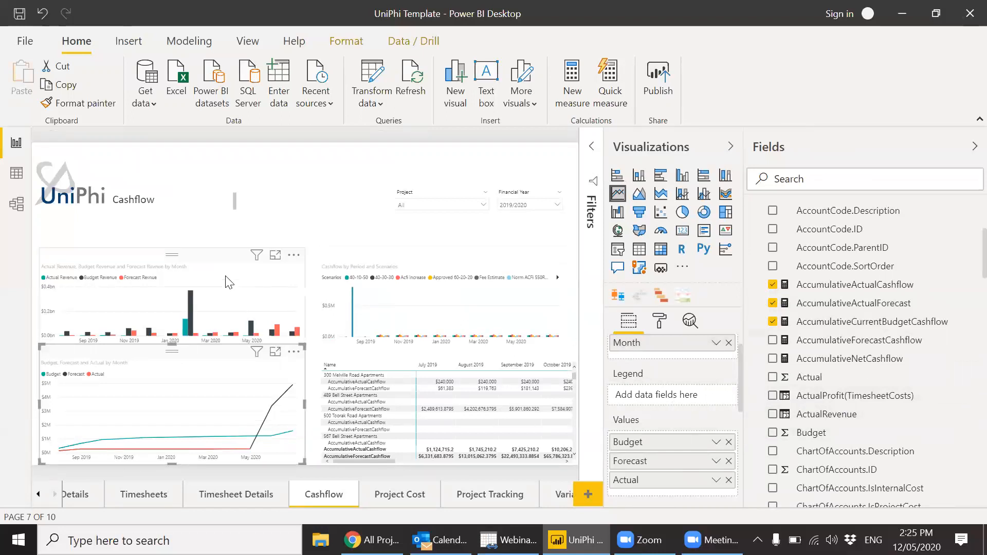
Step: Select the revenue-by-month chart, then cross-filter the page to 300 Melville Road Apartments
left_click(244, 288)
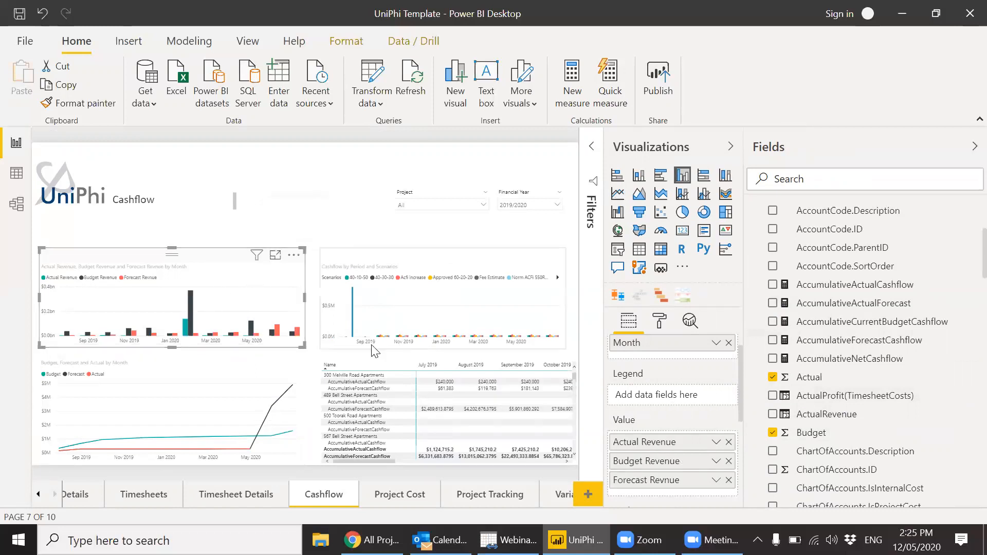
left_click(342, 375)
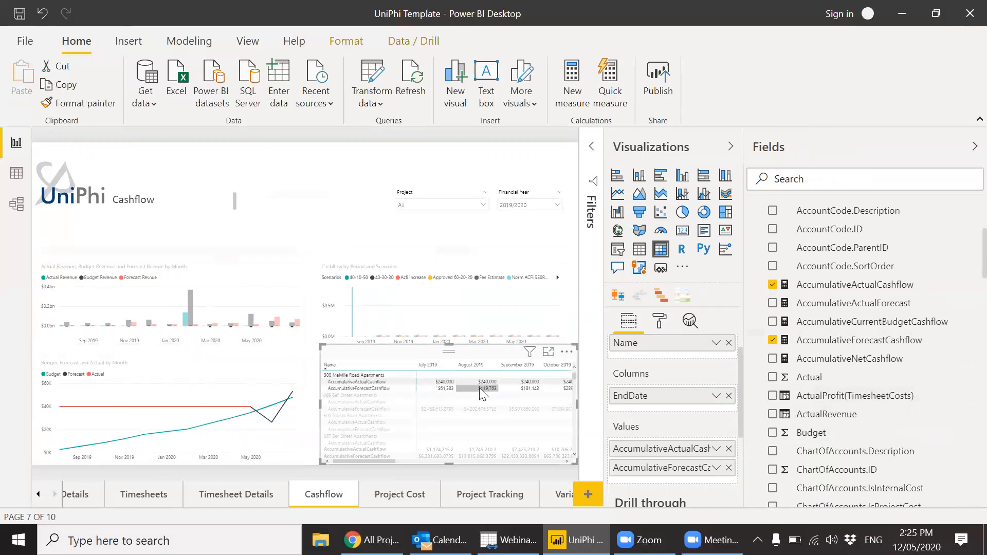
Step: View the cashflow table full-size, clear the 300 Melville Road Apartments cross-filter, and go to Project Cost
left_click(552, 358)
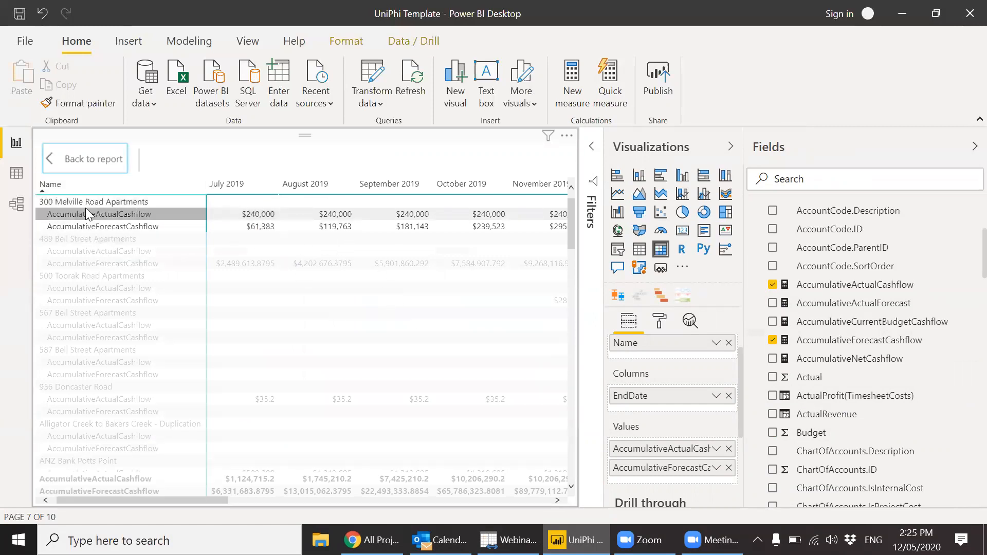
left_click(85, 159)
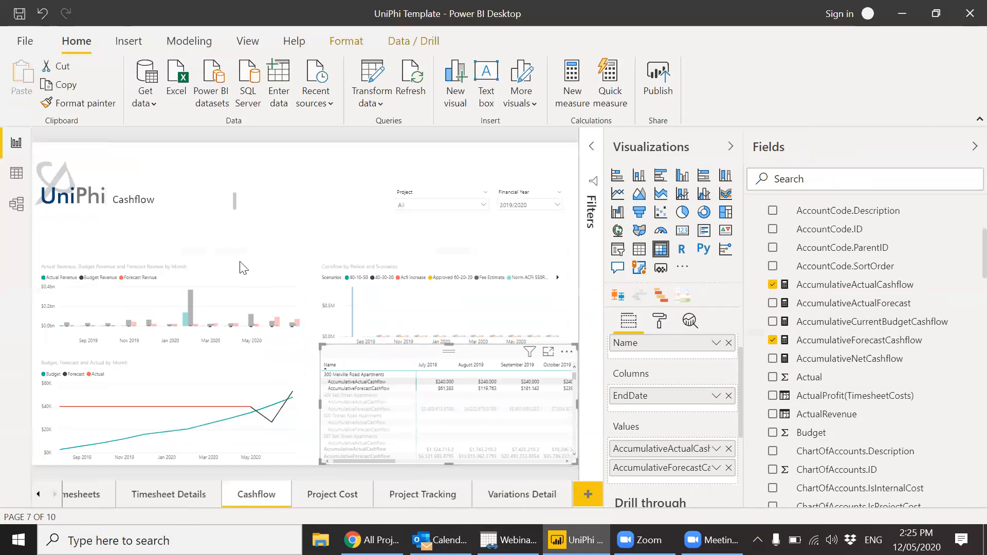
left_click(357, 375)
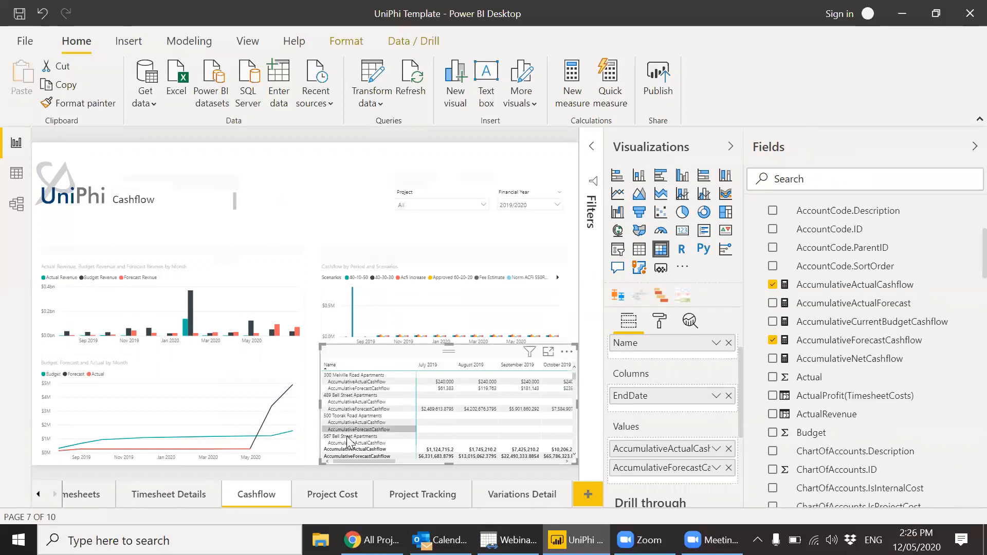
left_click(324, 506)
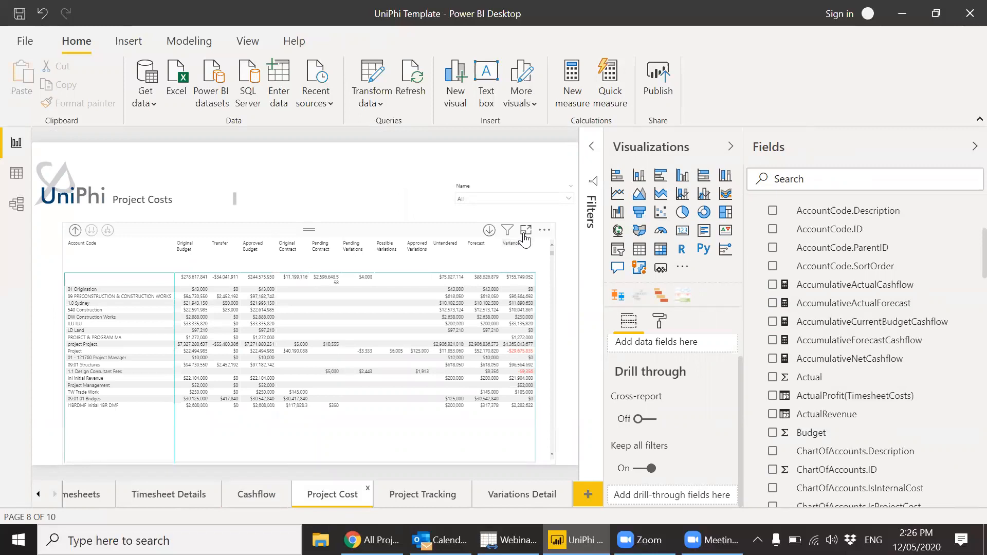
Step: View the Project Costs table full-size through its Variance column, then switch to the UniPhi risk page in Chrome
left_click(524, 232)
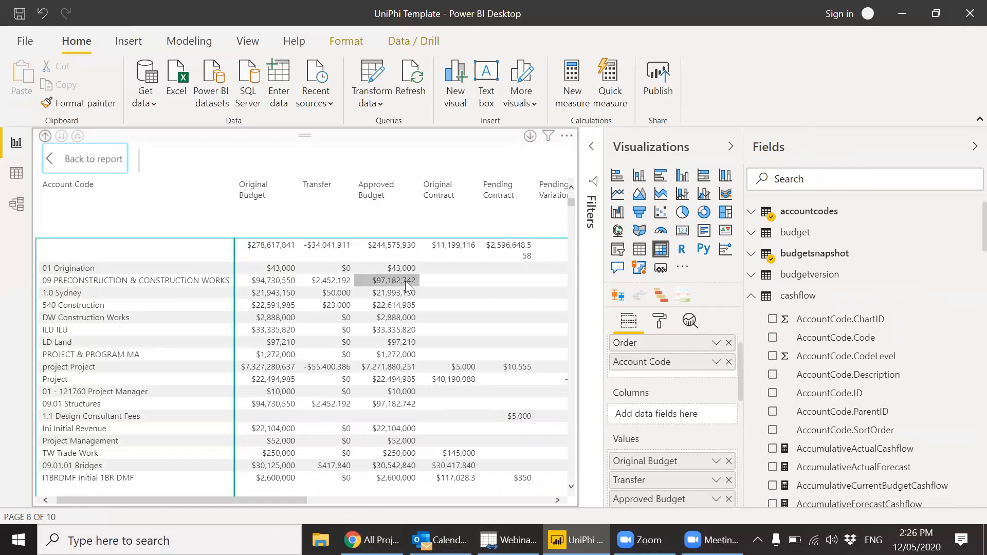
left_click(329, 500)
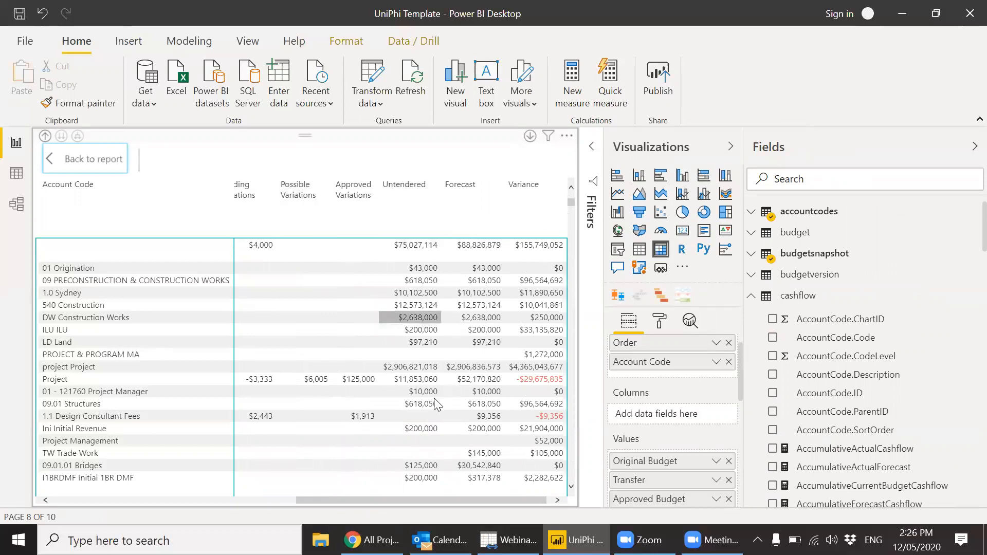
left_click(372, 540)
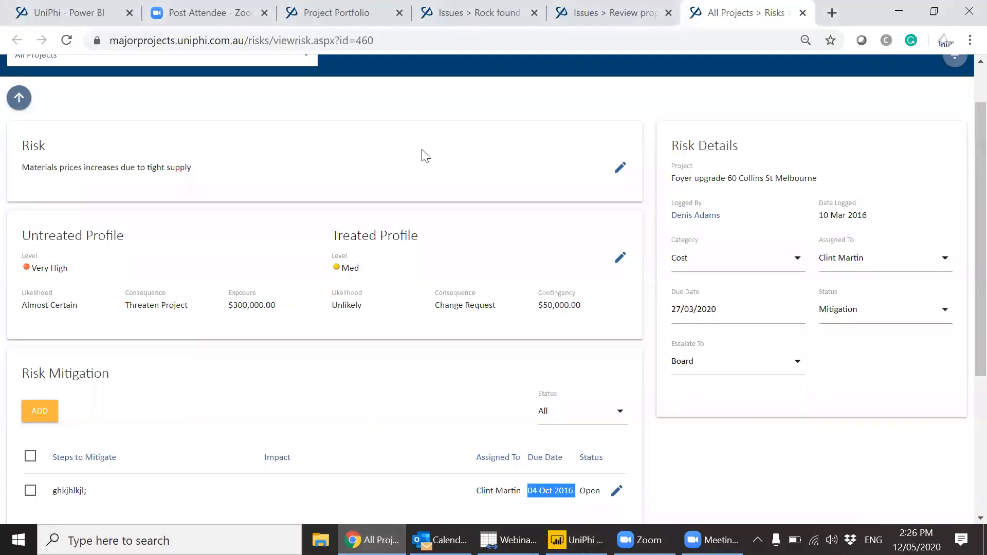
Step: Show UniPhi's Costs page in the Contracted view with Post Contract cost codes, then return to Power BI
scroll(443, 135, "up", 2)
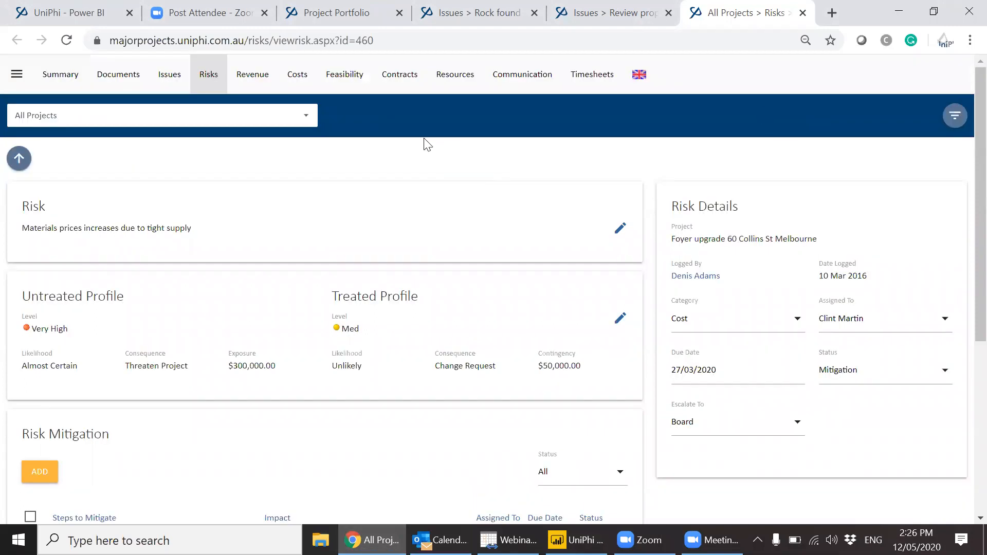
left_click(310, 90)
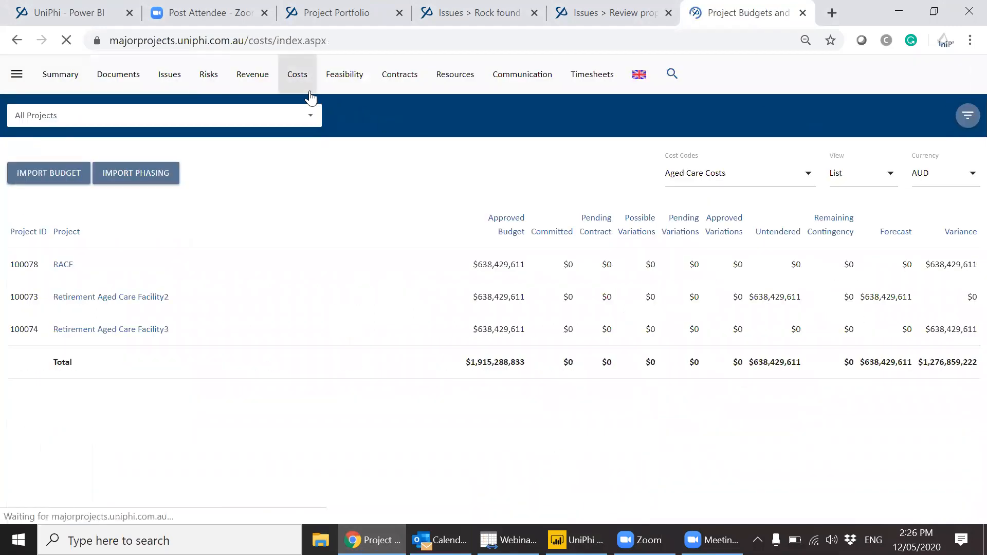
left_click(838, 186)
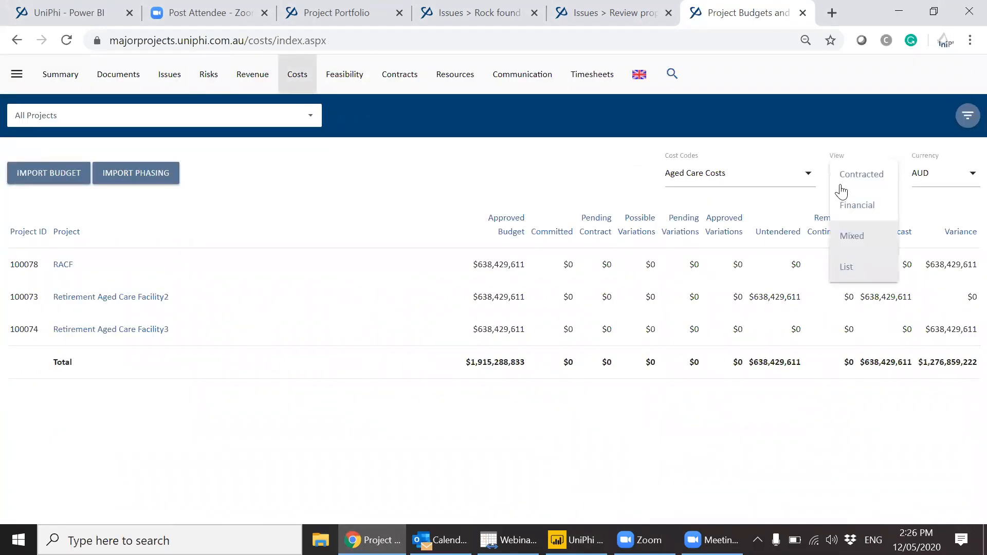
left_click(840, 177)
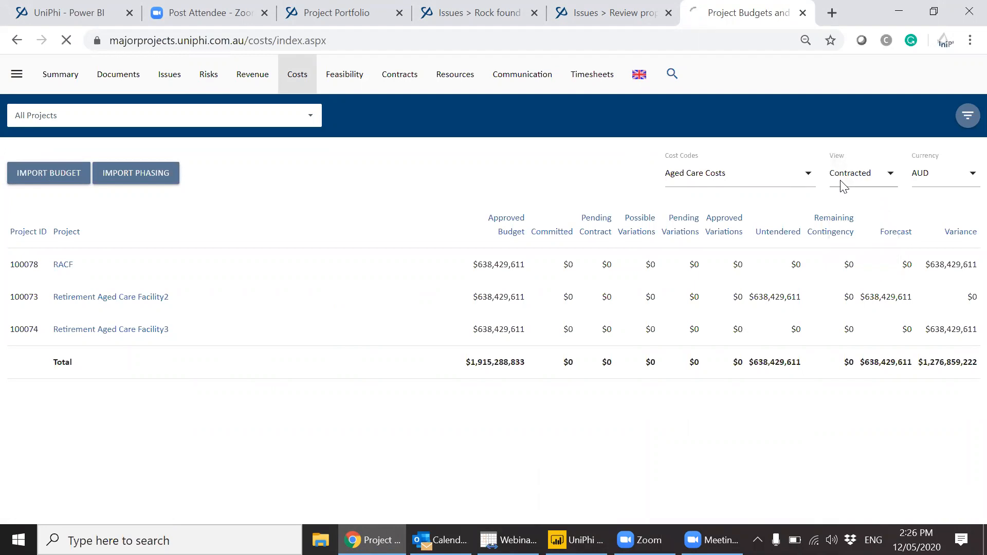
left_click(682, 186)
scroll(683, 189, "down", 4)
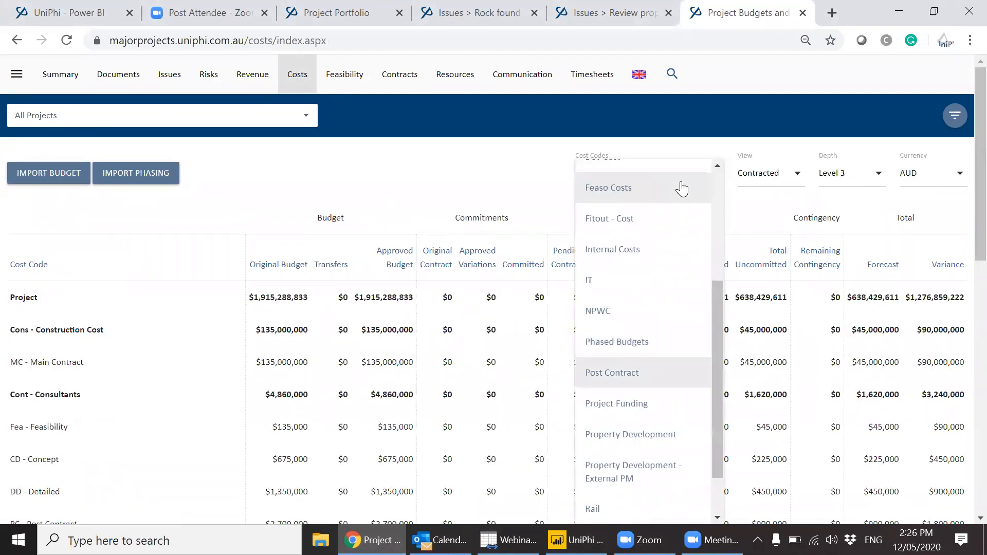
key("Return")
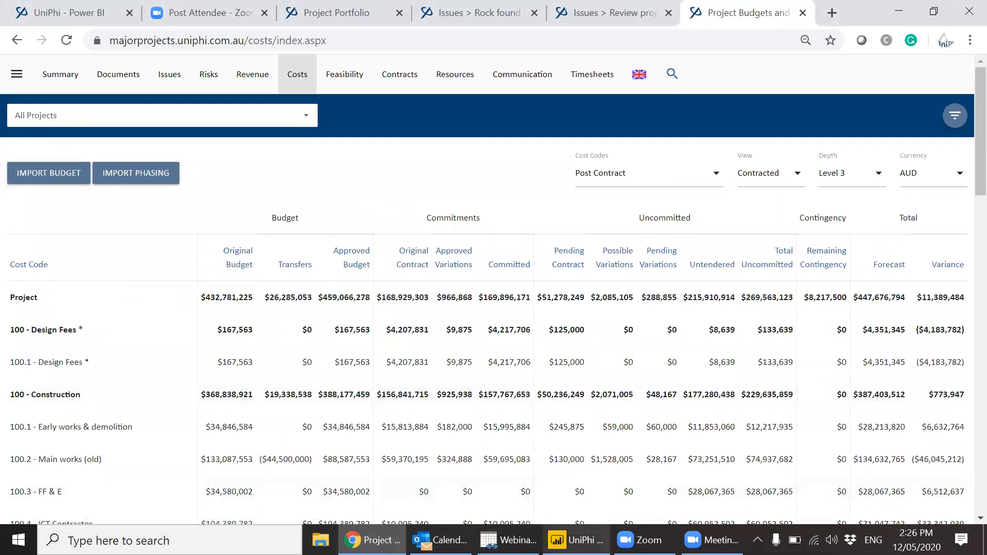
left_click(574, 539)
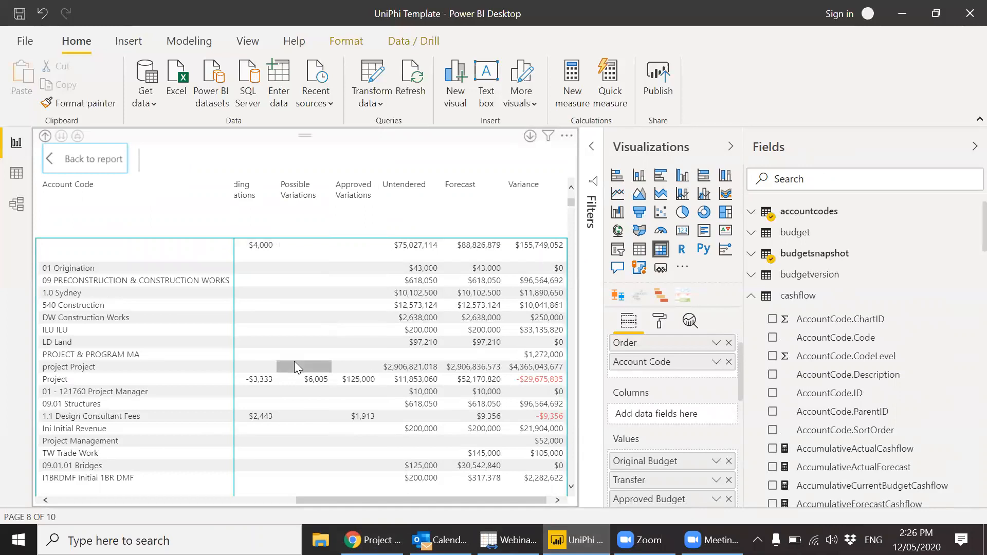
Step: Review the budgetsnapshot table's fields and measures in the Fields pane
left_click_drag(307, 502, 64, 504)
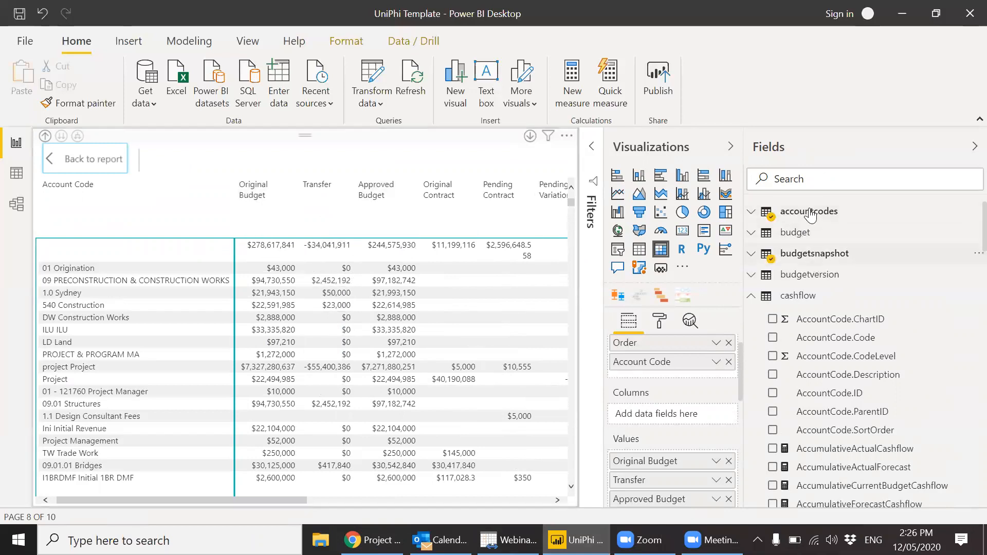
left_click(753, 260)
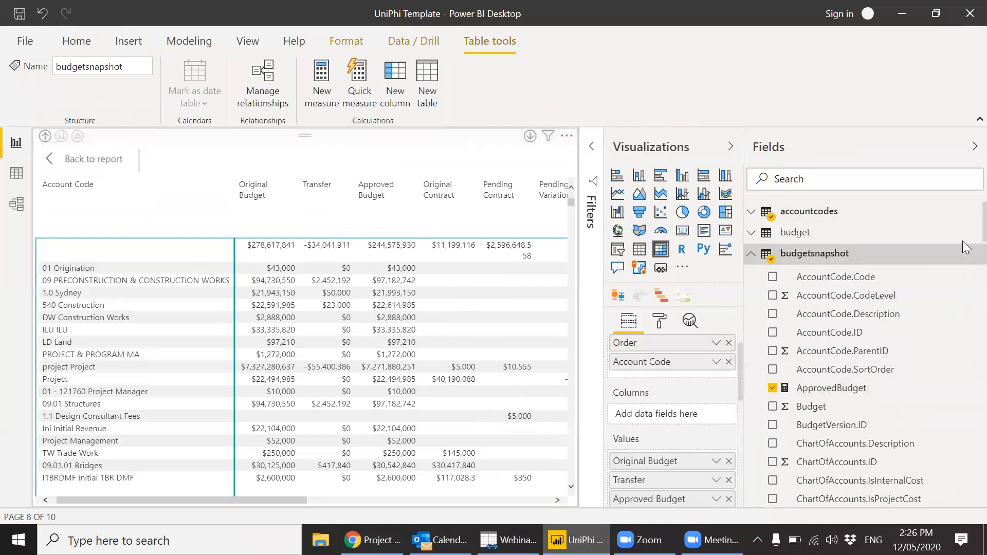
scroll(962, 241, "down", 3)
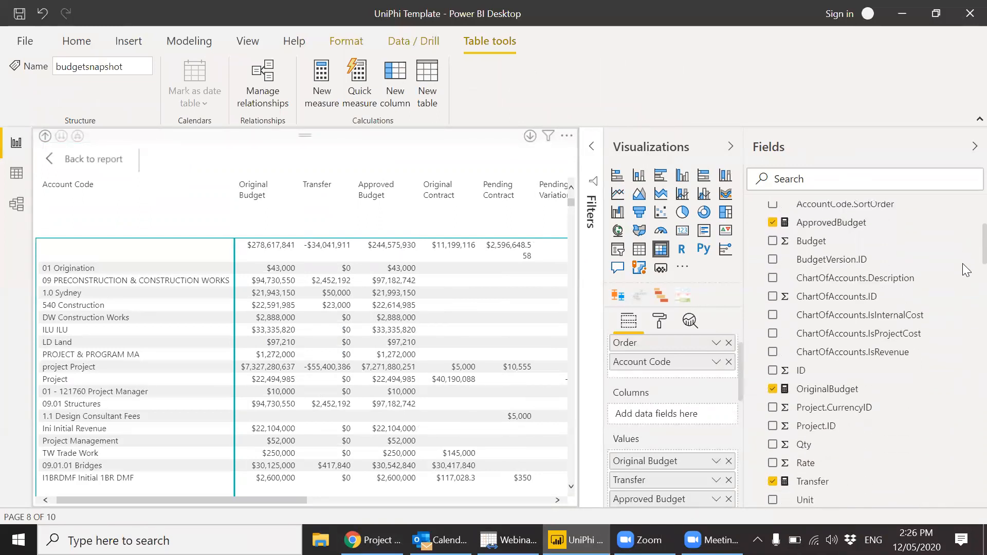
scroll(967, 270, "down", 3)
scroll(963, 301, "down", 15)
scroll(962, 393, "down", 2)
left_click(755, 370)
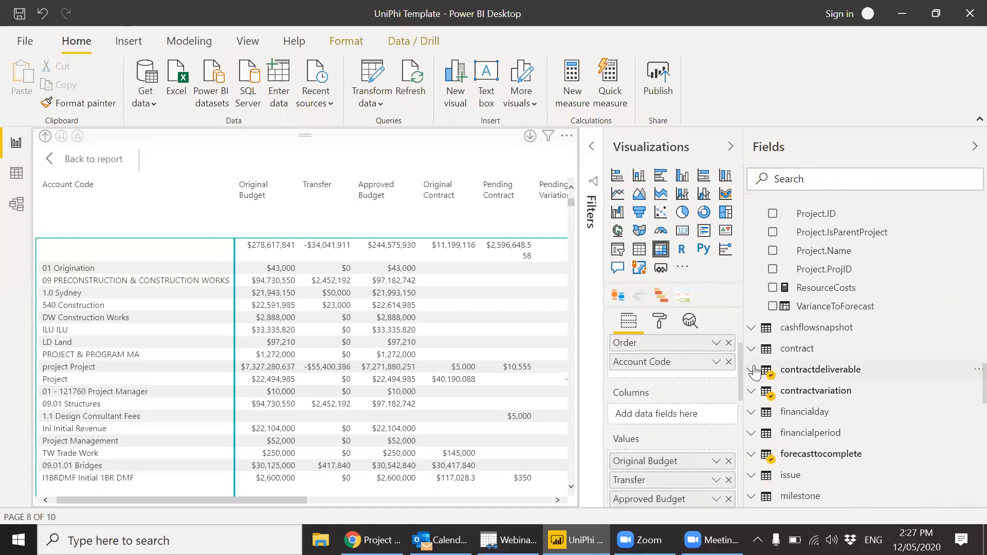
Step: Review the contractdeliverable table's fields, then return to the full Project Cost page
left_click(885, 379)
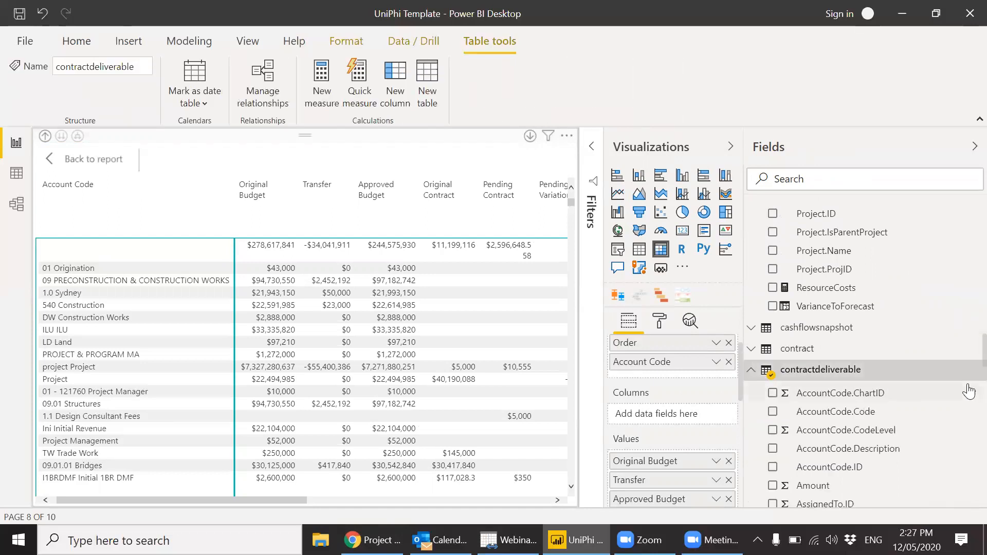
scroll(966, 390, "down", 5)
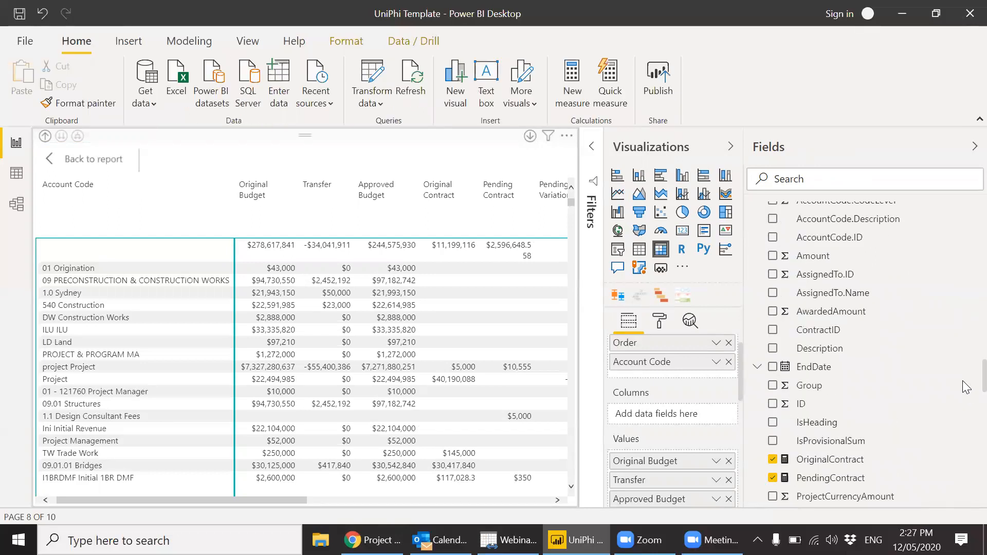
scroll(965, 390, "down", 2)
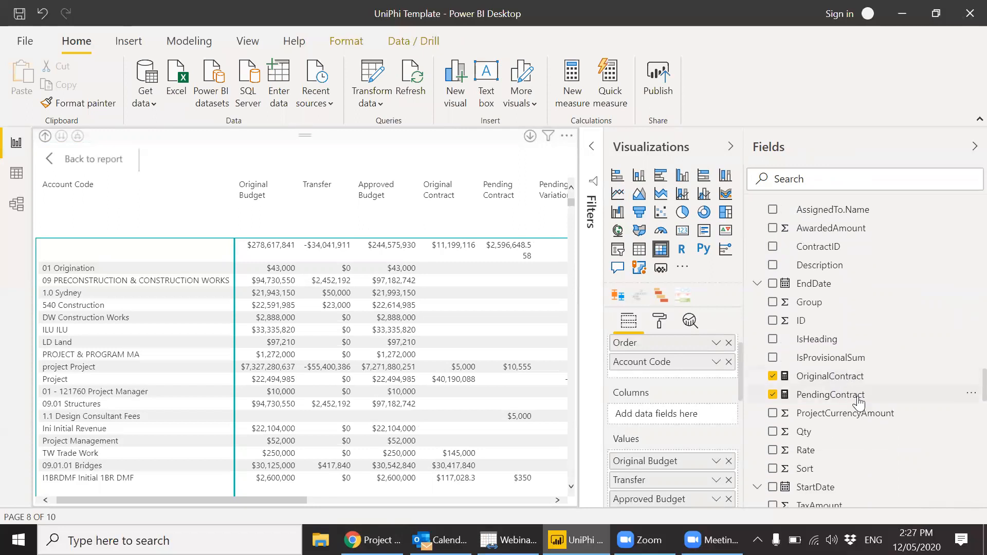
scroll(966, 416, "down", 3)
scroll(964, 420, "down", 4)
scroll(963, 417, "up", 2)
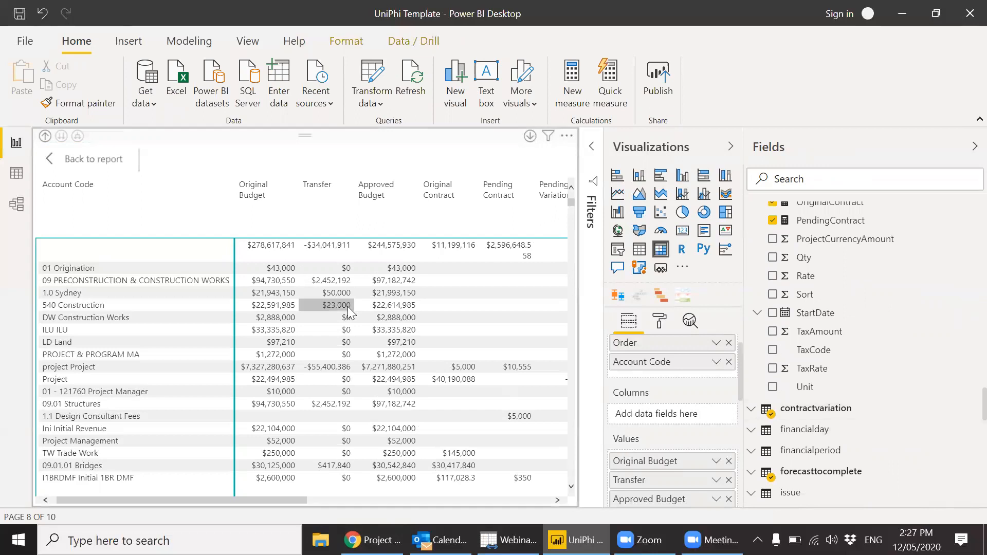
left_click(106, 159)
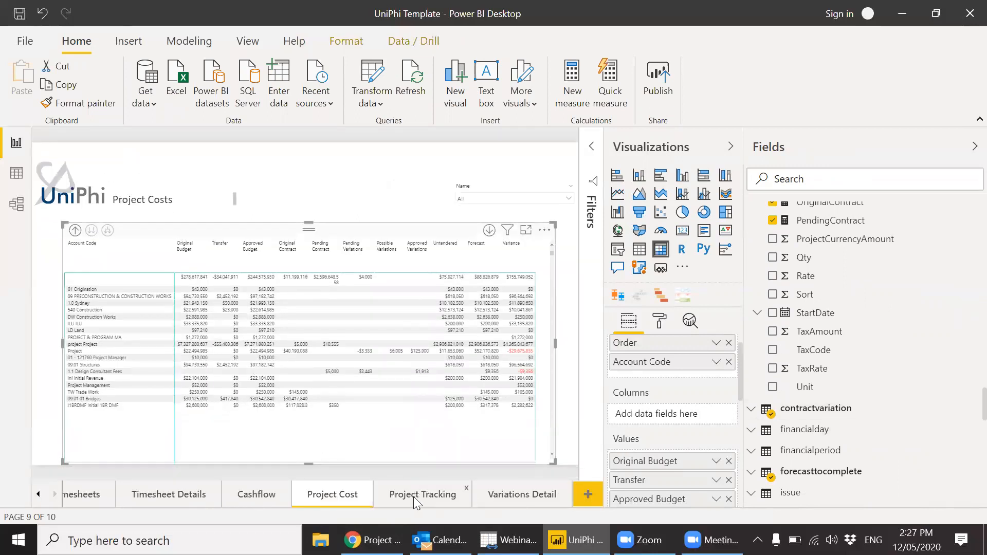
Step: On the Project Tracking page, view the Submitted and Approved by Name chart full-size and return
left_click(413, 497)
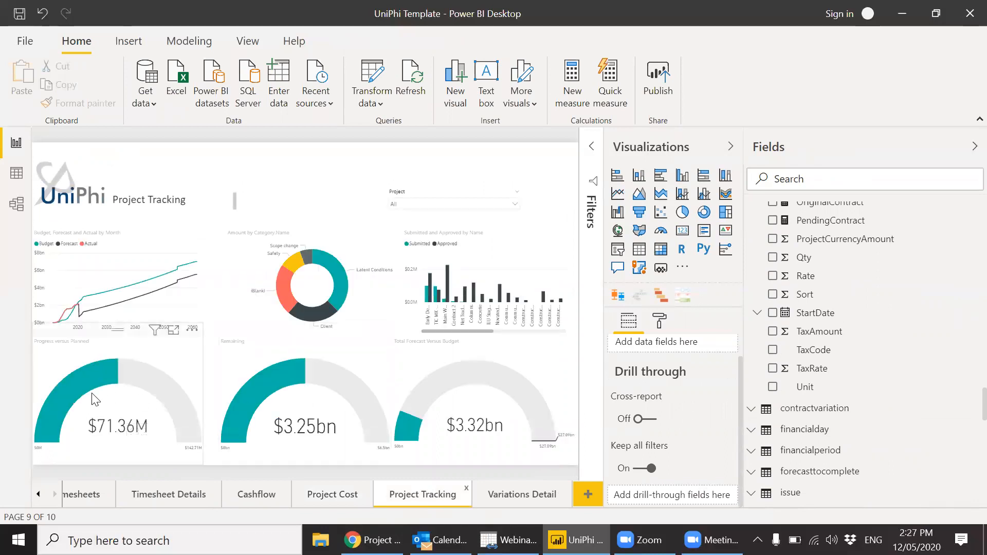
mouse_move(469, 373)
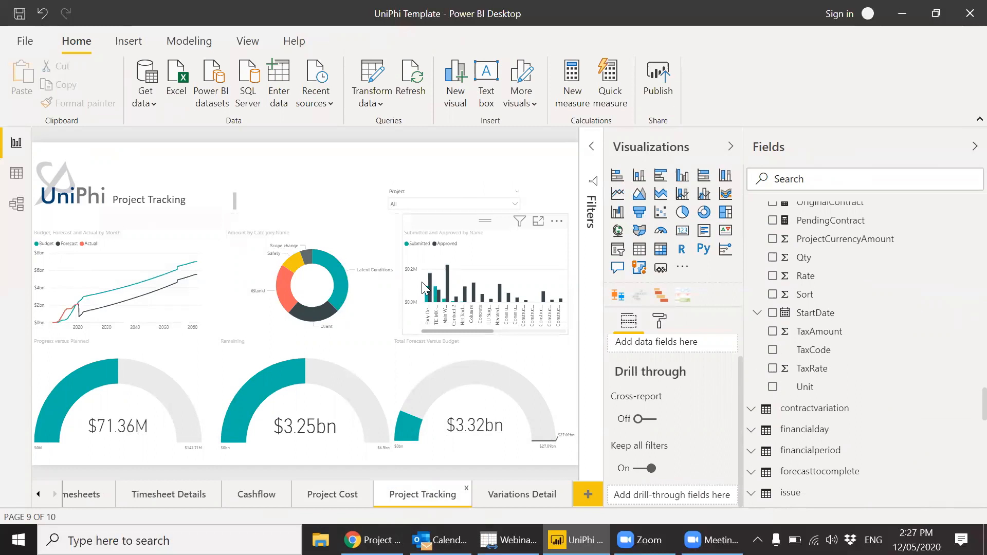
left_click(539, 222)
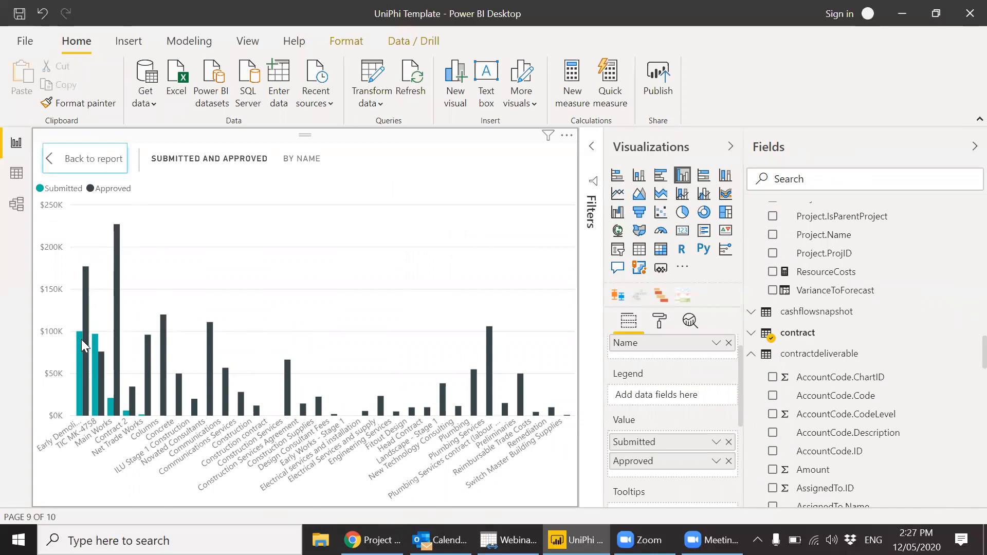
mouse_move(78, 336)
left_click(99, 163)
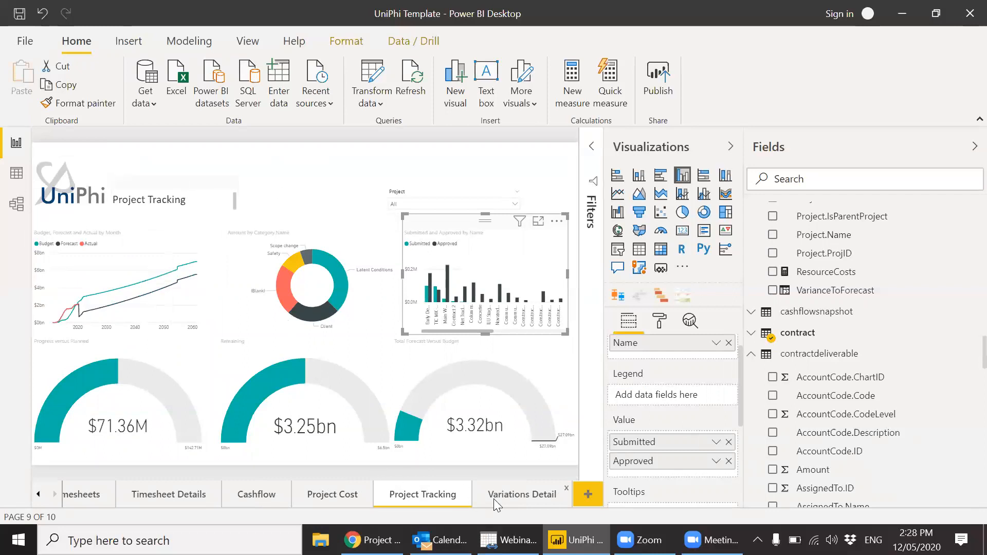
Step: Filter the amount-by-category donut to Latent Conditions and expand it to contract names
left_click(260, 254)
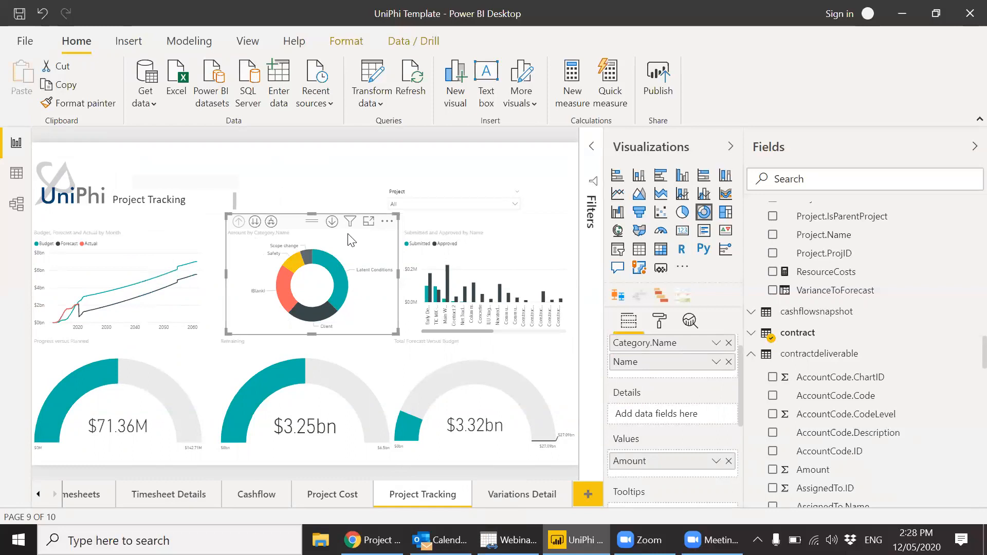
left_click(329, 264)
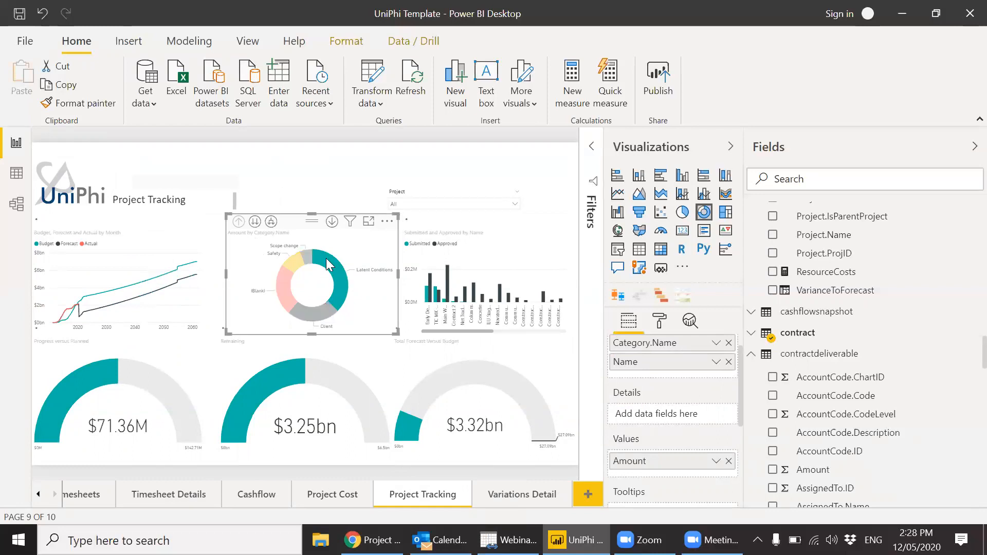
left_click(271, 222)
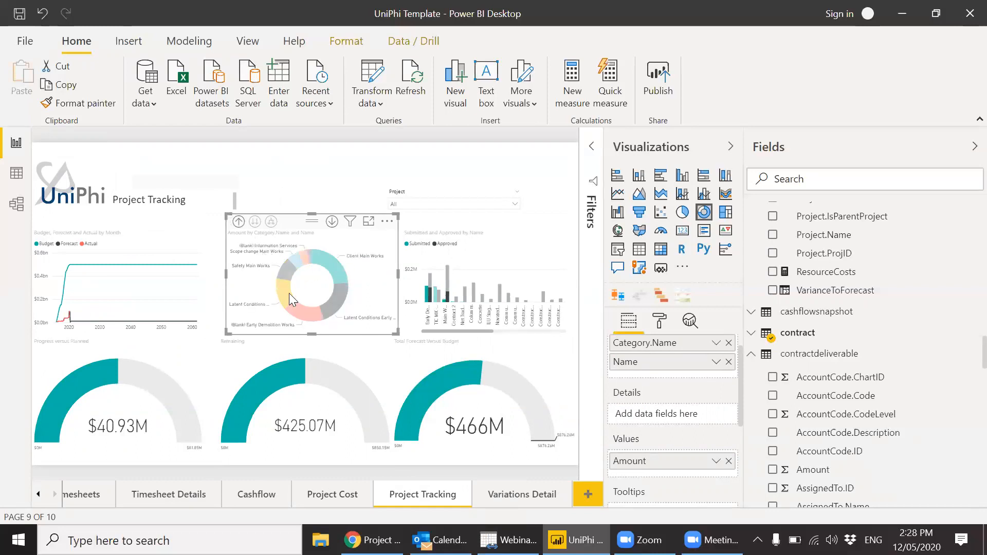
Step: Drill through Client Main Works to Variations Detail and select the diesel generator and client-requested variations
right_click(336, 268)
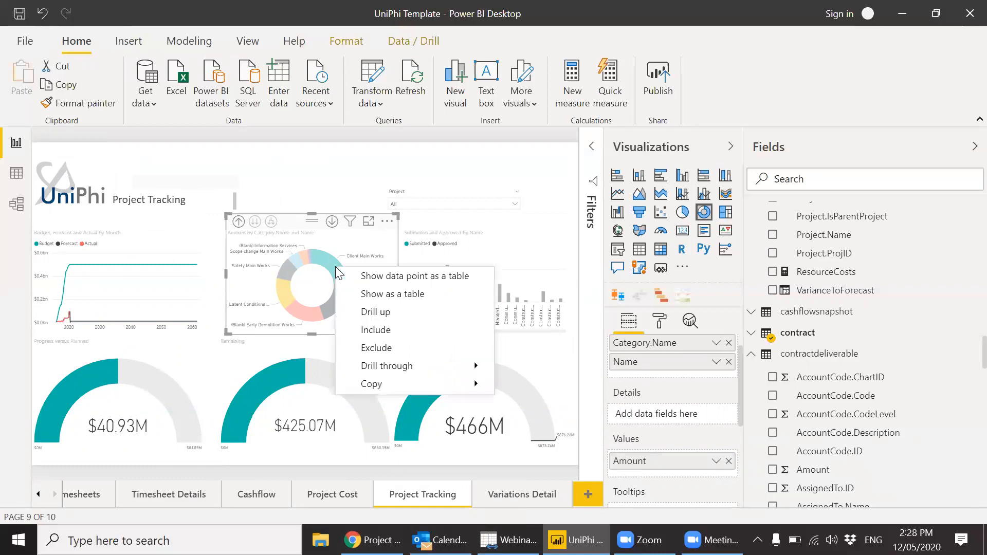
mouse_move(421, 365)
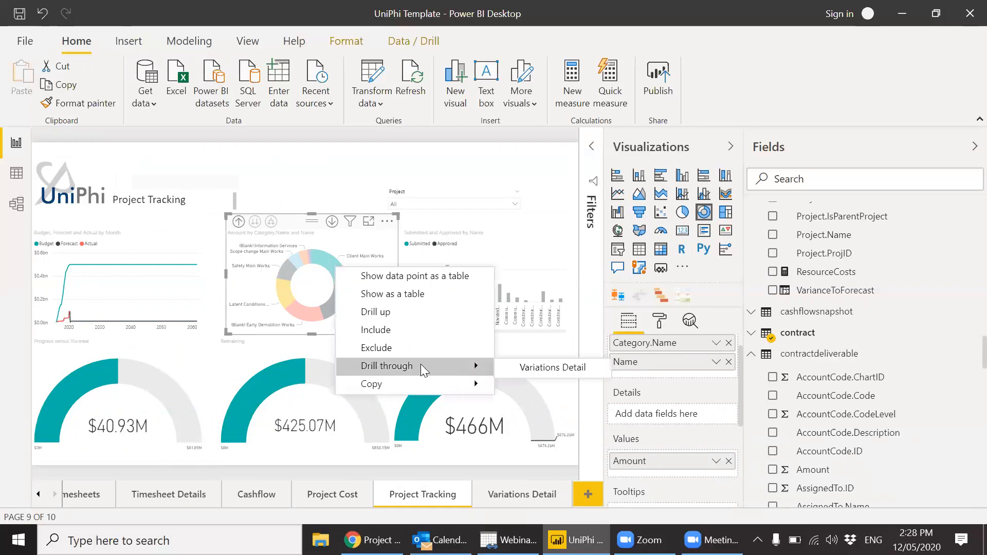
left_click(527, 367)
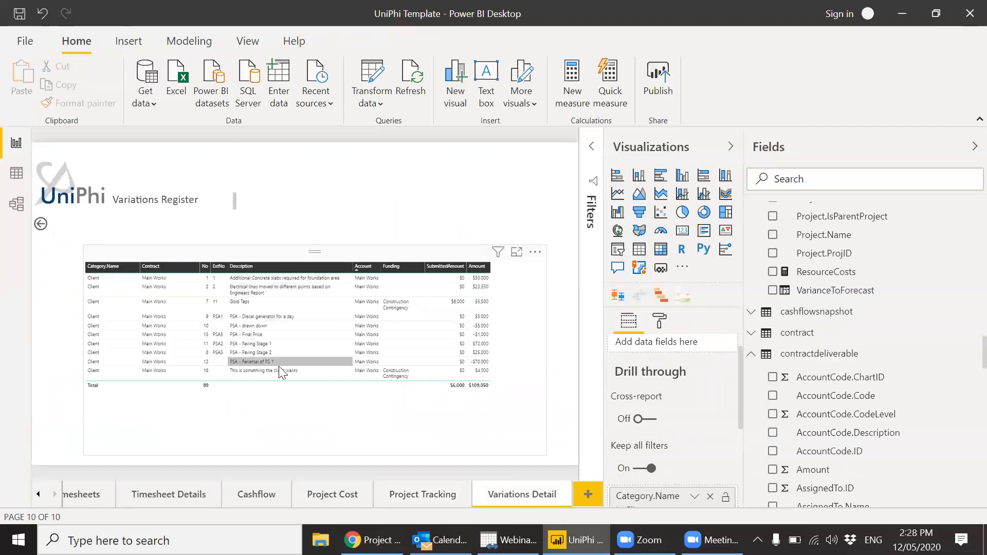
left_click(265, 318)
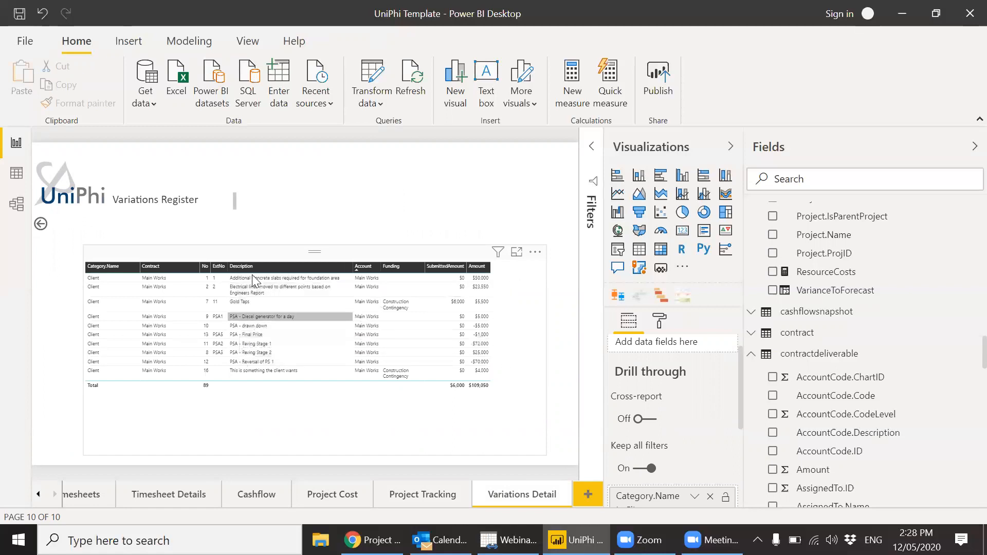
left_click(265, 377)
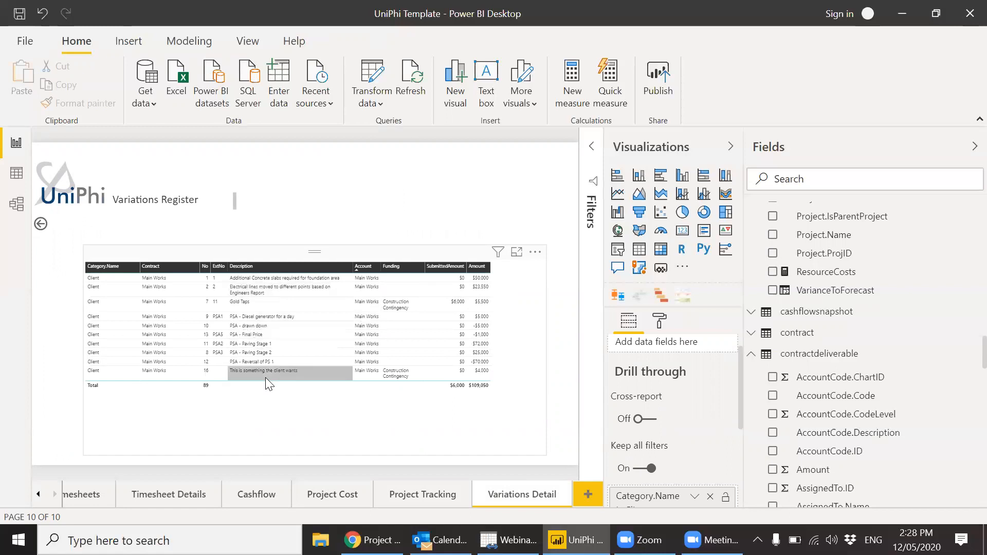
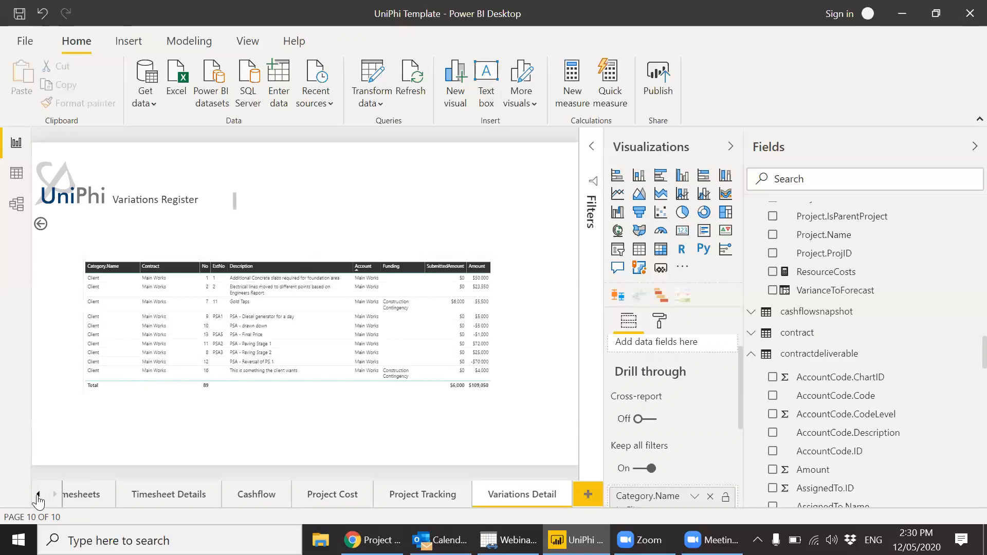
Step: Scroll the page tabs back to the start and switch to the Issues Dashboard page
left_click(37, 495)
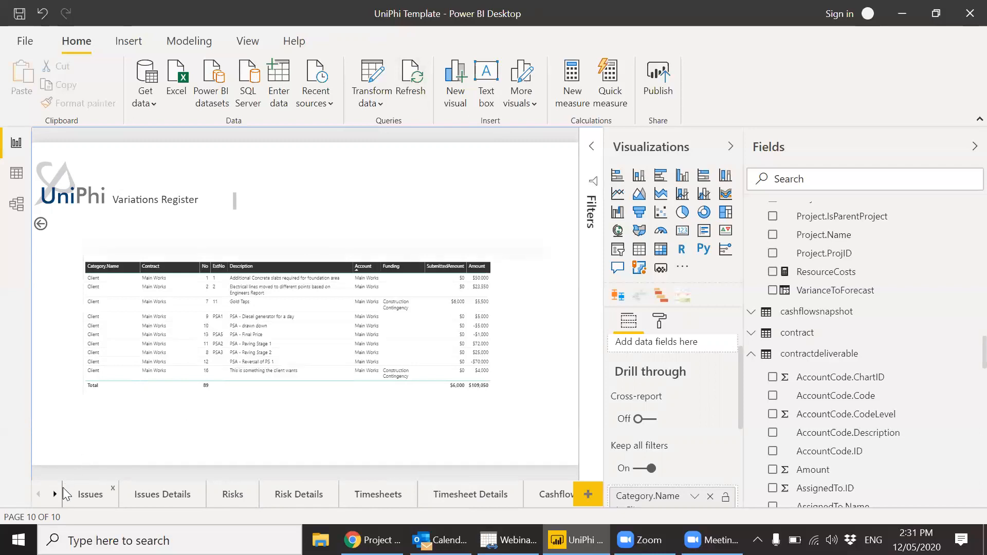
left_click(79, 495)
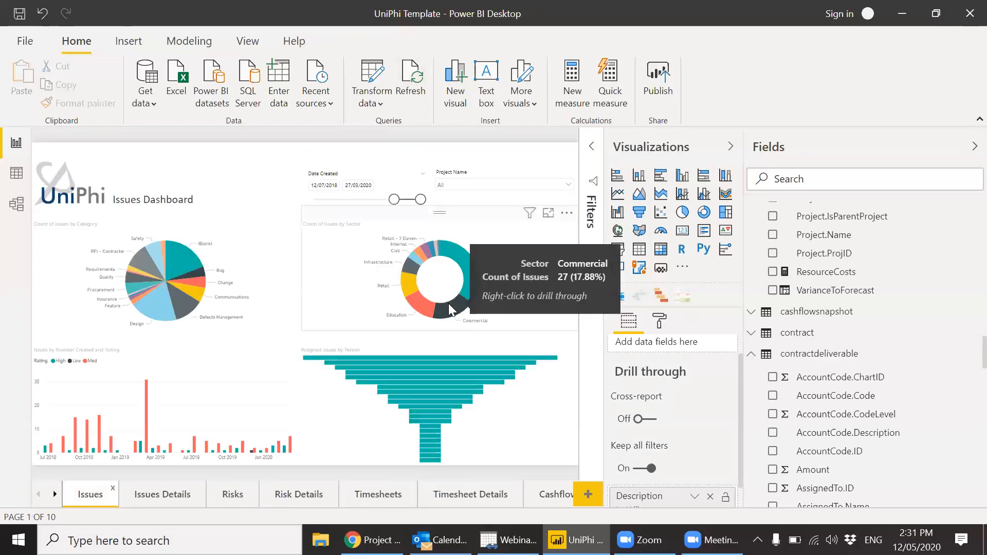
Step: Collapse the contractdeliverable, cashflow, budgetsnapshot and timesheet tables in the Fields pane
left_click(751, 356)
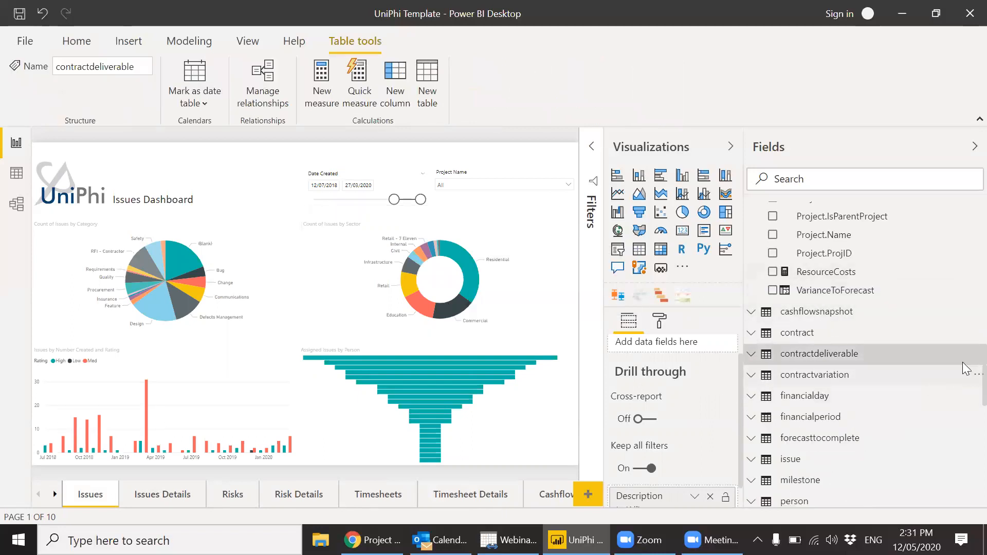
scroll(956, 329, "up", 15)
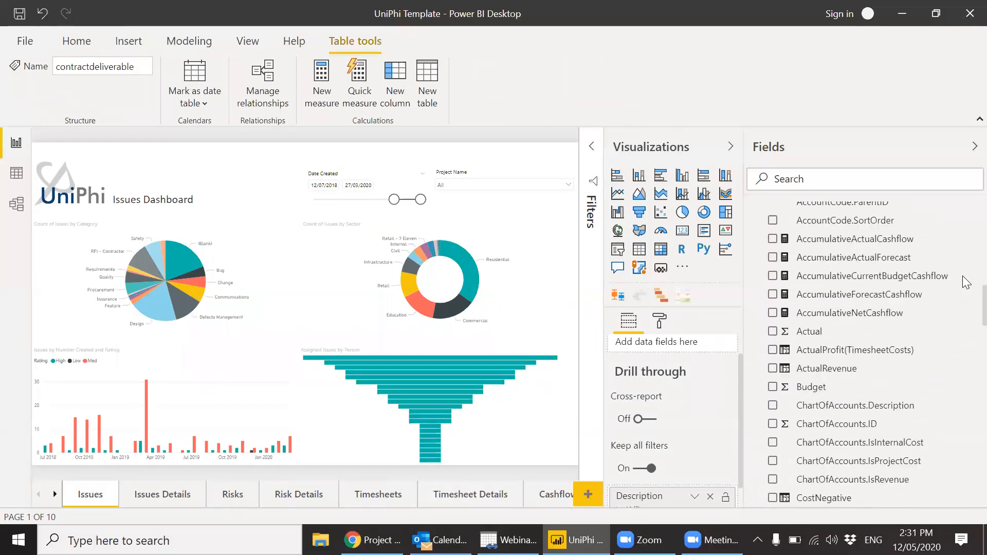
left_click(751, 453)
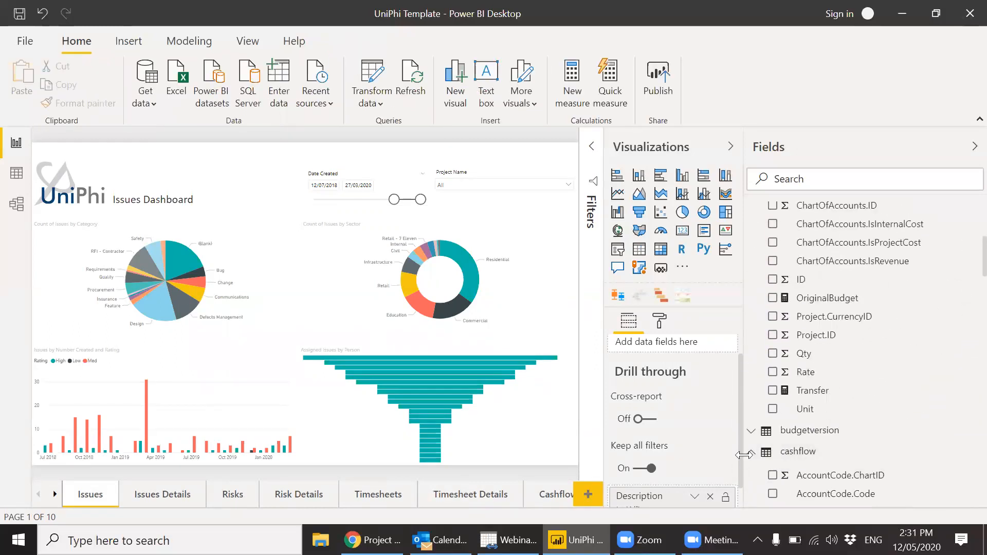
left_click(751, 457)
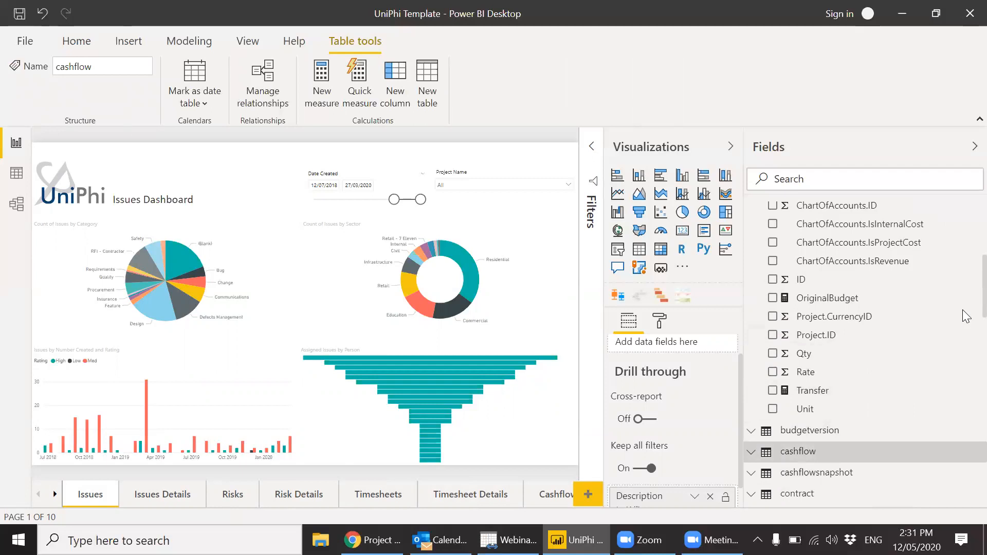
scroll(967, 278, "down", 10)
scroll(967, 254, "up", 2)
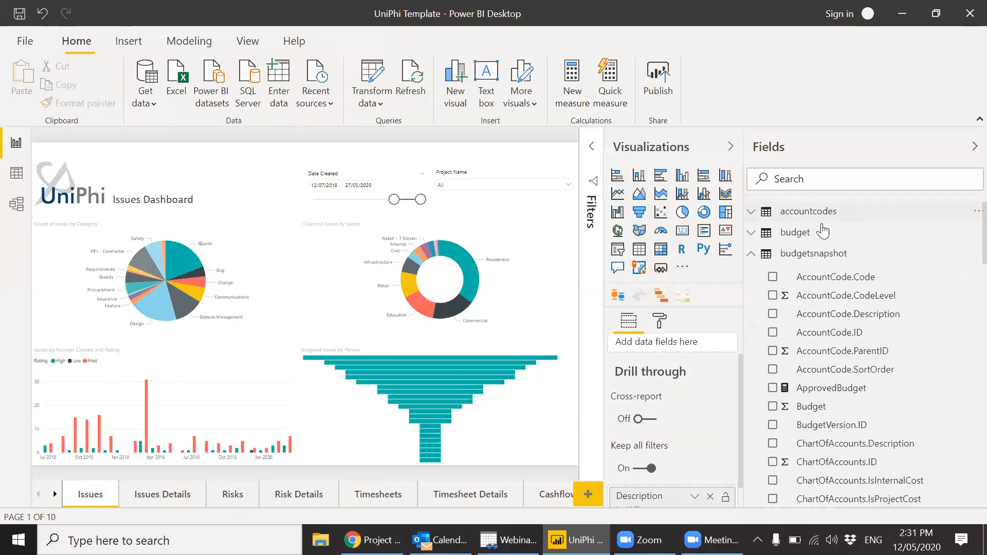
left_click(750, 254)
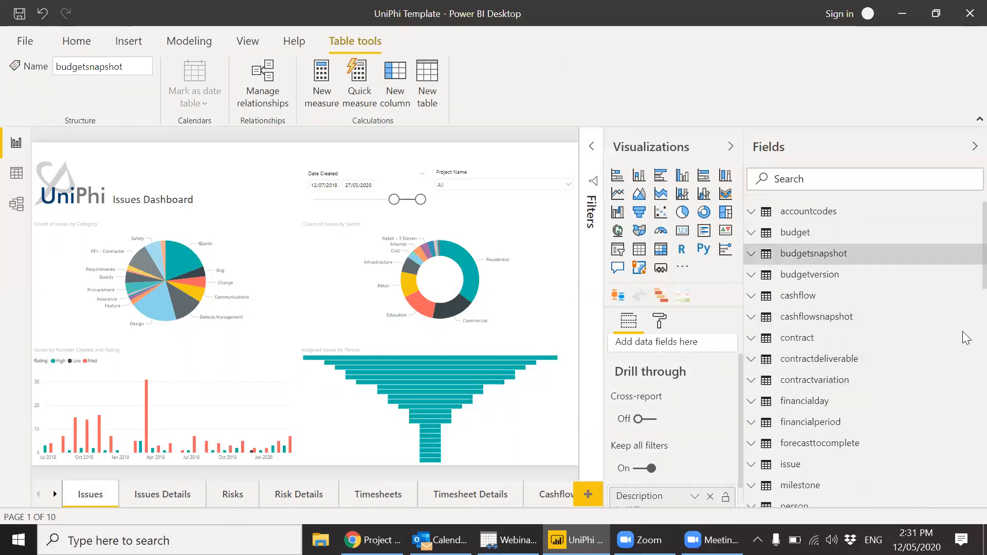
scroll(965, 336, "down", 5)
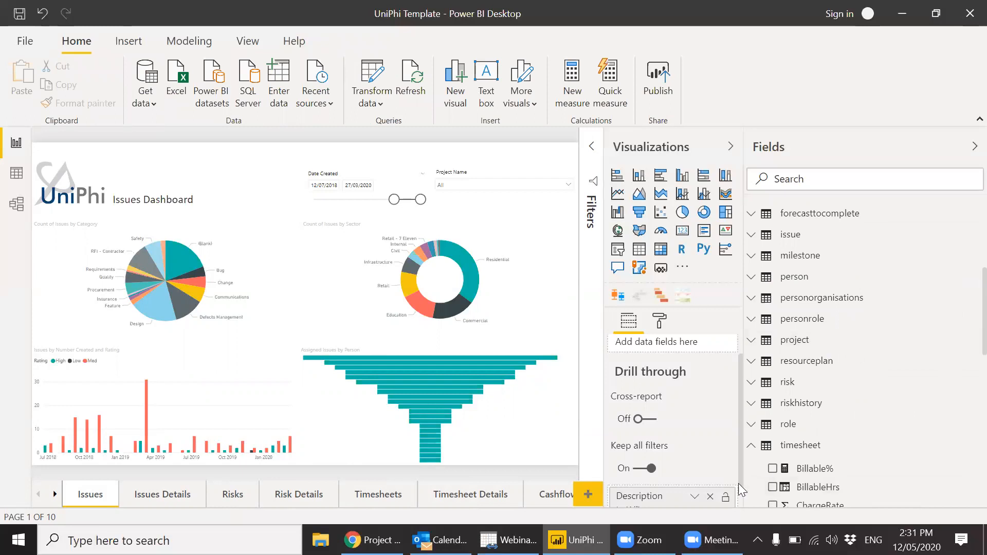
left_click(752, 454)
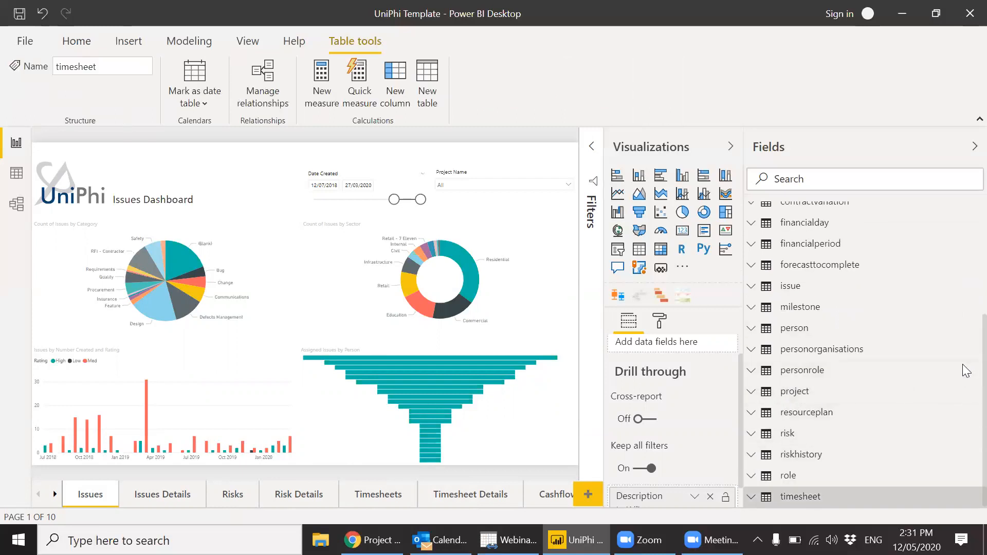
left_click(750, 397)
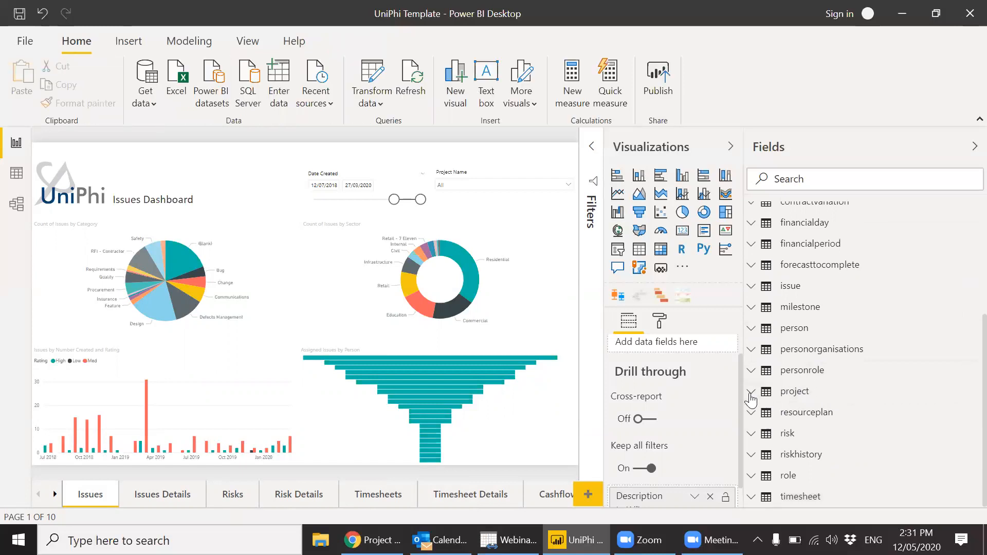
Step: Expand the project table and browse its fields, such as ActualFinishDate and WoPVariance
left_click(883, 400)
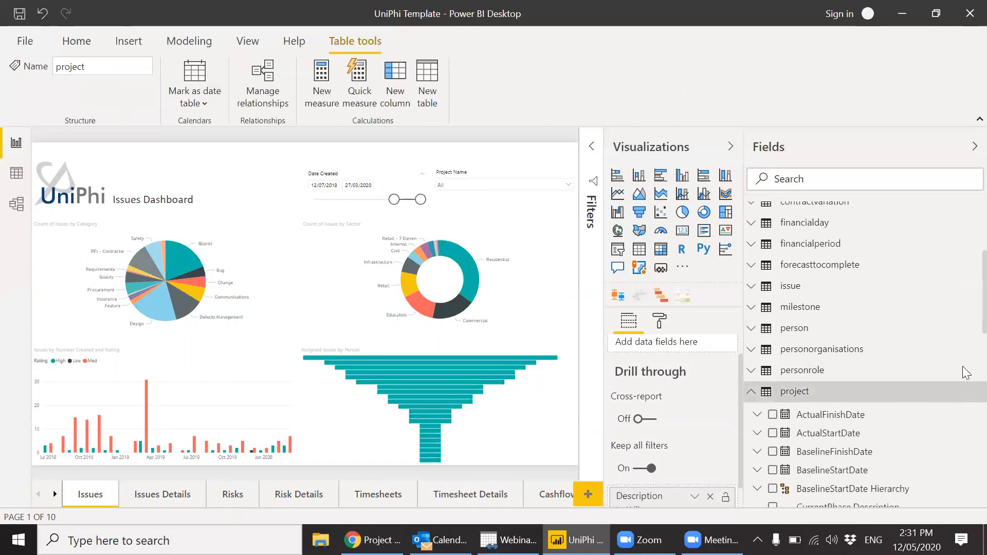
scroll(966, 335, "down", 5)
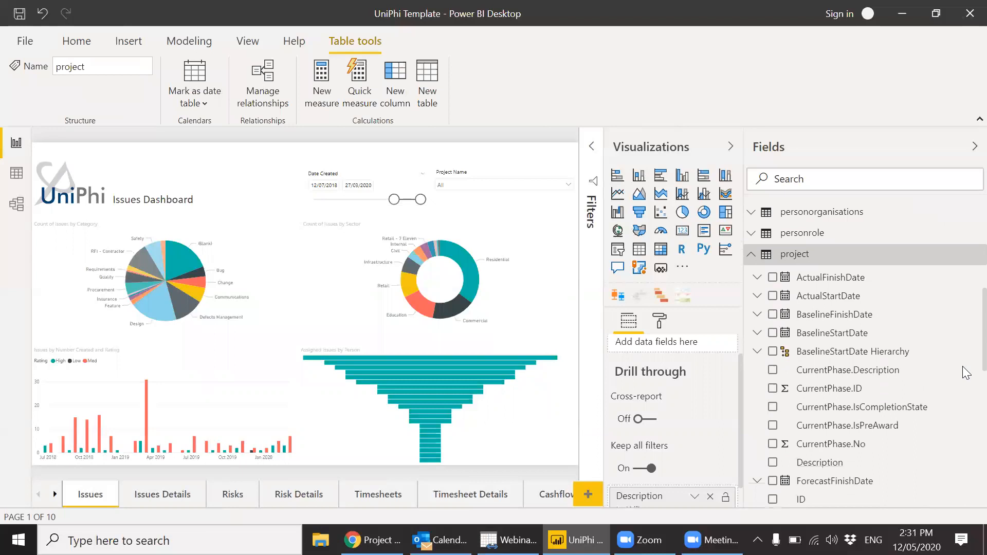
scroll(966, 390, "down", 5)
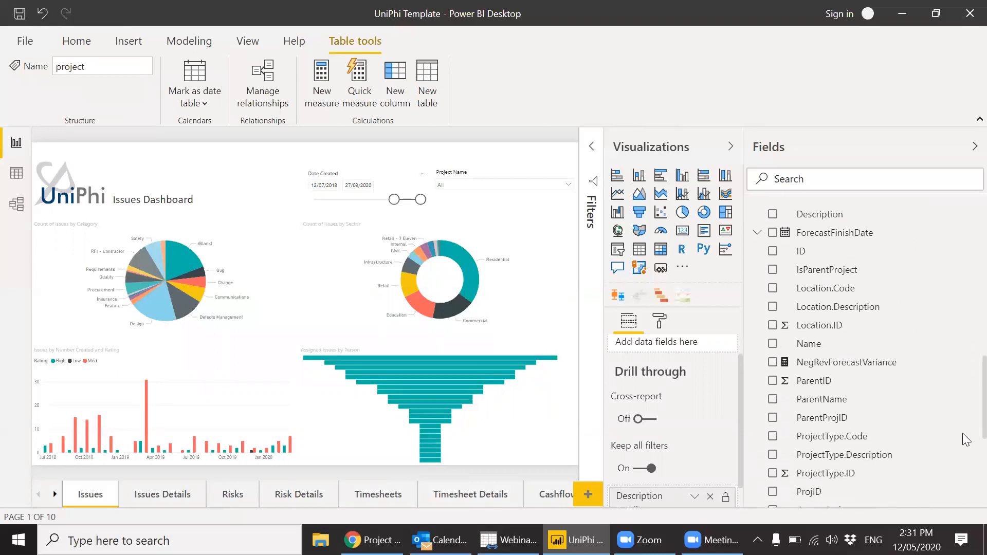
scroll(966, 468, "down", 3)
scroll(966, 471, "up", 2)
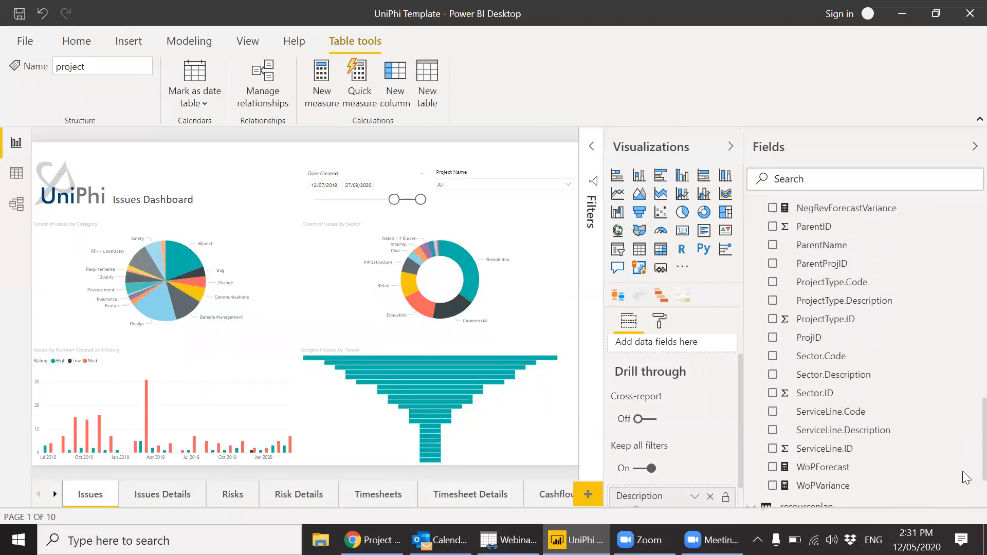
scroll(967, 472, "up", 7)
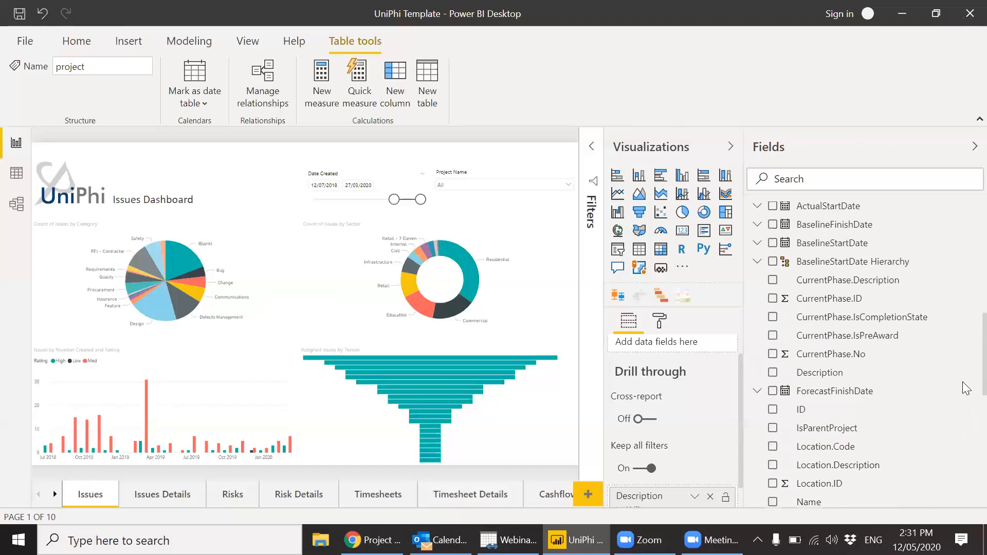
scroll(966, 372, "up", 1)
left_click(576, 283)
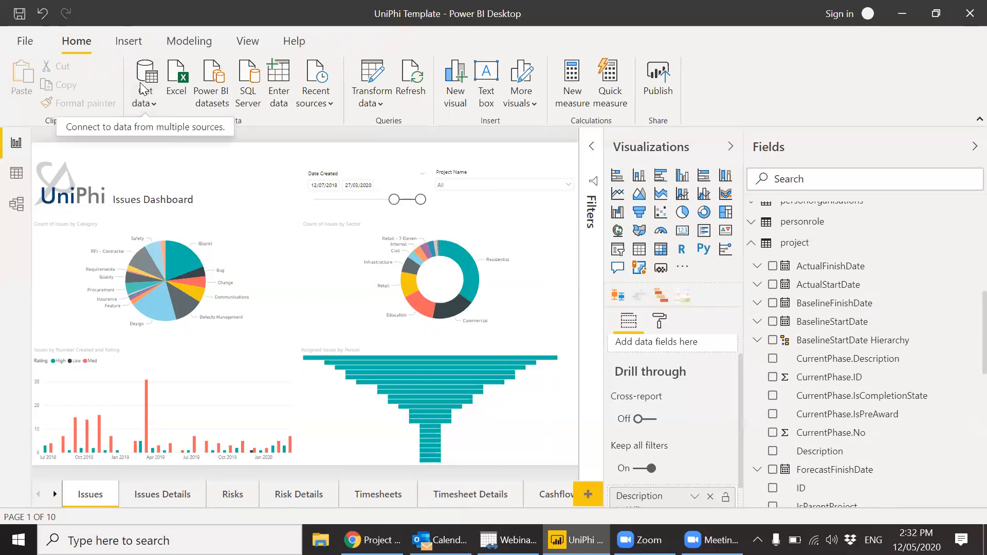
Step: Start an Advanced Web data source using Parameter 'URL' as the first URL part
left_click(147, 104)
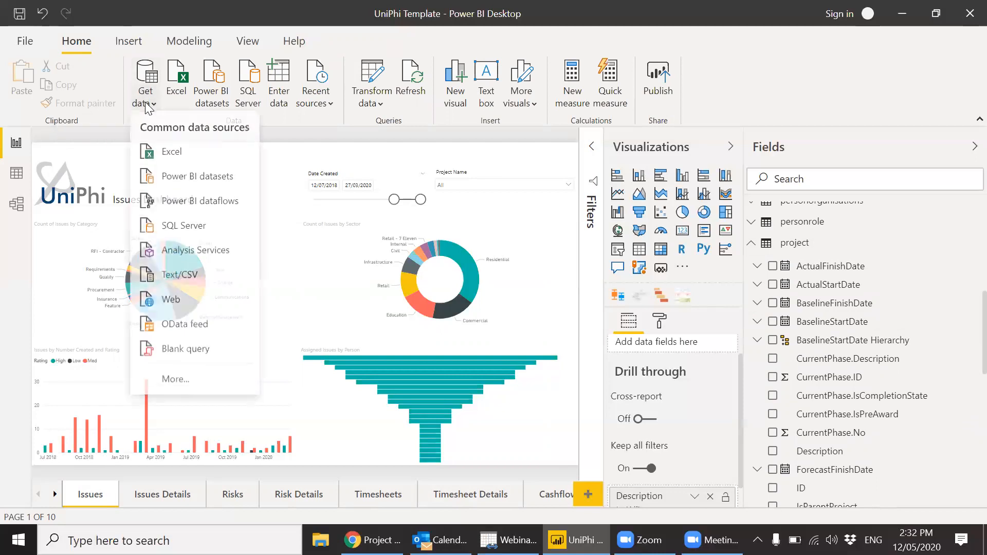
left_click(177, 310)
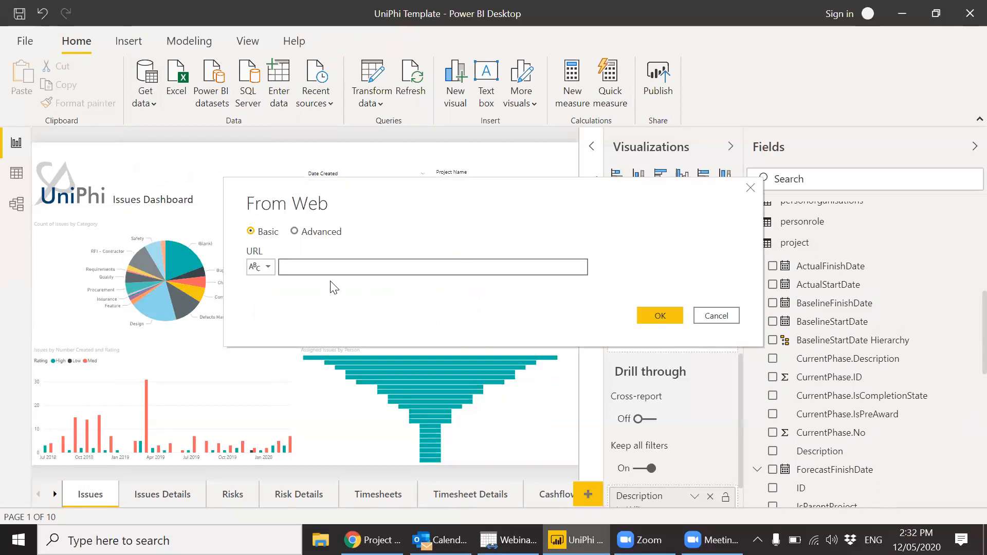
left_click(294, 232)
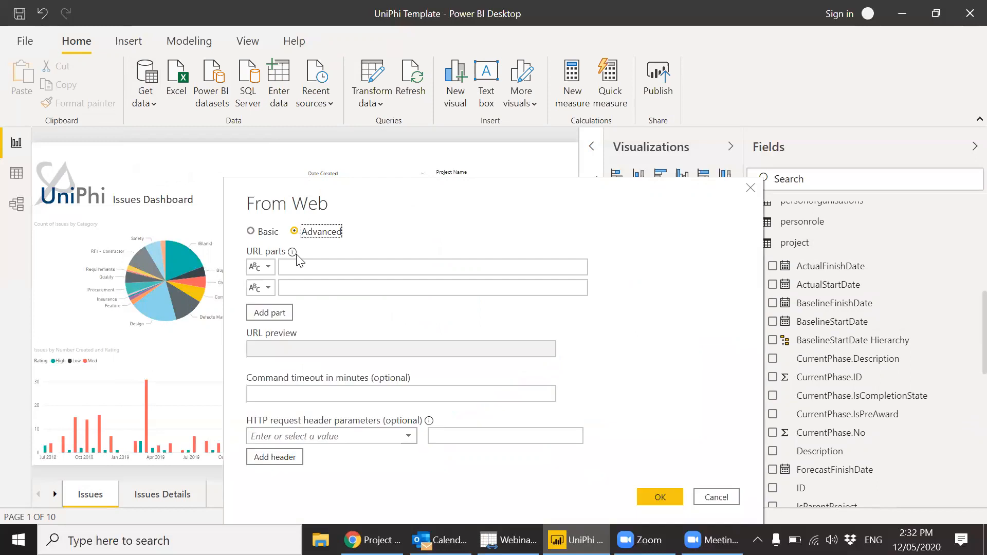
left_click(264, 272)
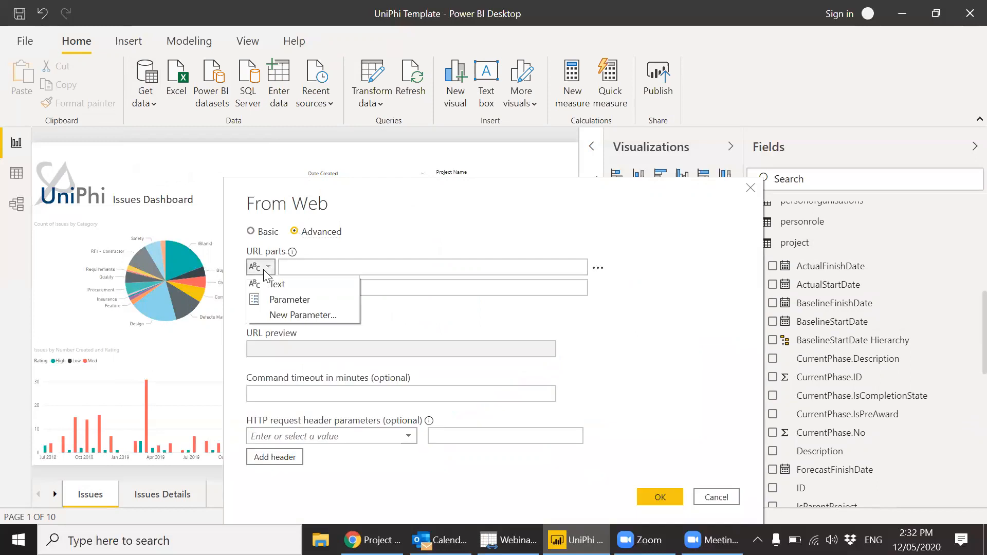
left_click(268, 301)
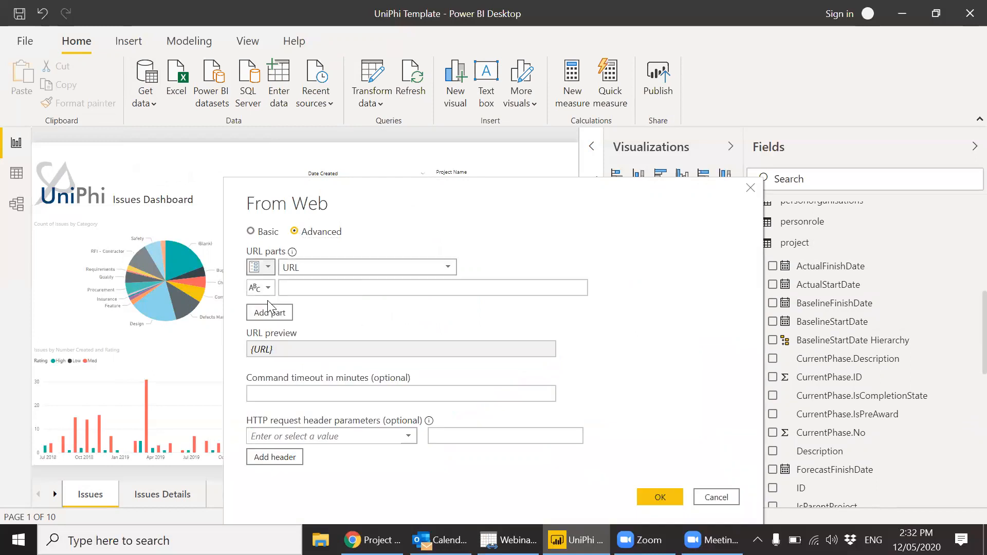
left_click(311, 268)
left_click(323, 267)
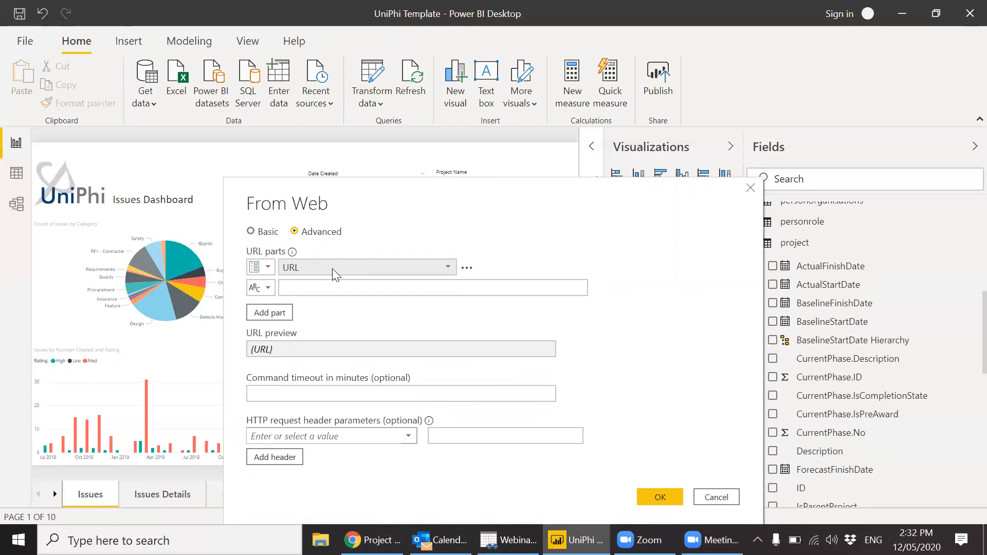
Step: After checking the UniPhi costs page, enter /api/project as the second URL part
left_click(371, 540)
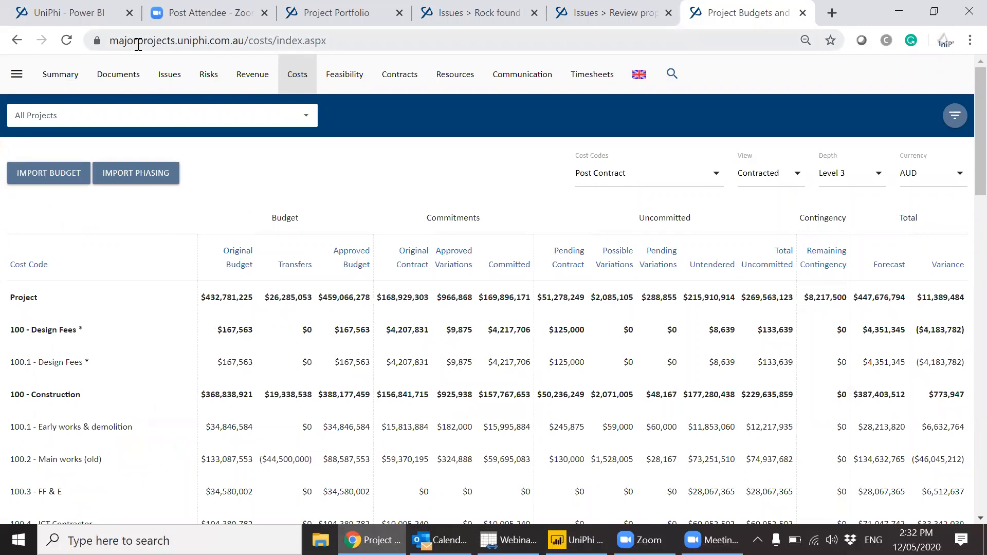
left_click(575, 540)
left_click(418, 291)
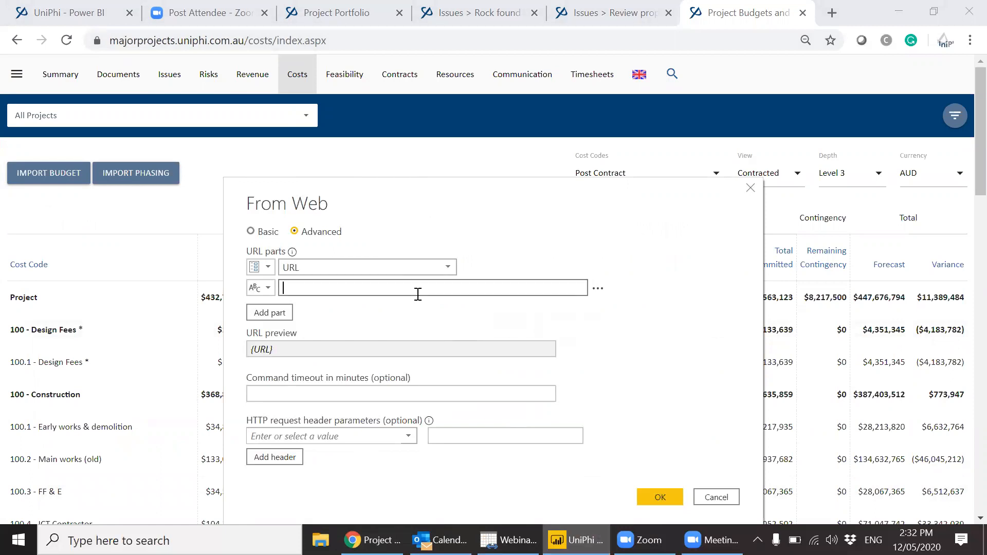
type("/api/")
type("project")
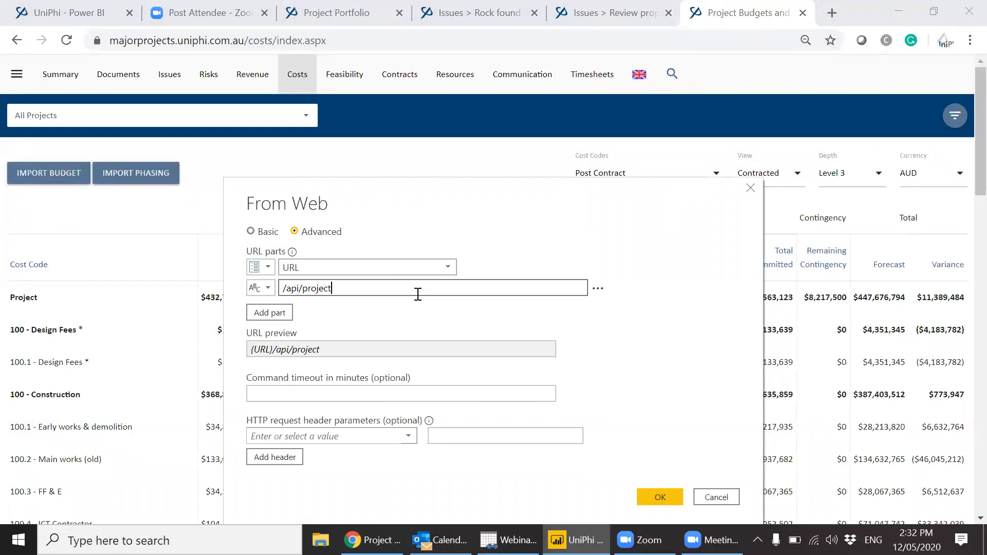
mouse_move(371, 540)
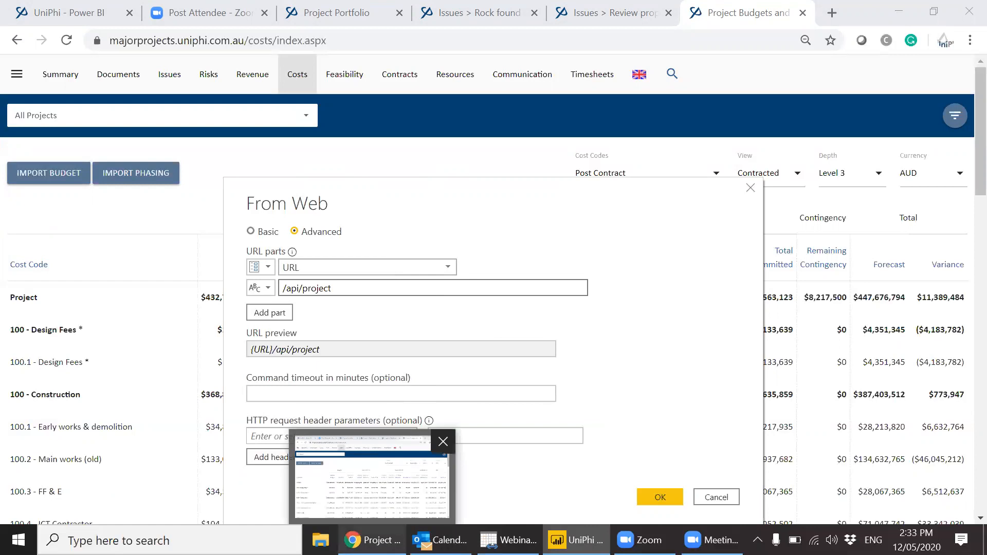
left_click(371, 480)
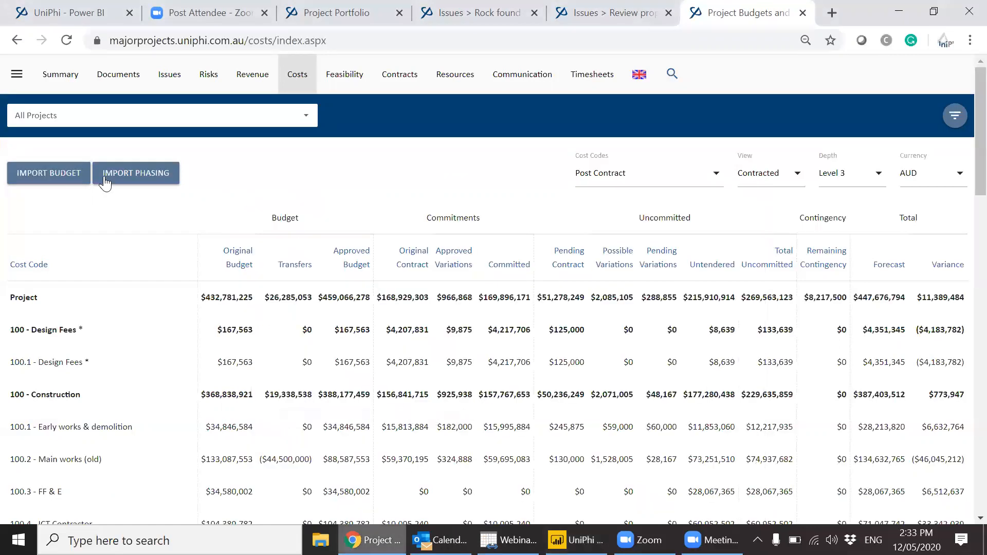
Step: Open UniPhi's API Documentation, browse the endpoint list, and return to the From Web dialog
left_click(17, 74)
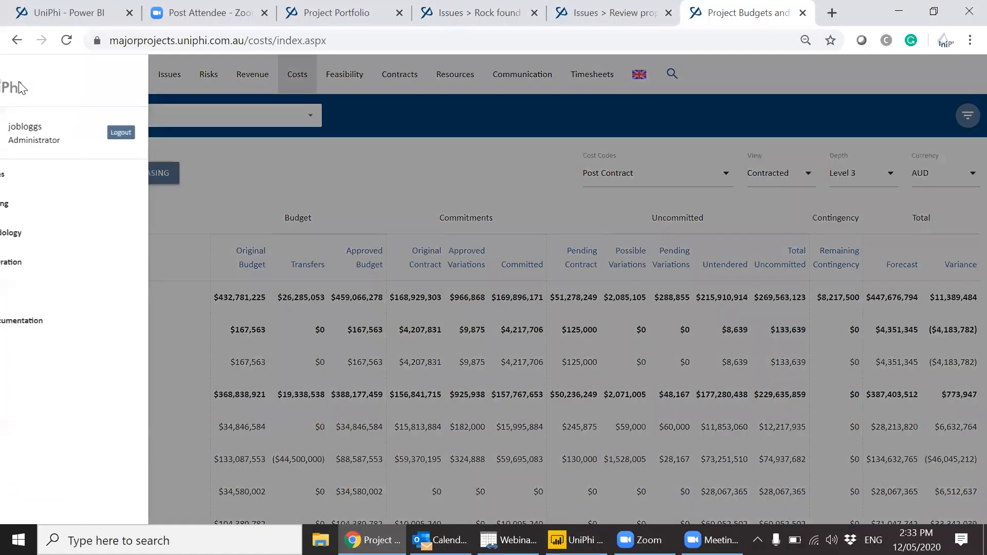
left_click(26, 324)
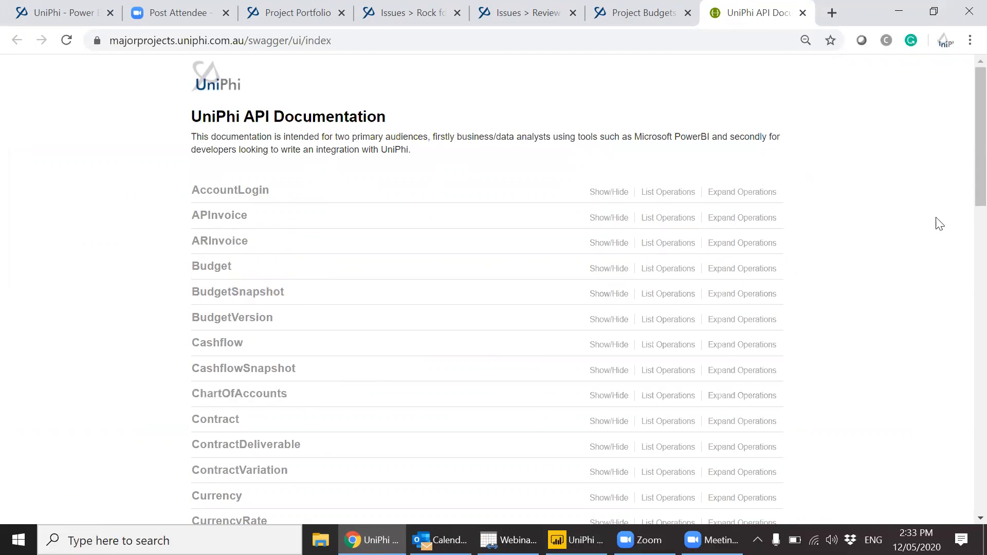
scroll(966, 214, "down", 1)
scroll(967, 214, "down", 10)
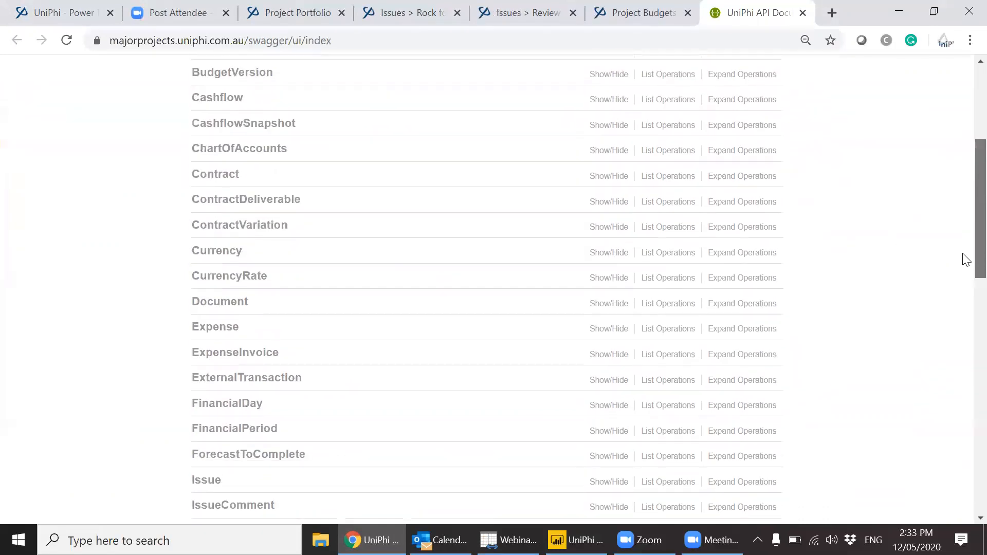
left_click_drag(967, 358, 963, 223)
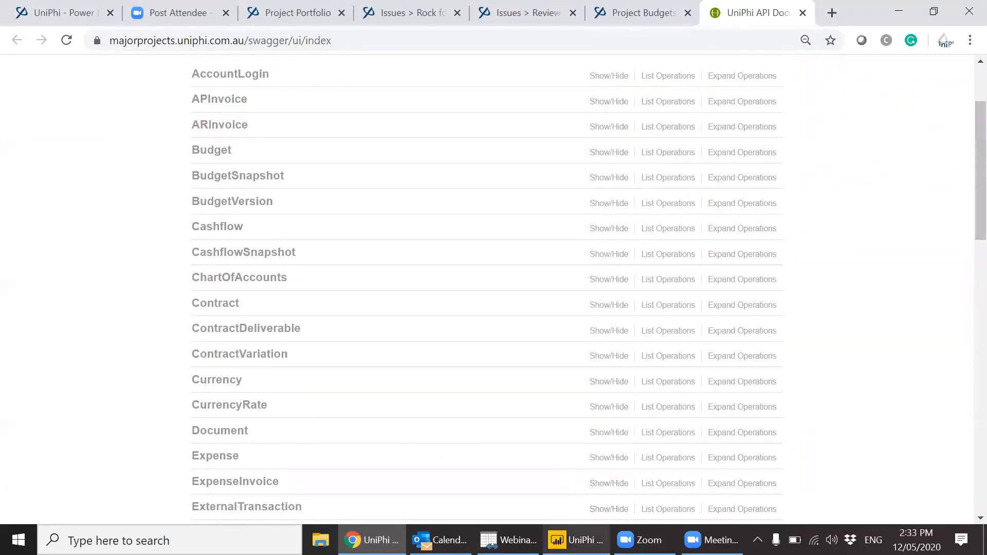
left_click(524, 482)
left_click(521, 436)
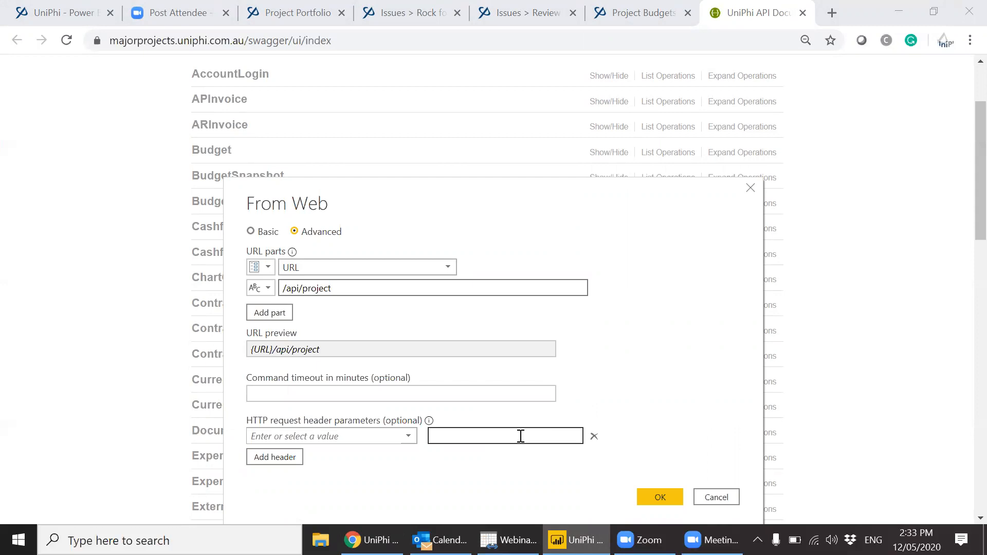
Step: Load the /api/project request and rename query project (2) to projectcustomfields
left_click(646, 497)
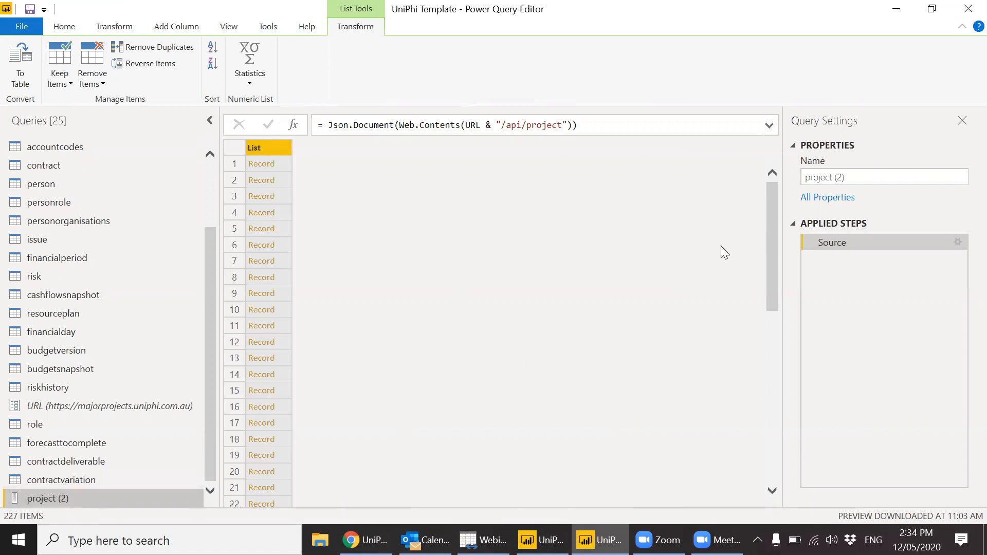
left_click(861, 179)
left_click_drag(861, 178, 798, 181)
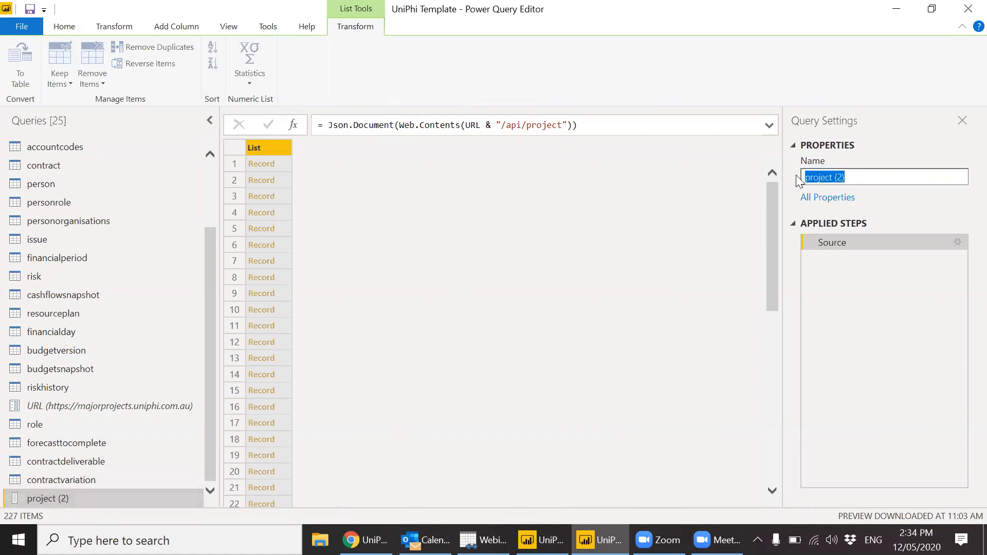
type("Project")
key("BackSpace")
key("BackSpace")
key("BackSpace")
key("BackSpace")
key("BackSpace")
key("BackSpace")
key("BackSpace")
type("projec")
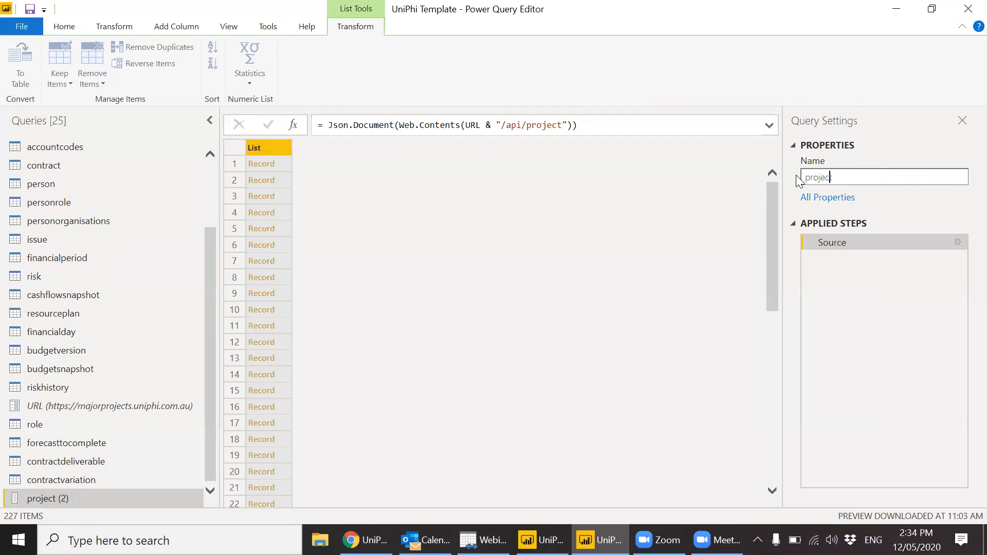
type("tcustomfields")
left_click(434, 188)
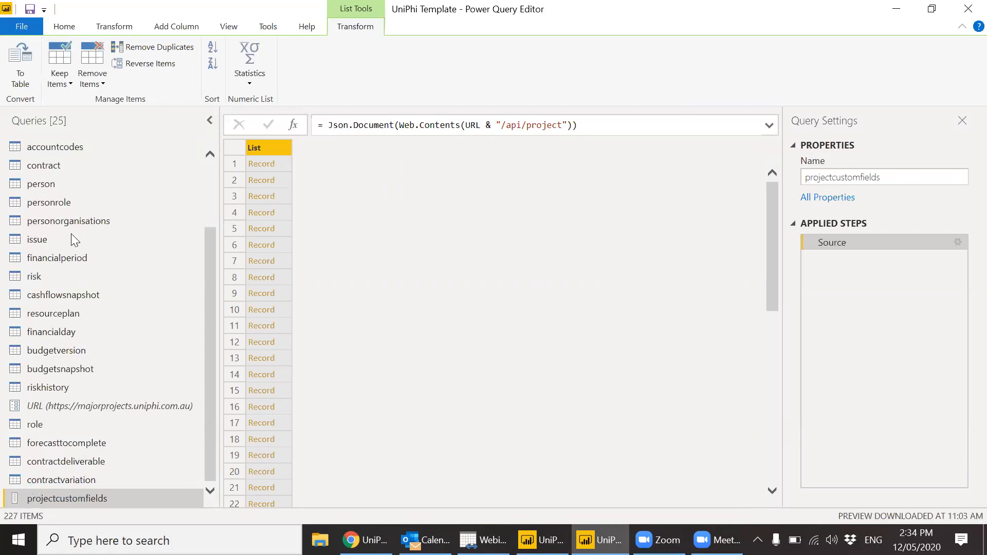
Step: Convert the list to a table and expand Column1 to only ID and CustomFields, without prefixes
left_click(24, 75)
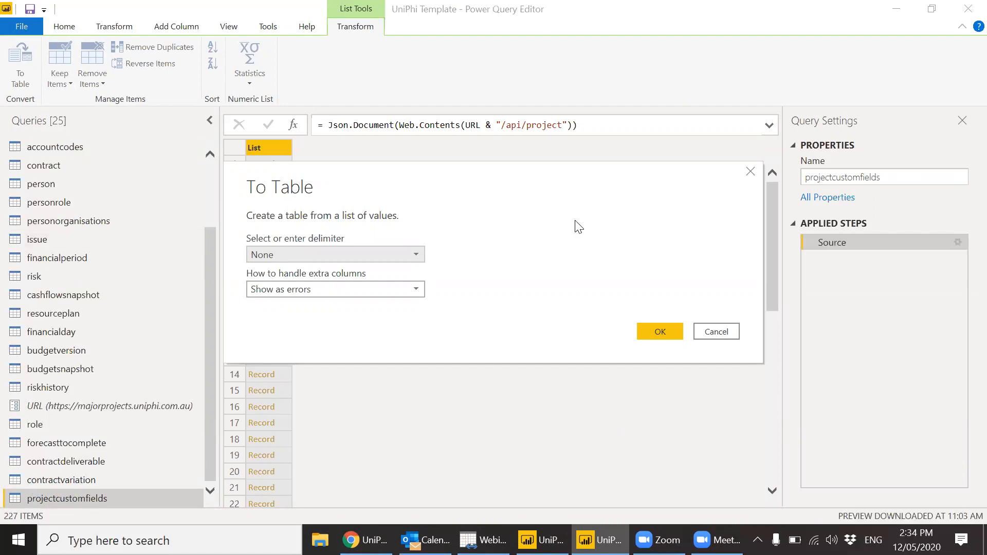
left_click(657, 336)
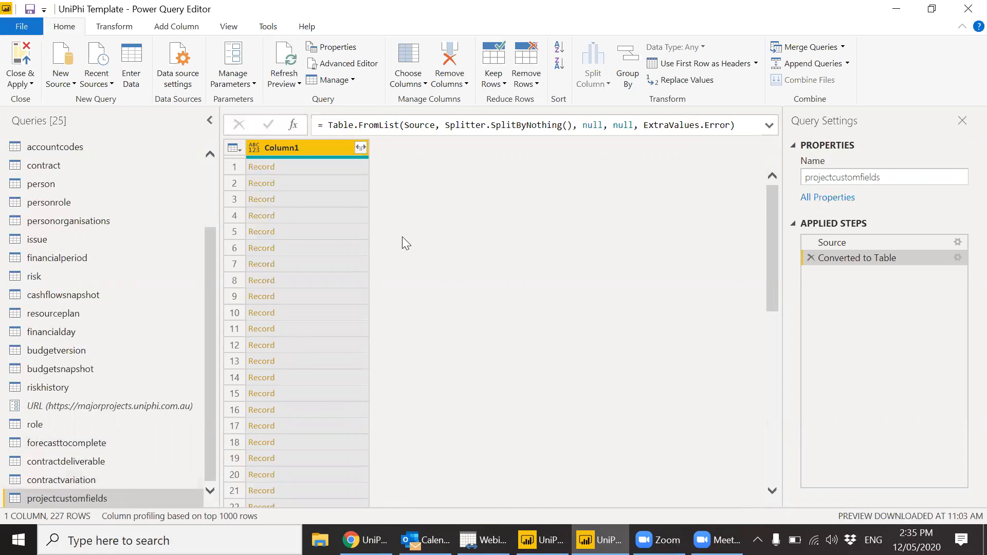
left_click(361, 147)
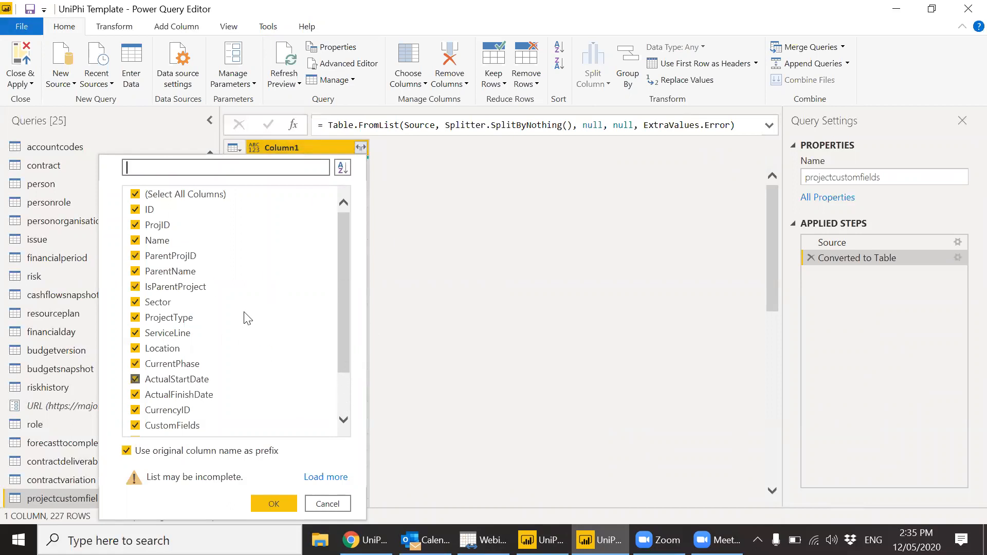
left_click(135, 195)
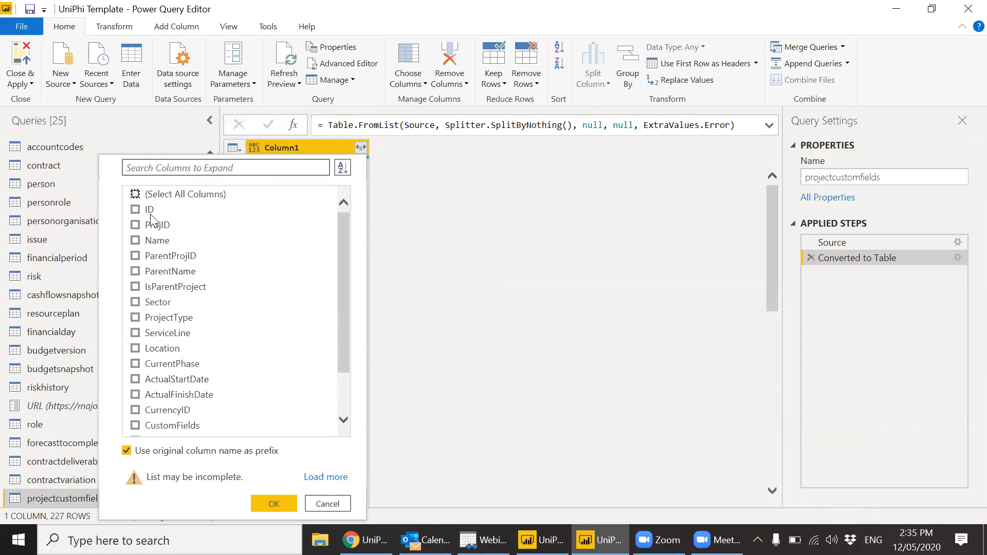
left_click(326, 475)
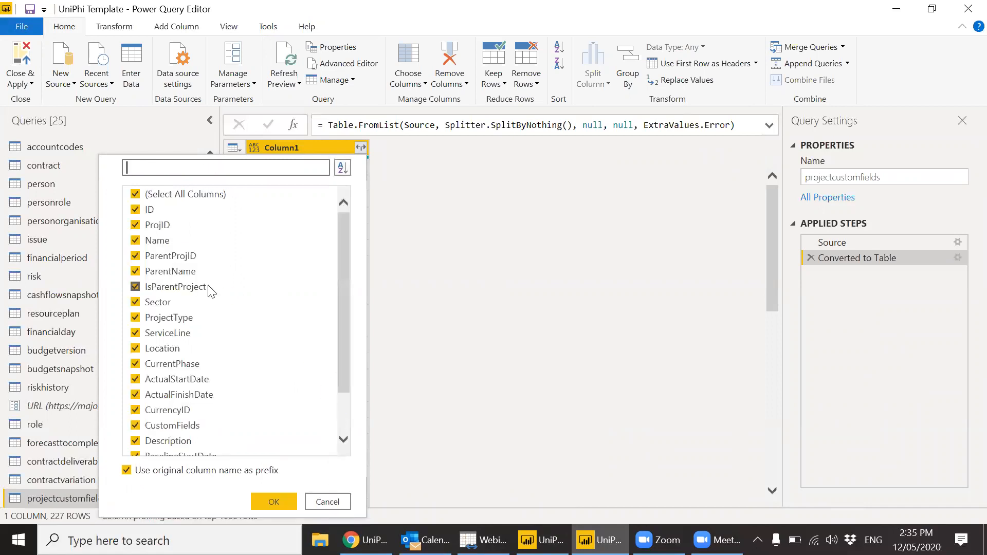
left_click(135, 194)
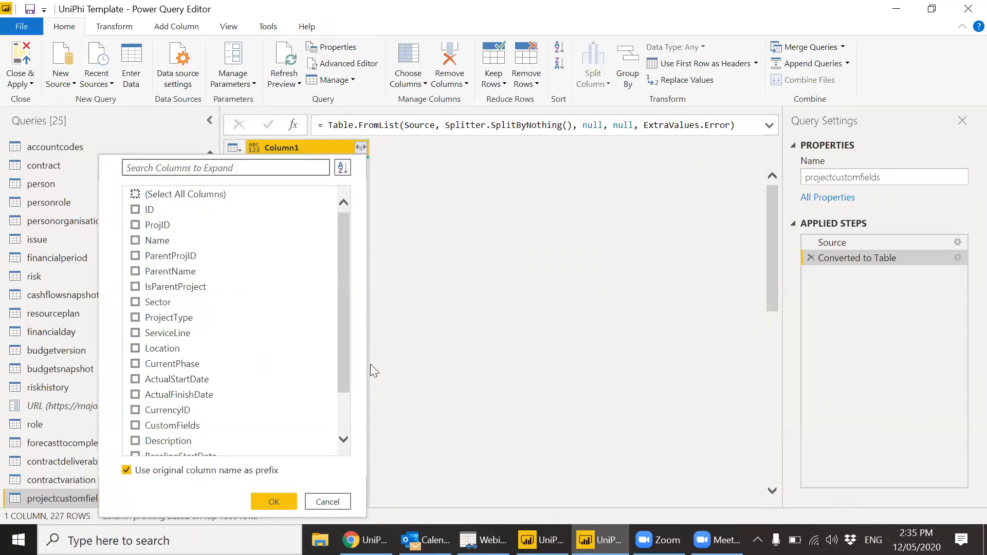
left_click_drag(347, 359, 347, 418)
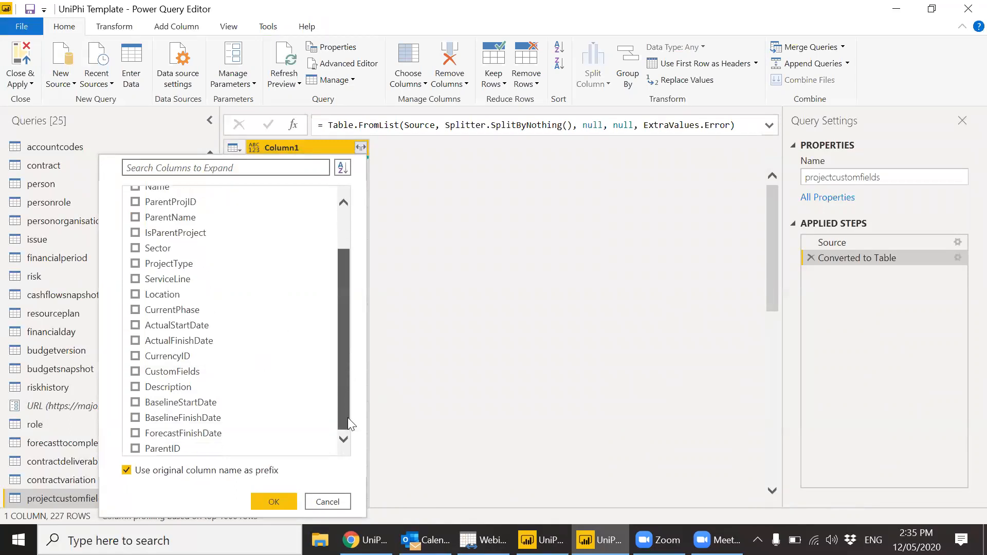
left_click(135, 371)
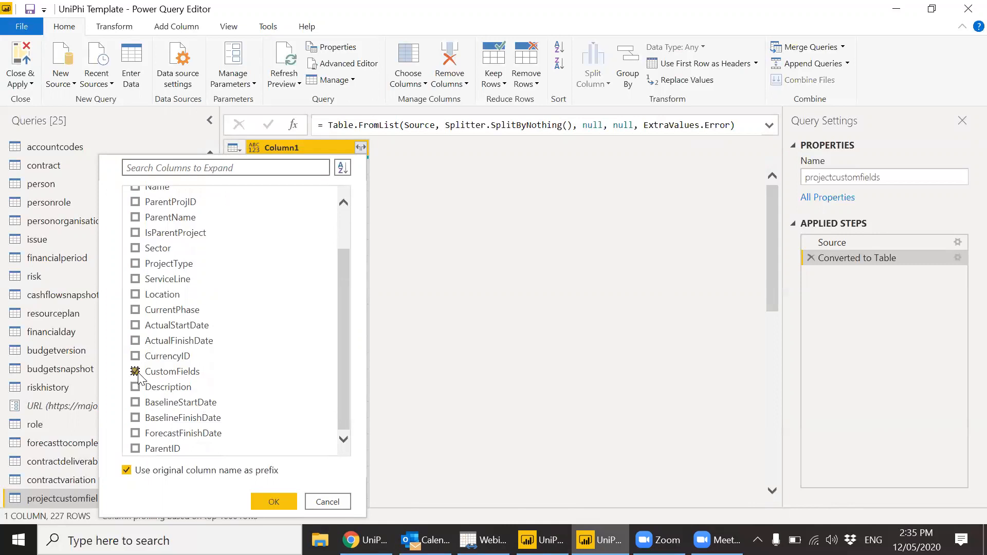
left_click_drag(341, 302, 339, 266)
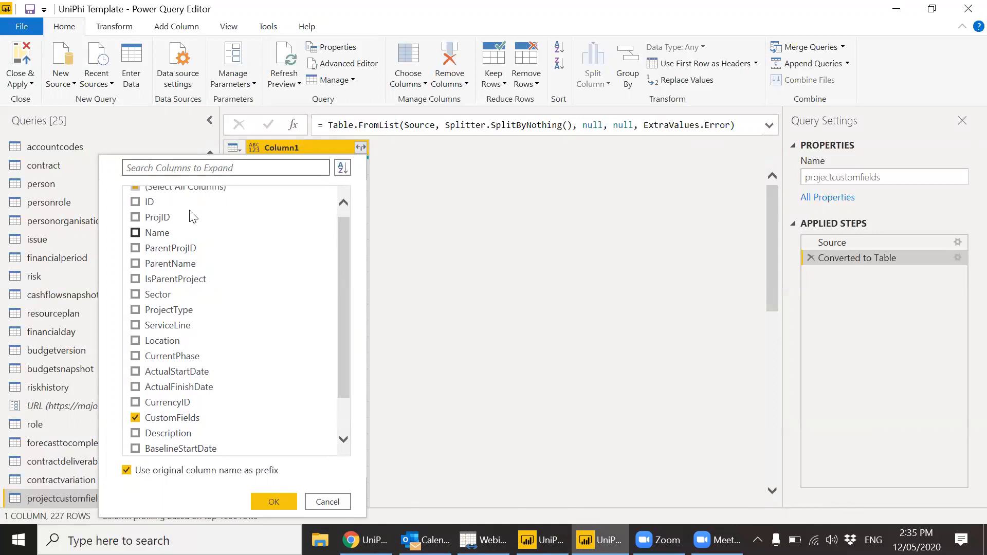
left_click(136, 202)
left_click(126, 469)
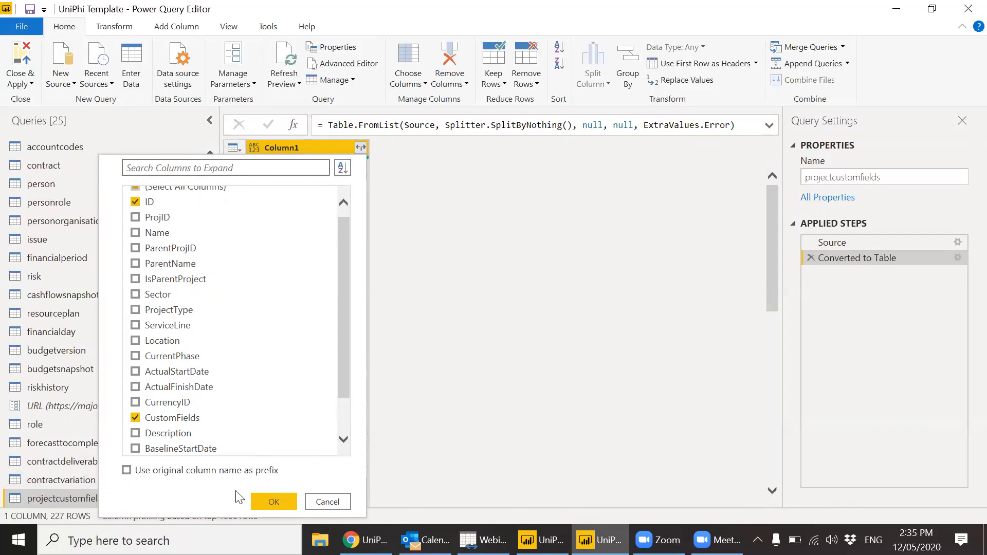
left_click(271, 501)
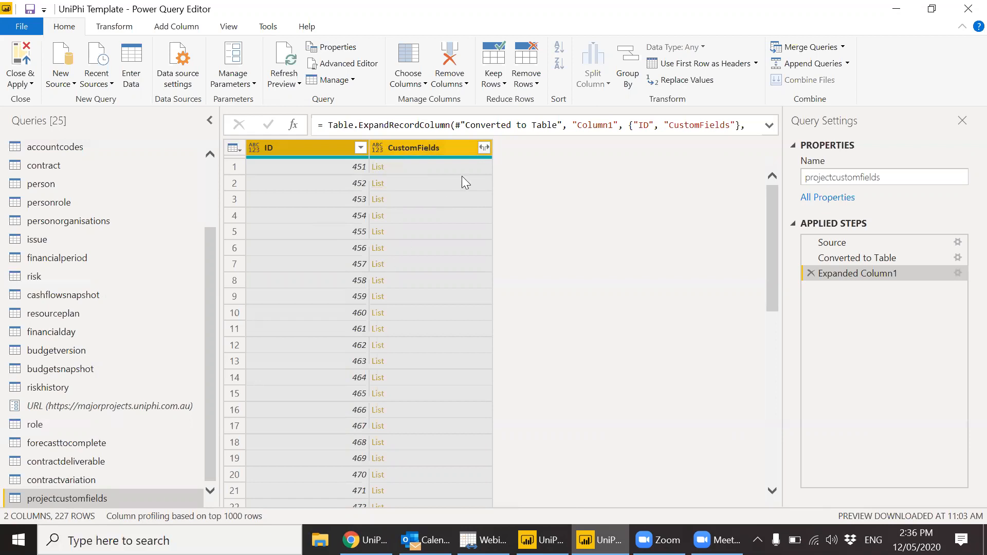
Step: Expand the CustomFields lists to new rows (860 rows) and view their Name and Value fields
left_click(483, 148)
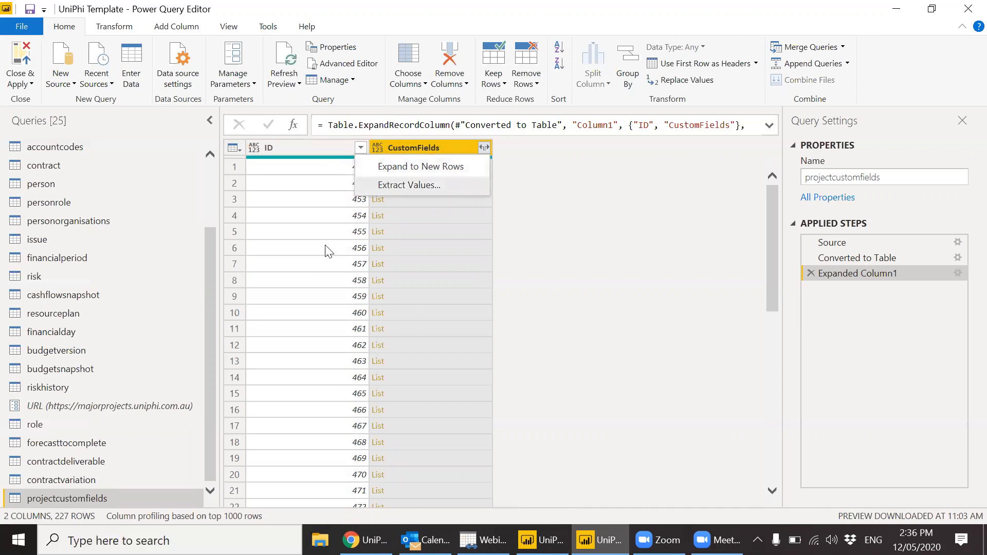
left_click(424, 167)
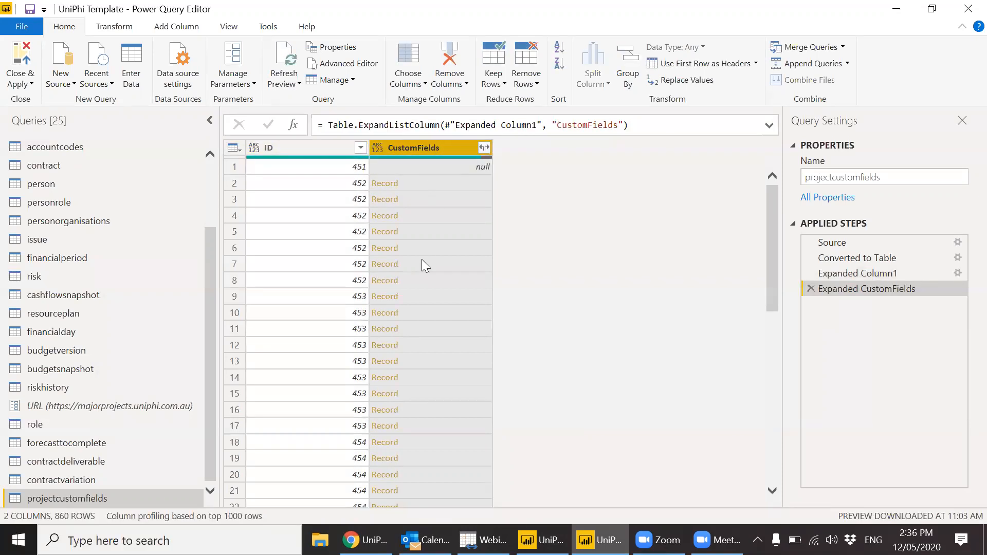
left_click(484, 148)
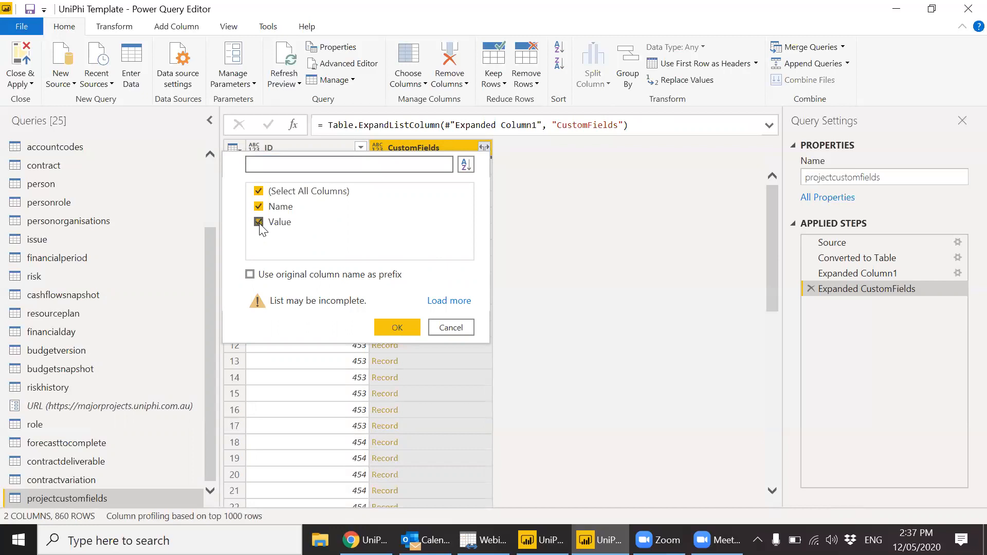
Step: Expand CustomFields into prefixed Name and Value columns and filter out null CustomFields.Name rows
left_click(250, 275)
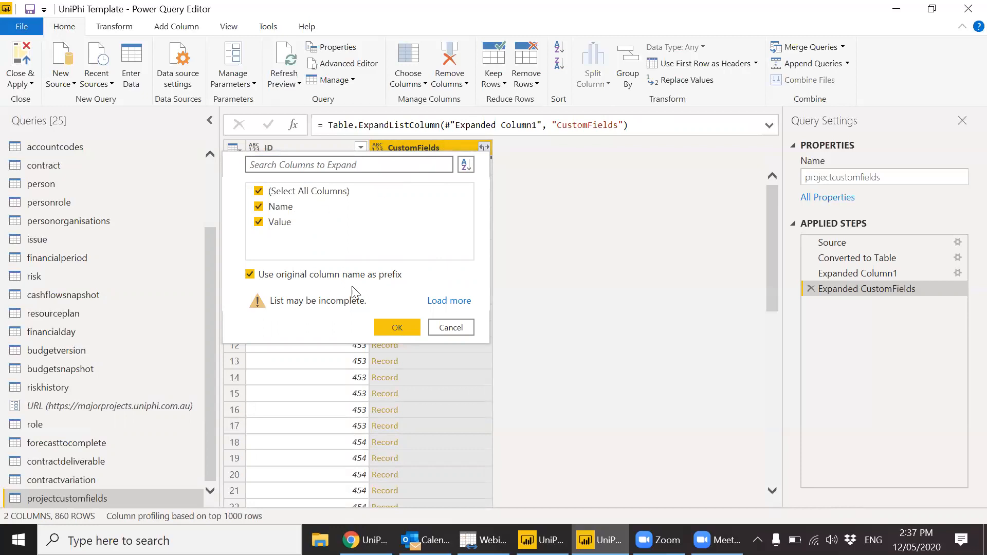
left_click(389, 323)
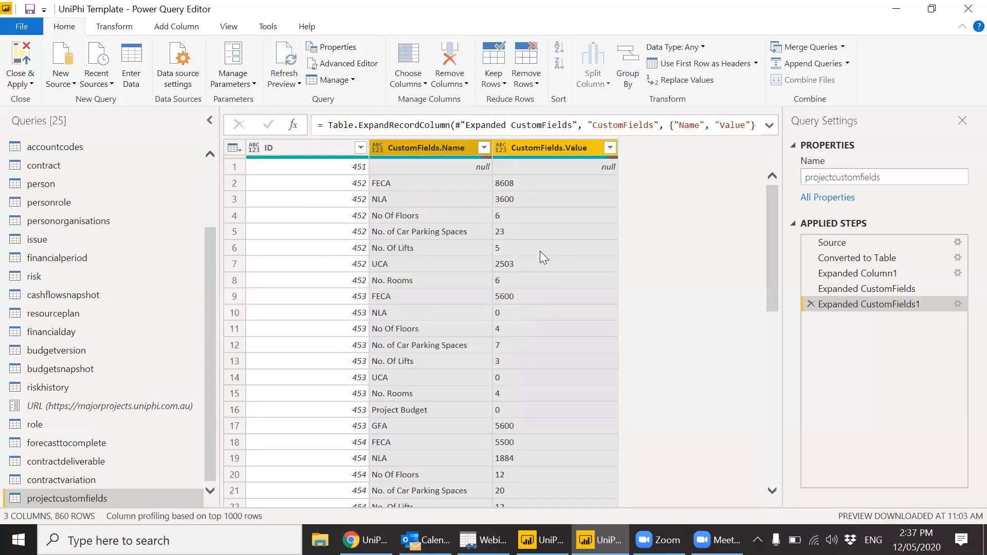
left_click(483, 148)
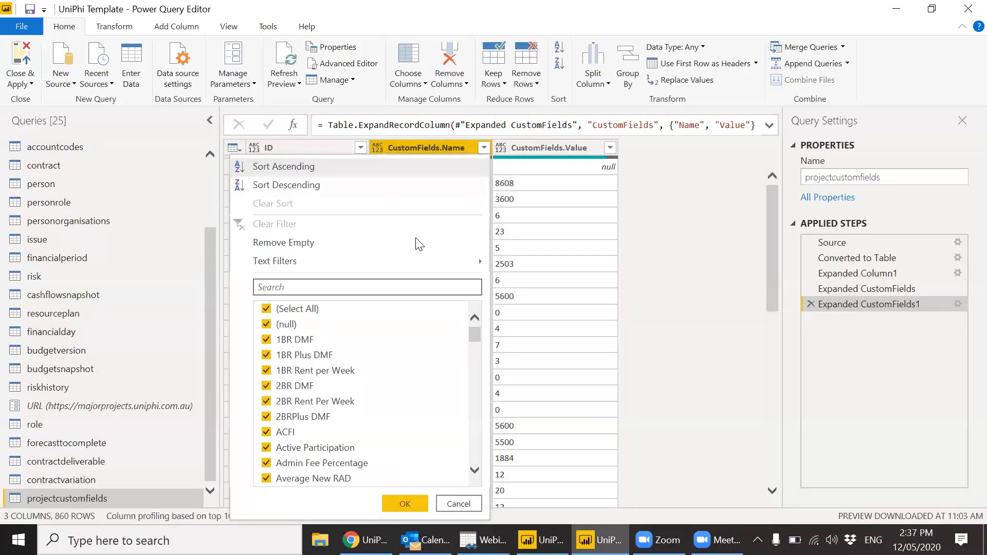
mouse_move(412, 266)
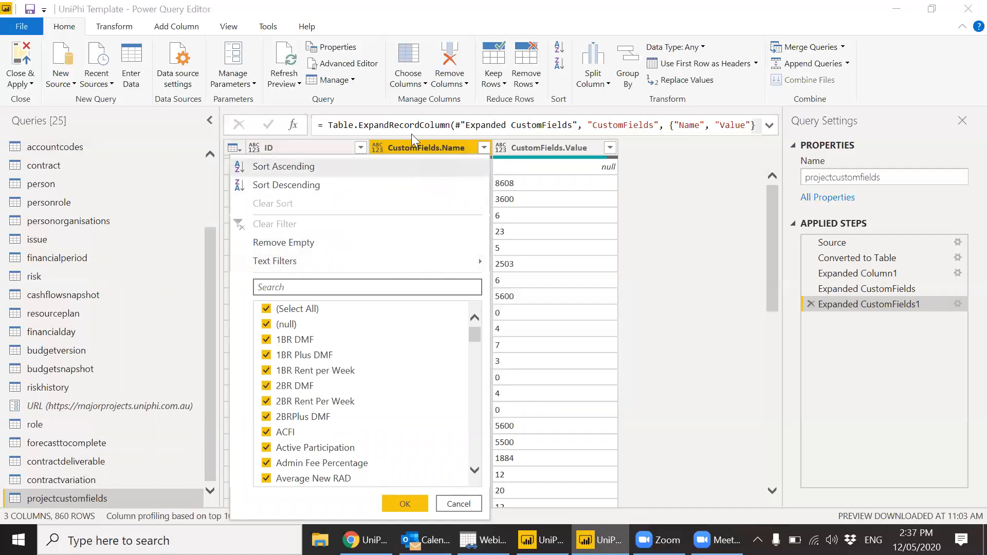
left_click(266, 324)
left_click(386, 497)
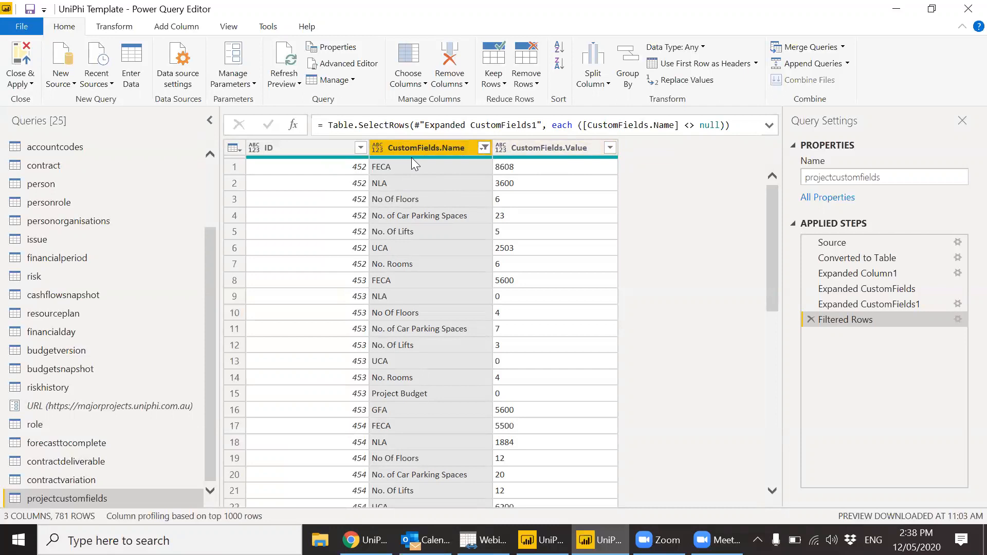
Step: Pivot CustomFields.Name using CustomFields.Value with Don't Aggregate, creating columns like FECA and NLA
left_click(114, 26)
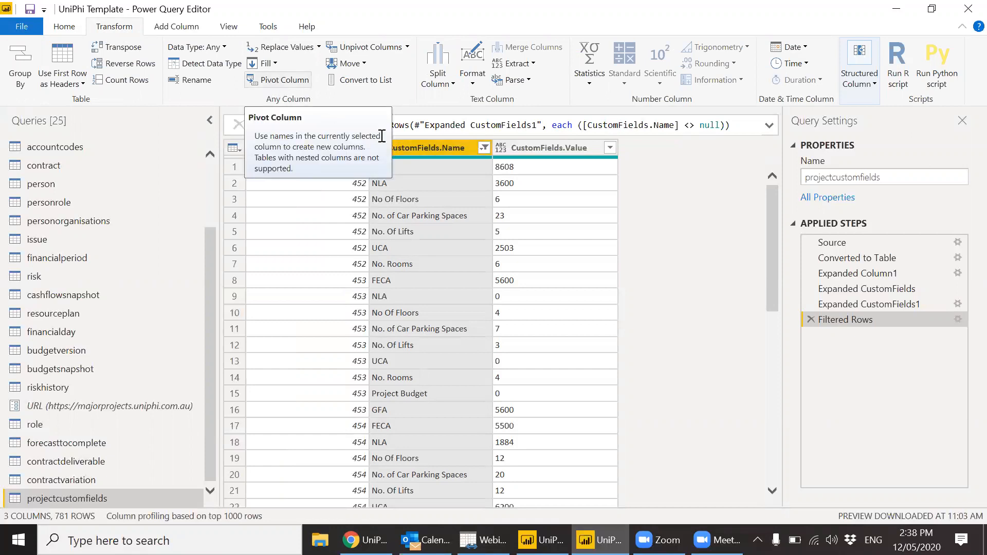
left_click(285, 85)
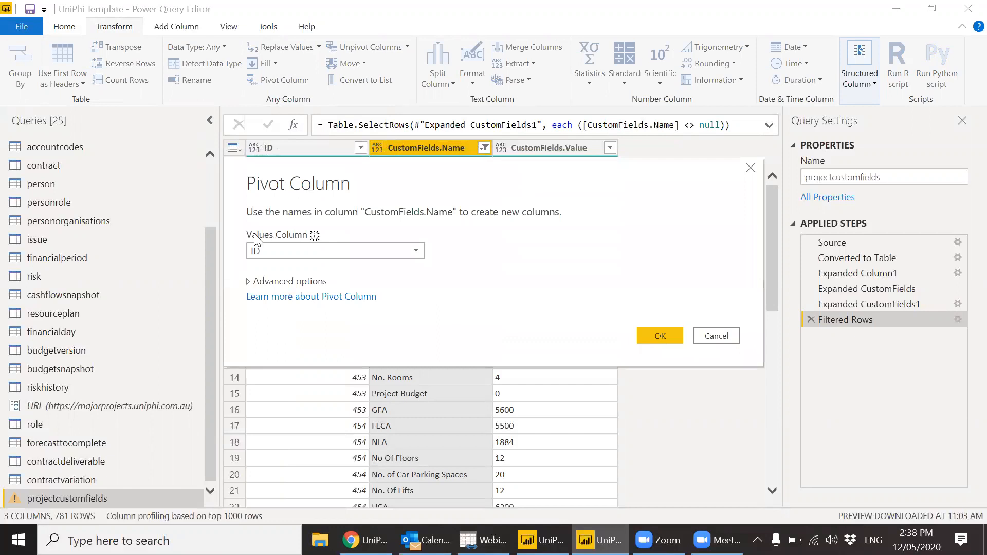
left_click(303, 250)
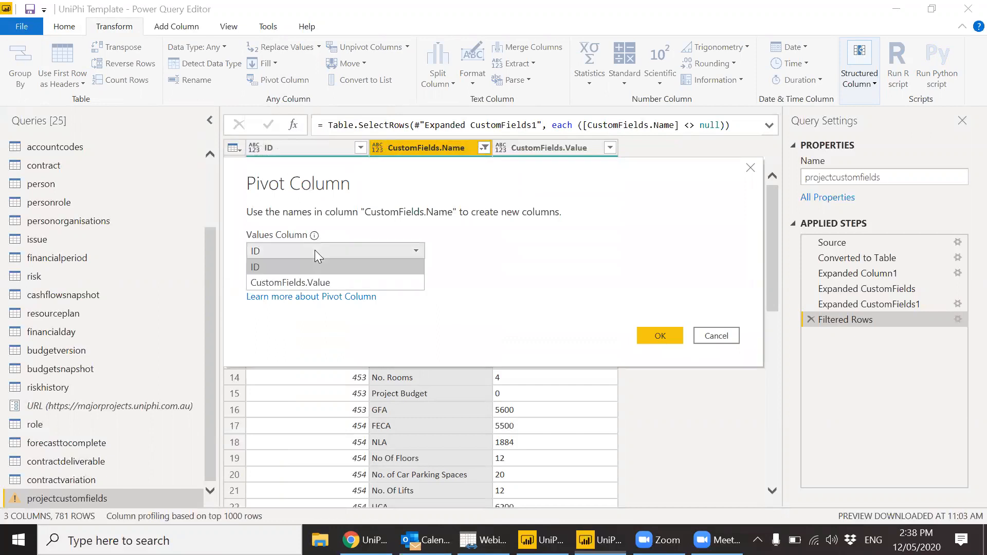
left_click(306, 283)
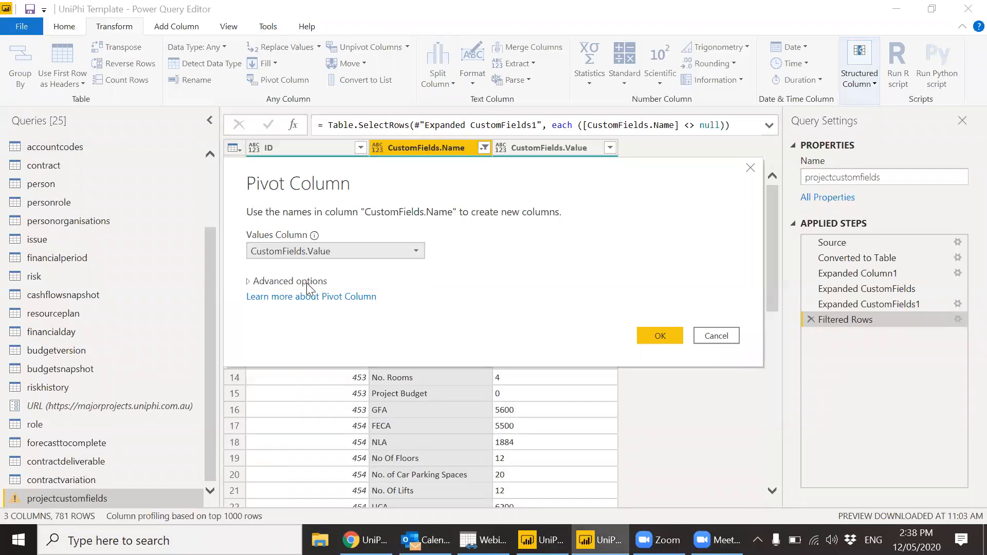
left_click(250, 281)
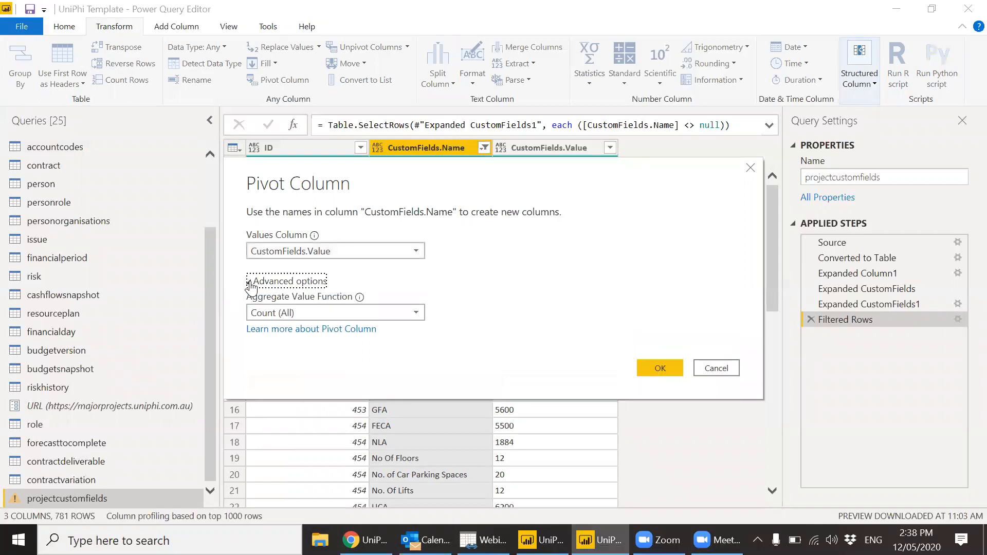
left_click(361, 310)
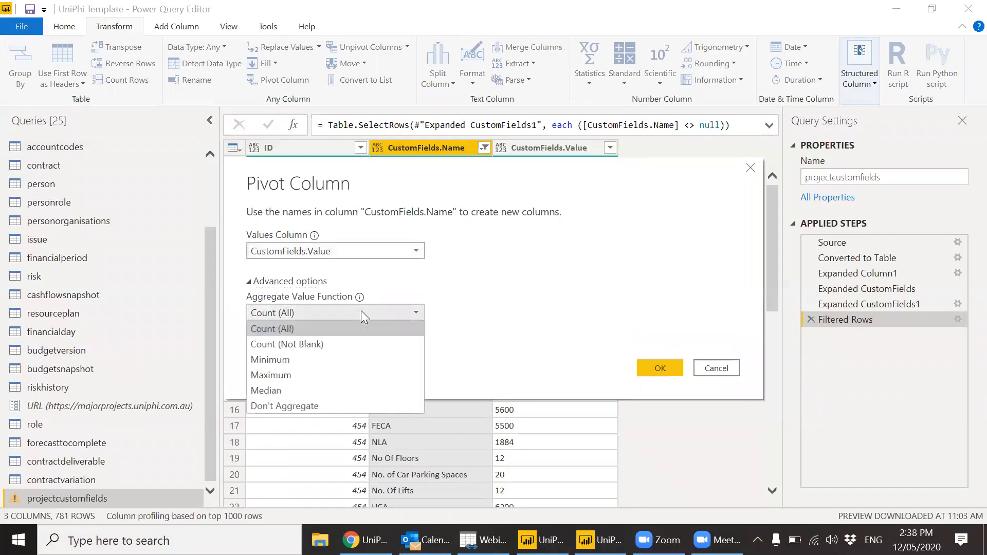
left_click(338, 405)
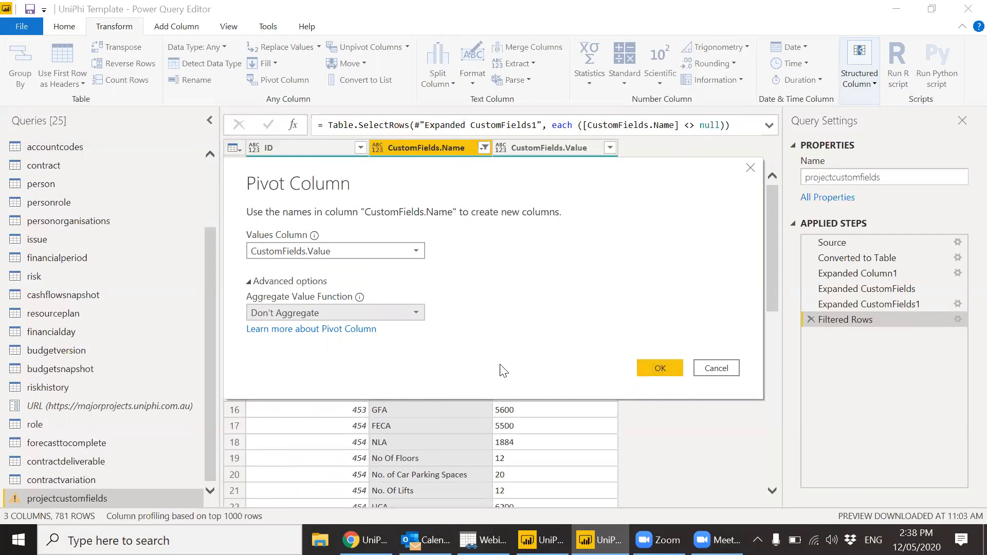
left_click(658, 367)
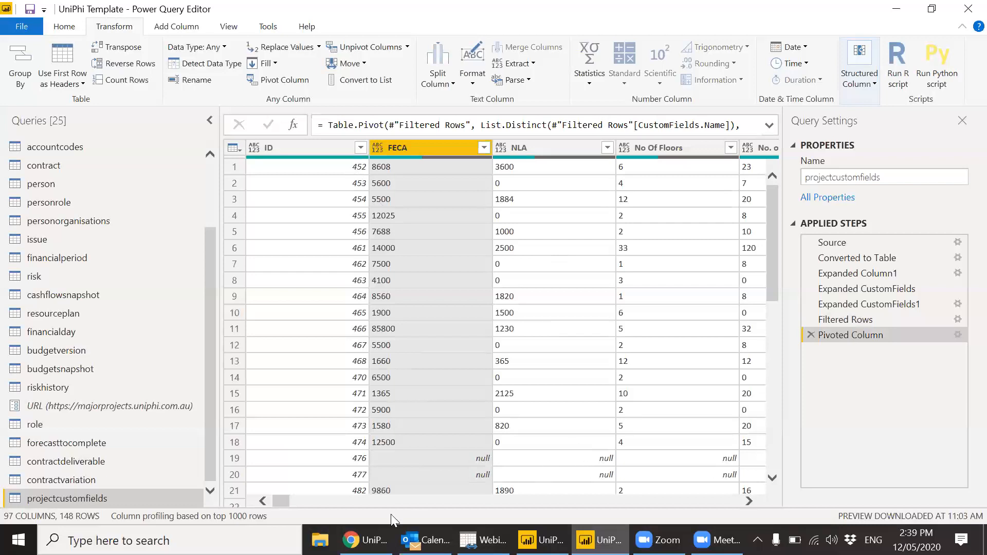
mouse_move(286, 499)
left_mouse_down()
mouse_move(743, 477)
mouse_move(268, 493)
left_mouse_up()
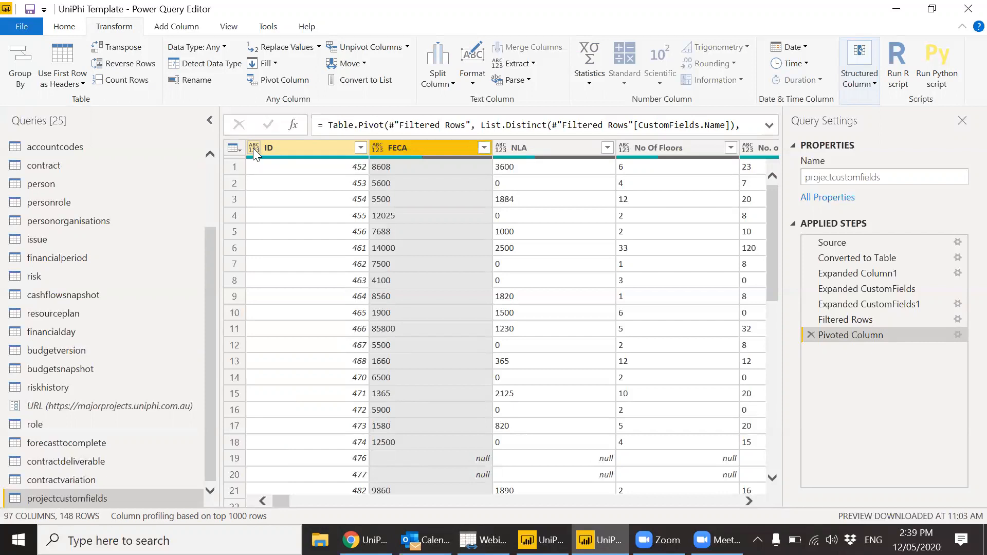
Step: Set ID to Whole Number and FECA and NLA to Decimal Number
left_click(251, 149)
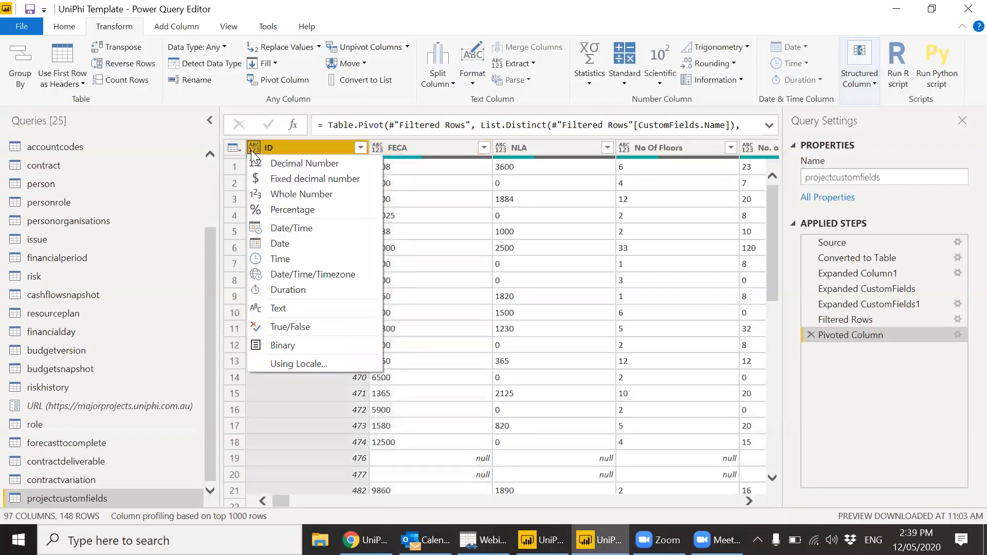
left_click(265, 196)
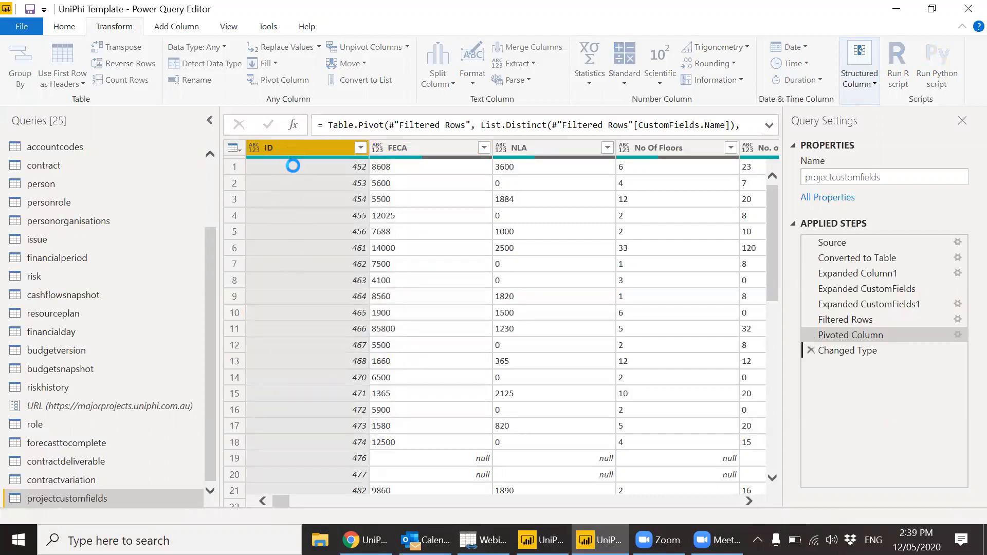
left_click(377, 149)
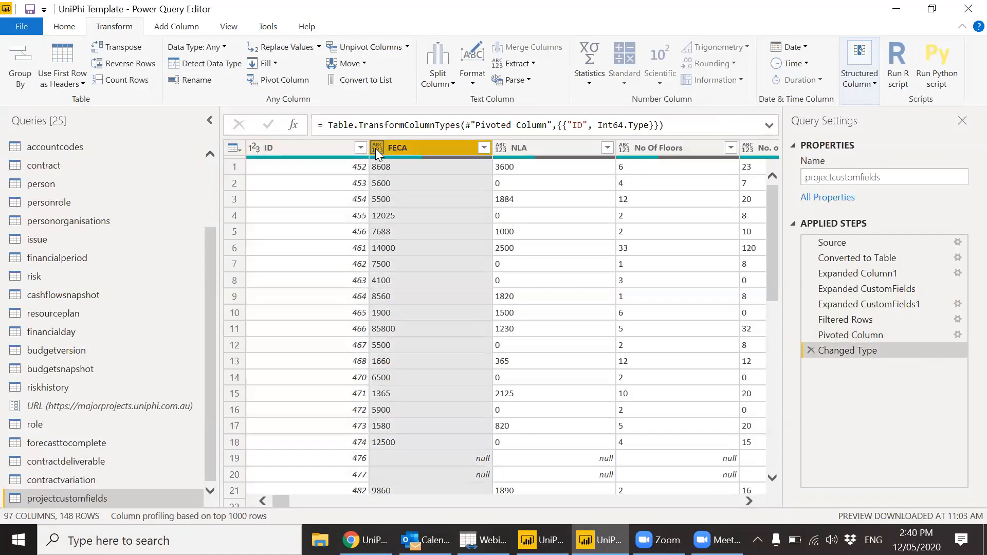
left_click(376, 148)
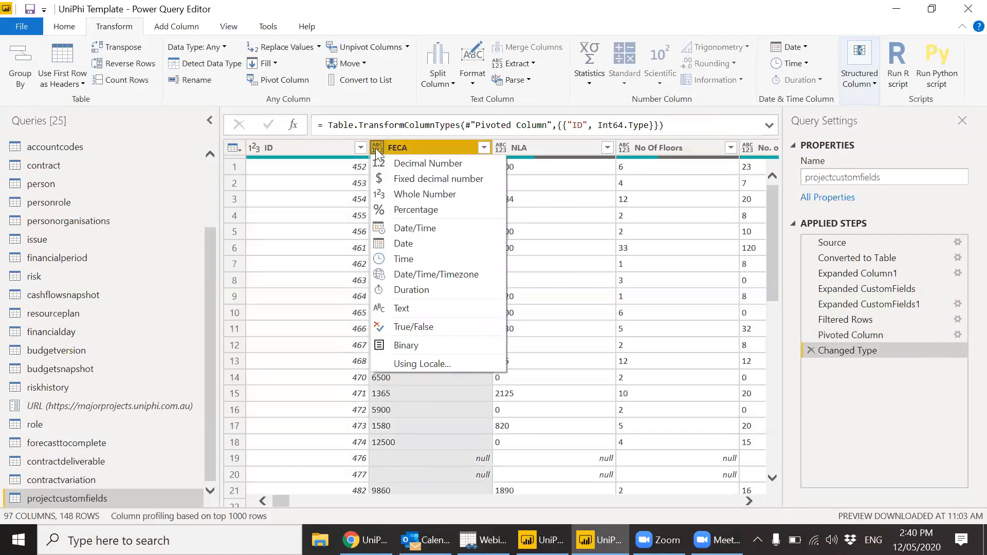
left_click(400, 164)
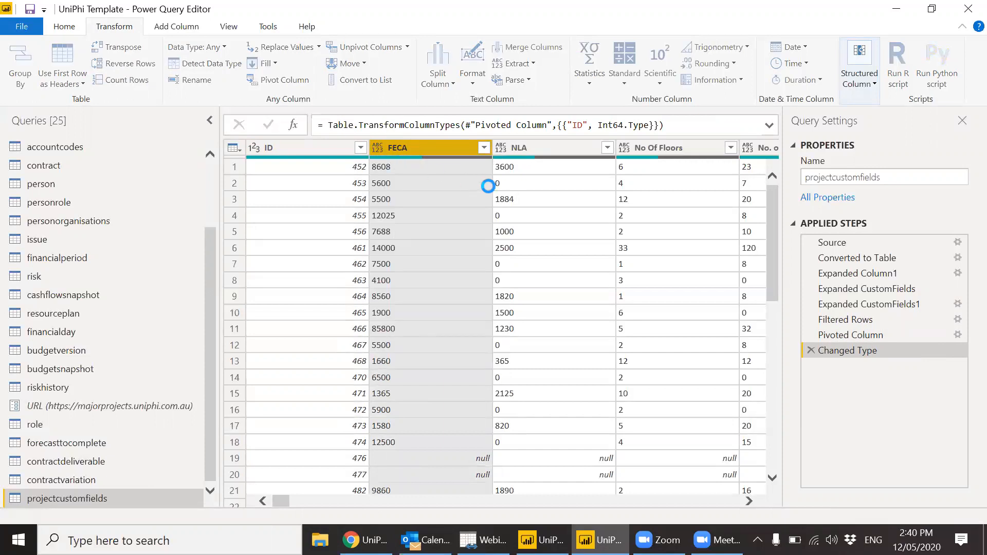
left_click(498, 149)
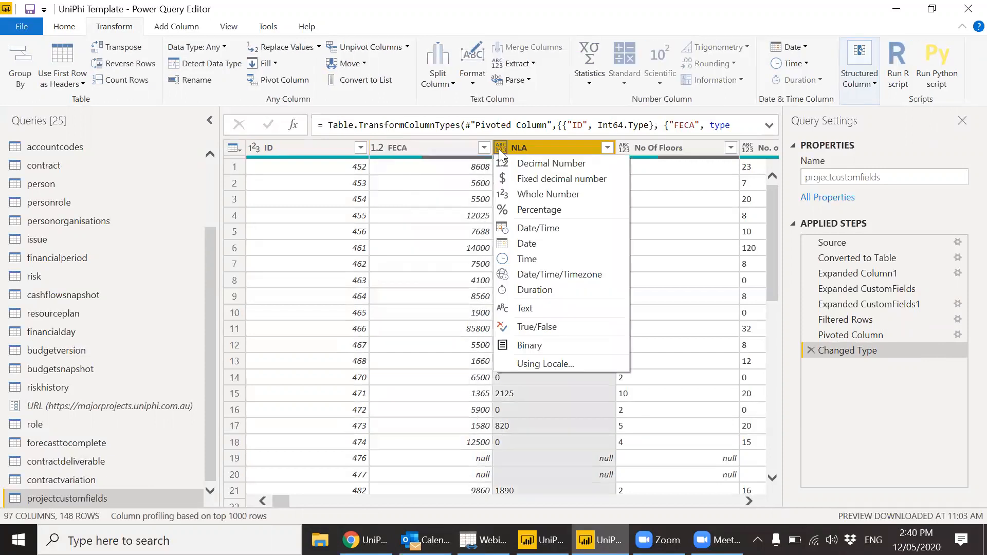
left_click(506, 165)
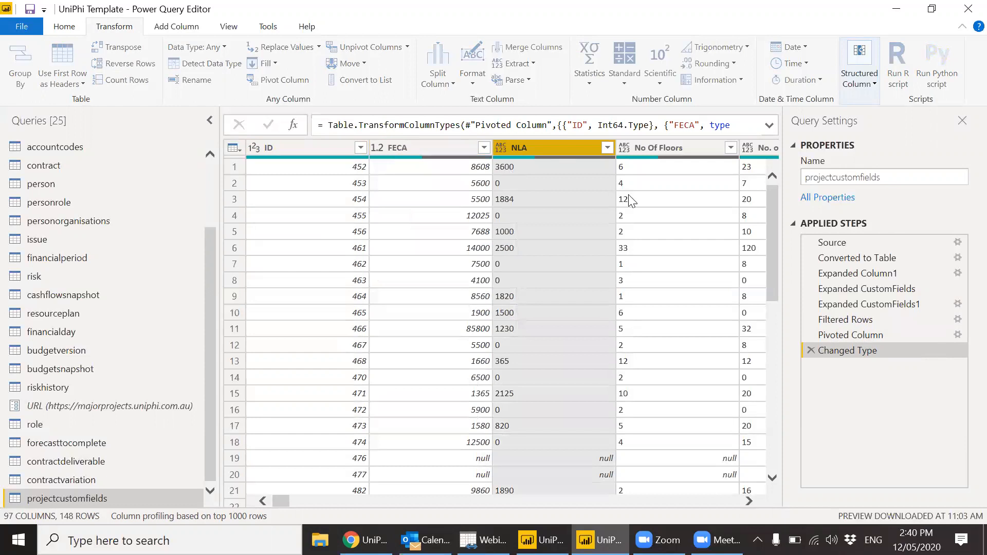
Step: Scroll across the pivoted columns and inspect Campaign Visitors' type, leaving it unchanged
scroll(671, 504, "right", 5)
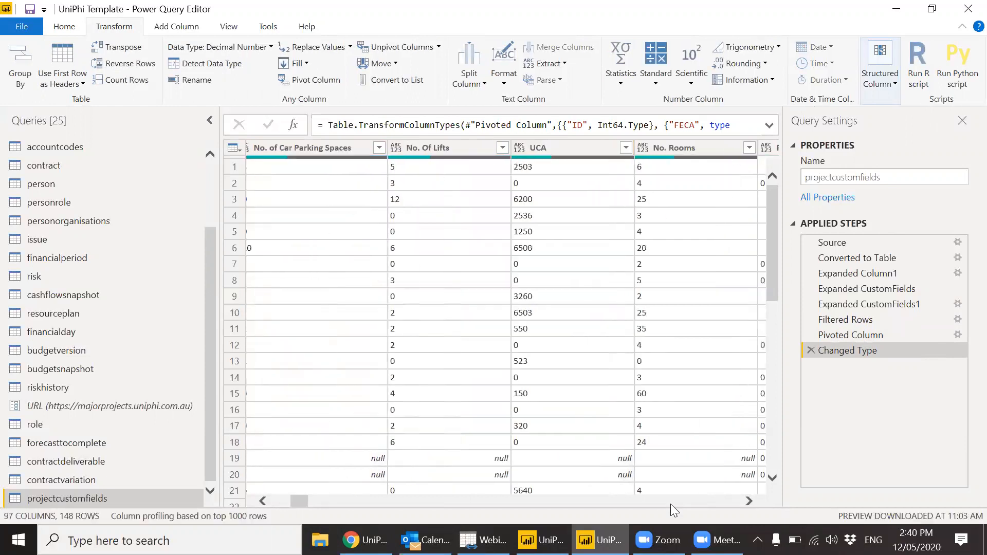
scroll(670, 504, "right", 4)
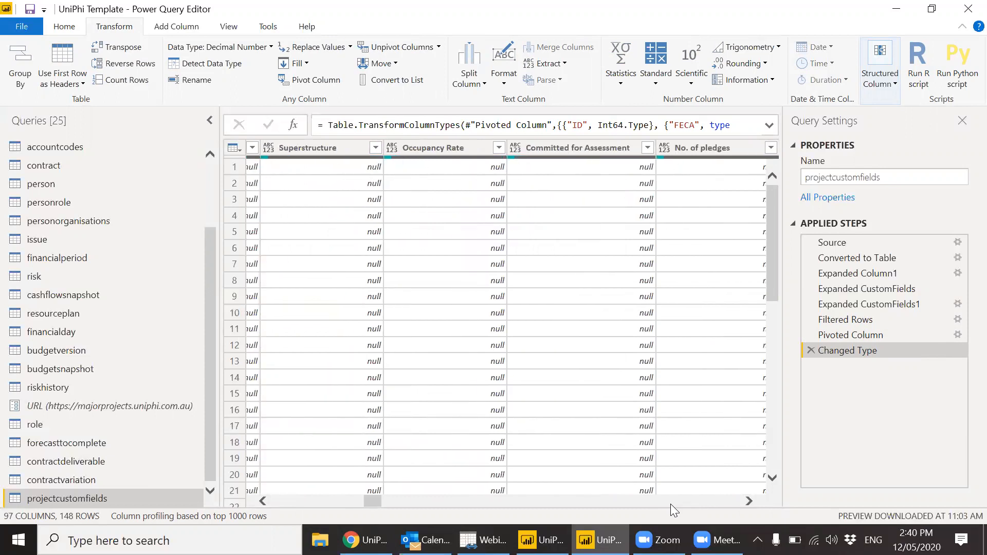
scroll(671, 503, "right", 2)
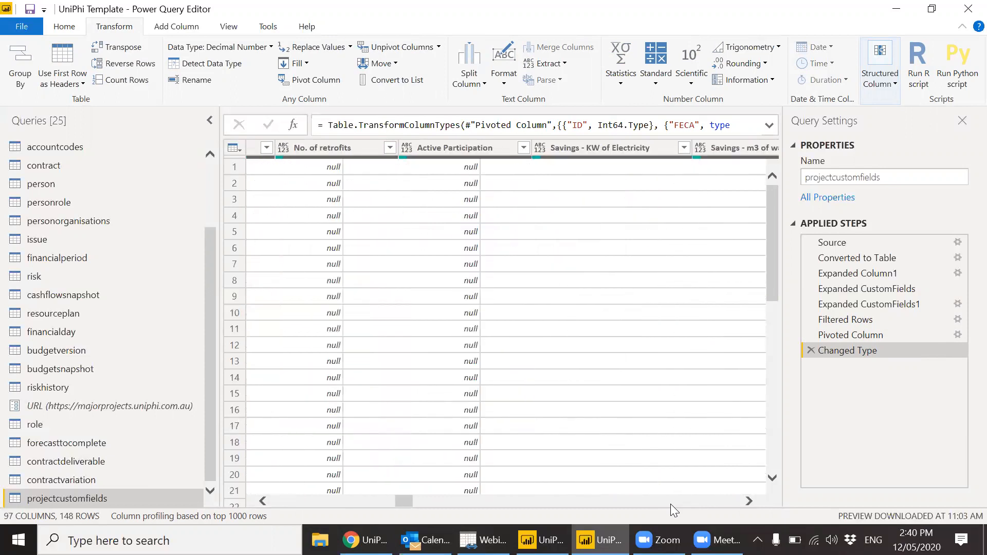
scroll(670, 504, "right", 1)
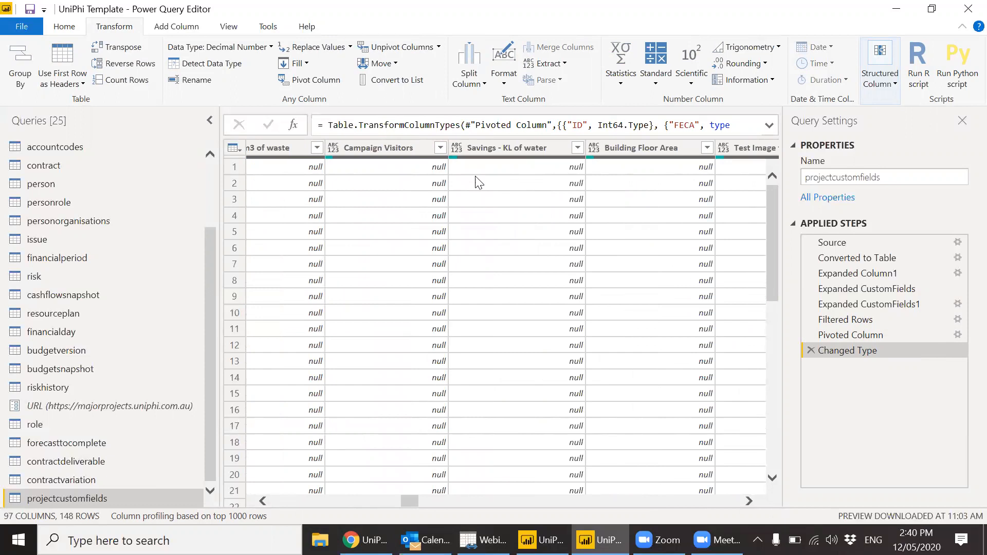
left_click(334, 147)
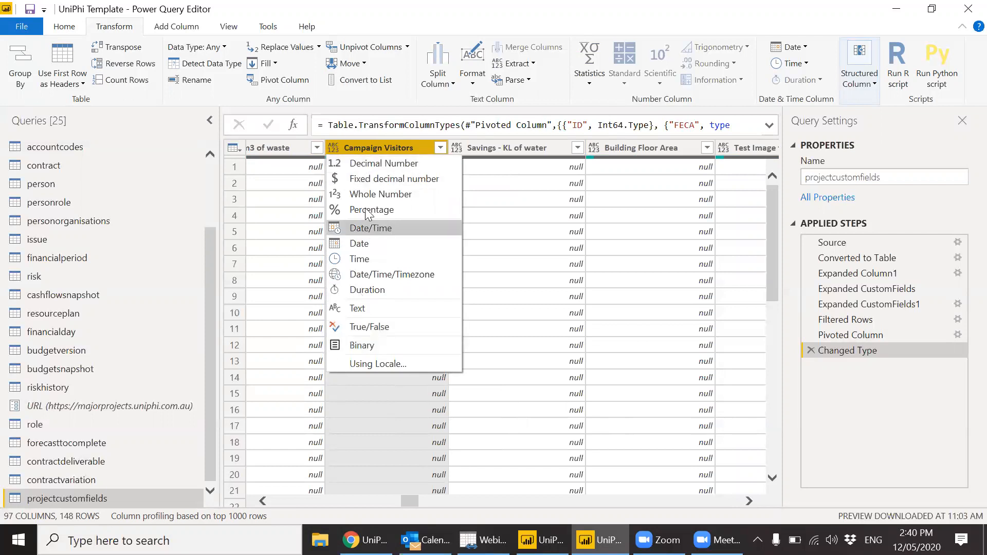
left_click(380, 147)
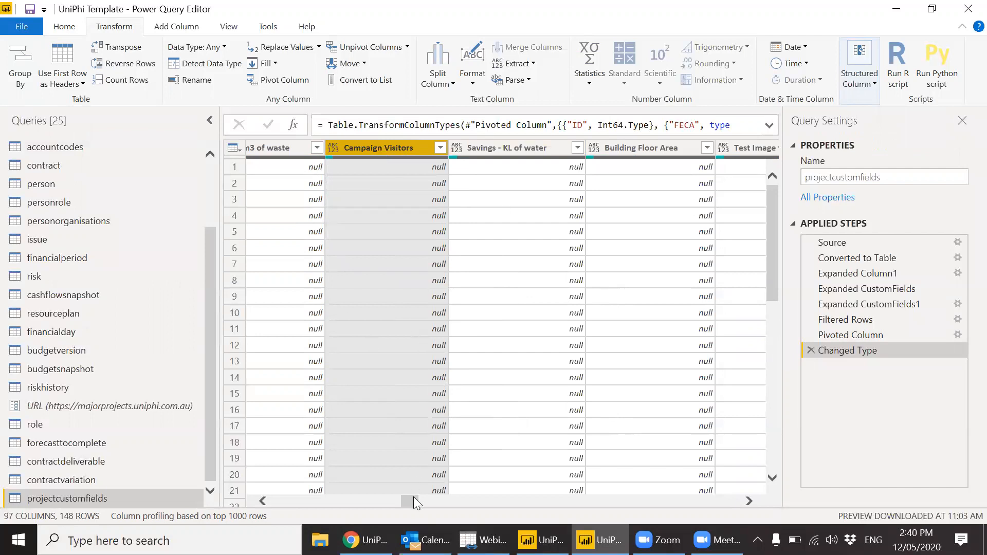
left_click_drag(413, 496, 264, 502)
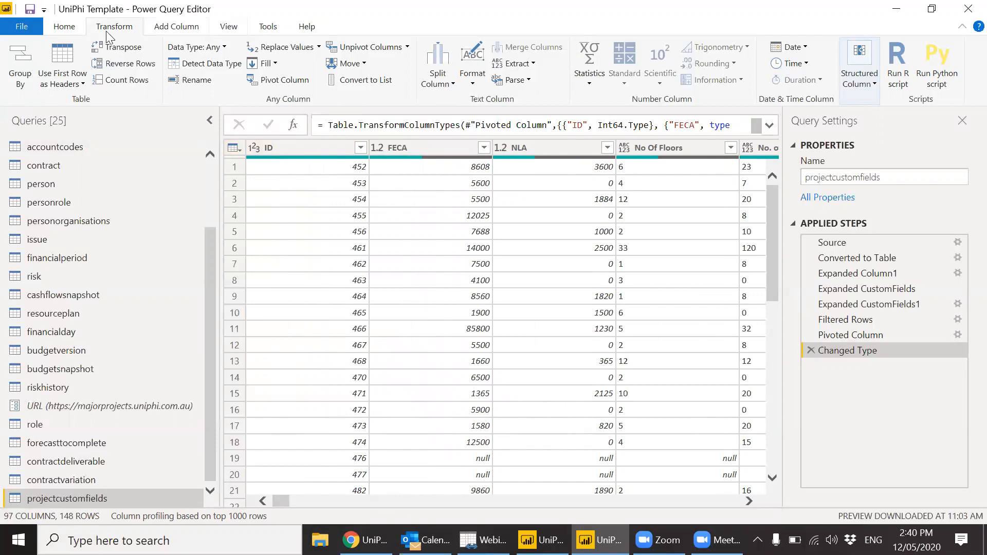
Step: Close the query editor and apply the projectcustomfields query changes to the report
left_click(66, 27)
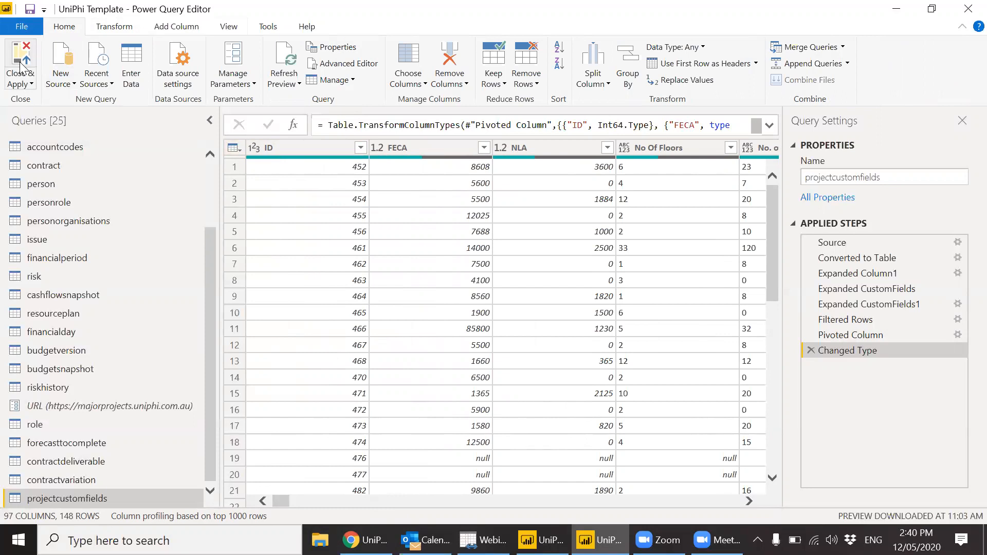
left_click(19, 62)
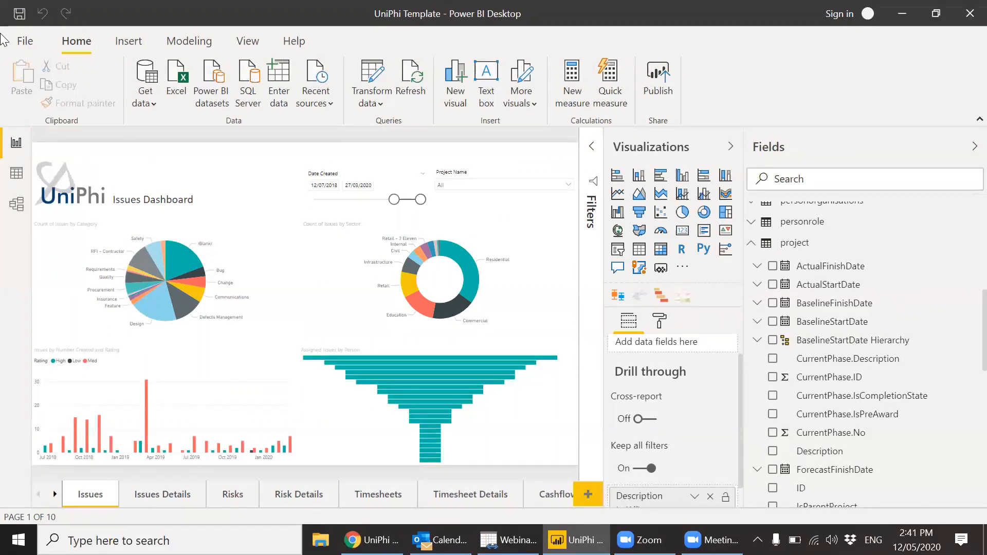
Step: Once the query changes finish applying, bring up the Modeling commands
left_click(189, 41)
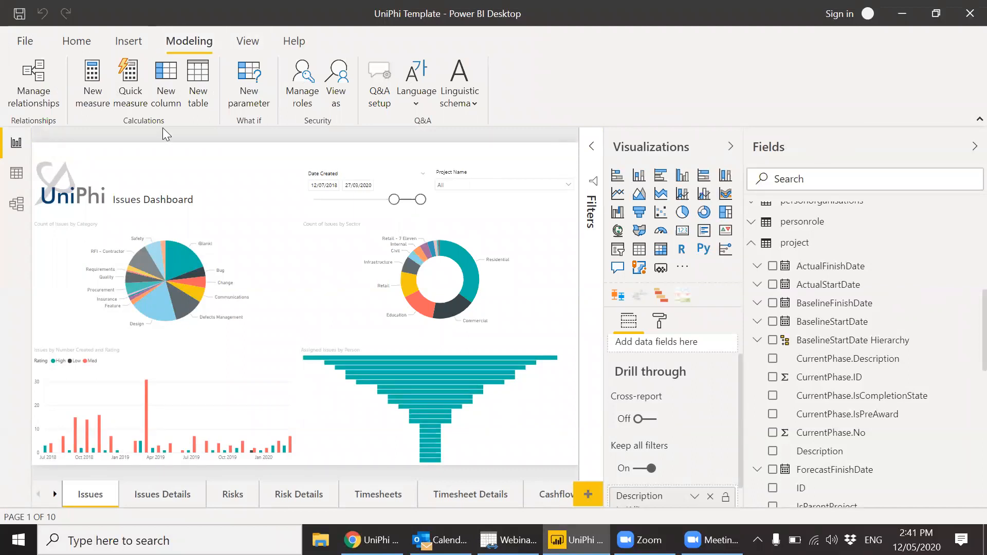
Step: Open Manage relationships and select the projectcustomfields to budgetsnapshot relationship
left_click(36, 86)
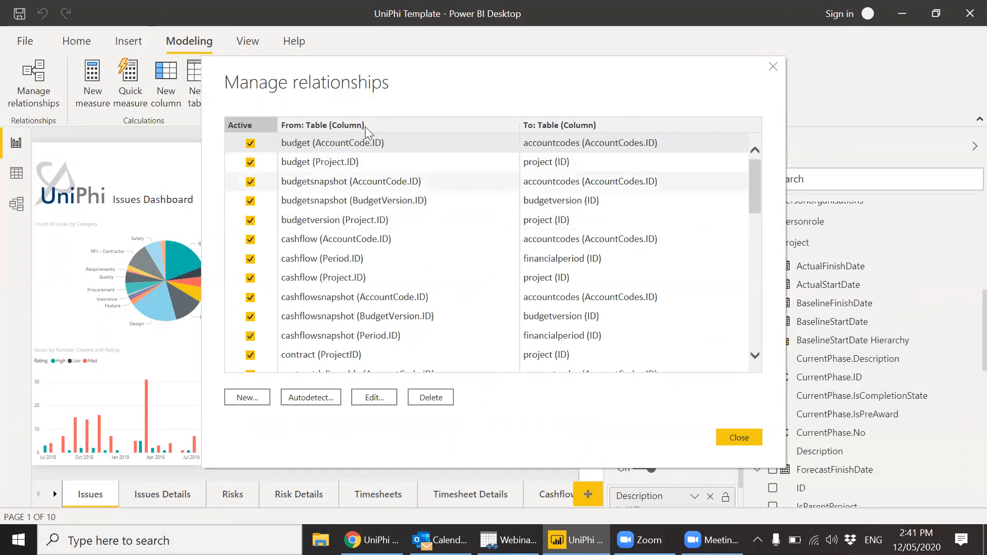
left_click_drag(754, 206, 758, 313)
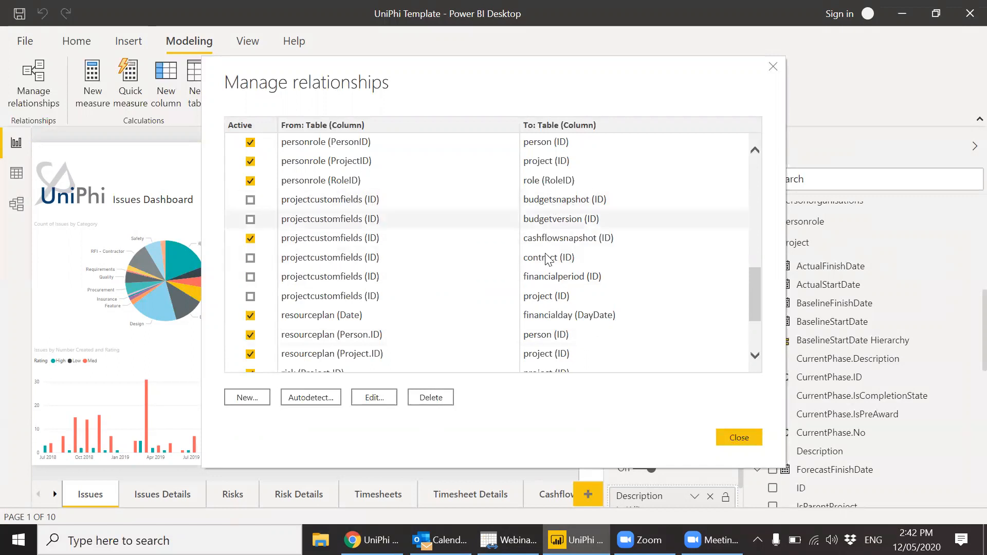
left_click(352, 206)
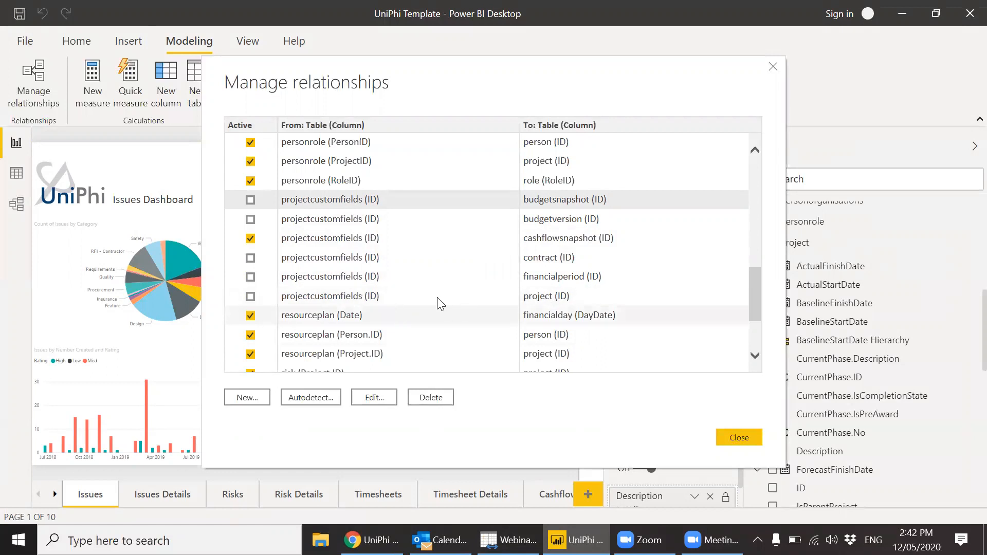
Step: Delete projectcustomfields' relationships to budgetsnapshot, budgetversion and cashflowsnapshot
left_click(431, 397)
left_click(611, 300)
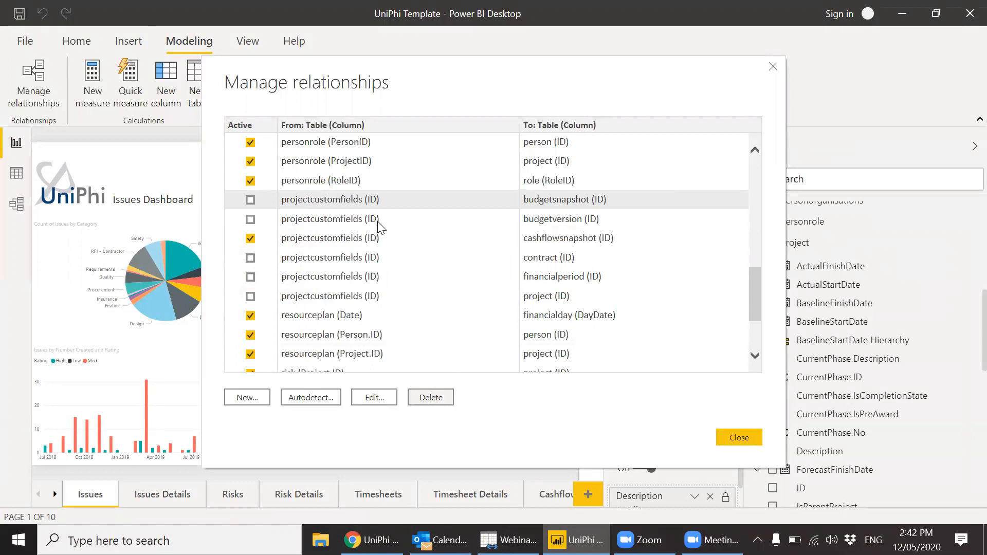
left_click(430, 397)
left_click(638, 301)
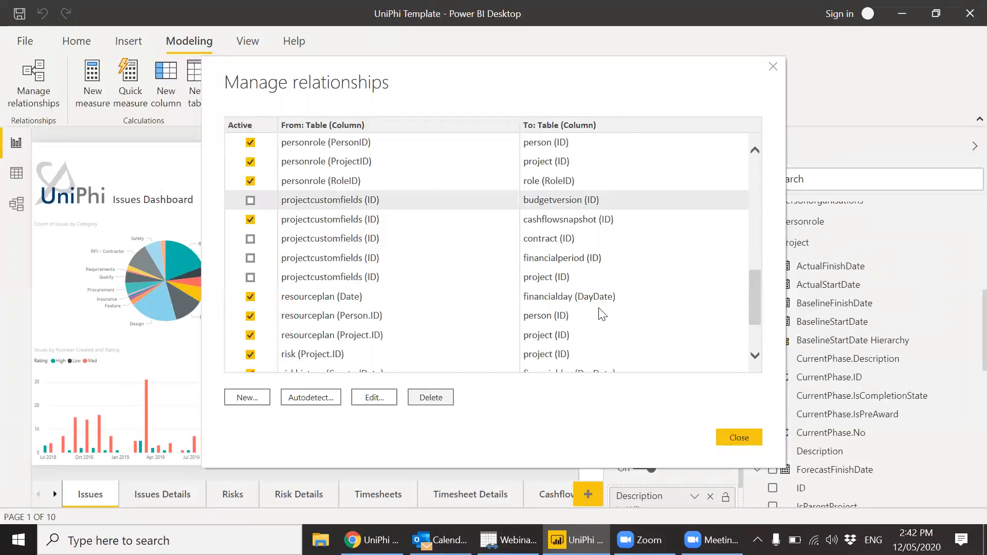
left_click(442, 401)
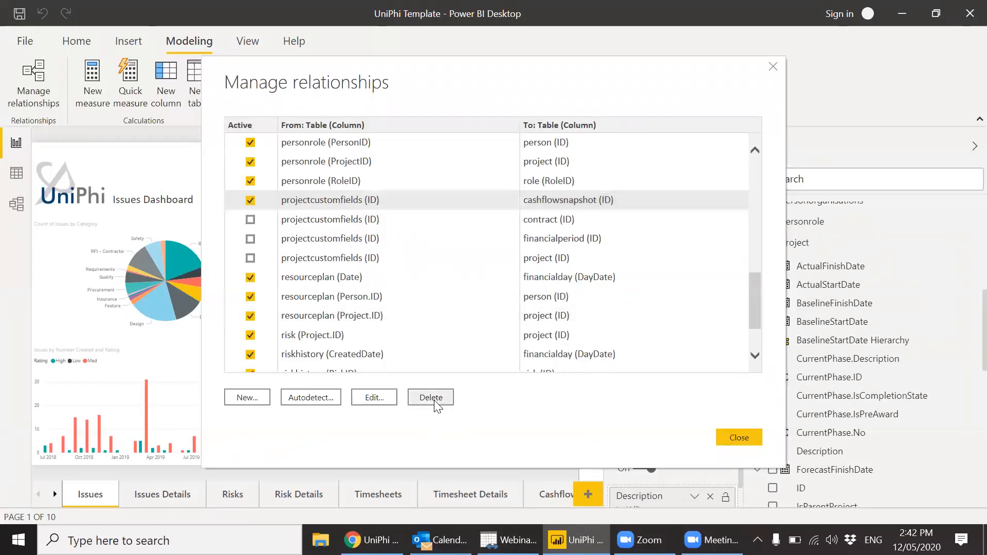
left_click(624, 302)
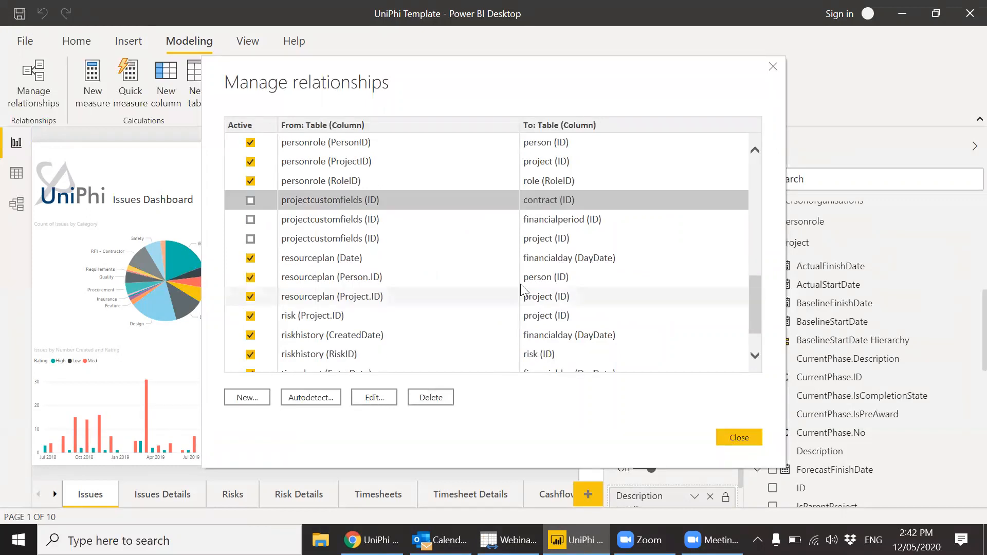
Step: Delete the contract and financialperiod relationships, then make the project (ID) link active
left_click(433, 406)
left_click(632, 299)
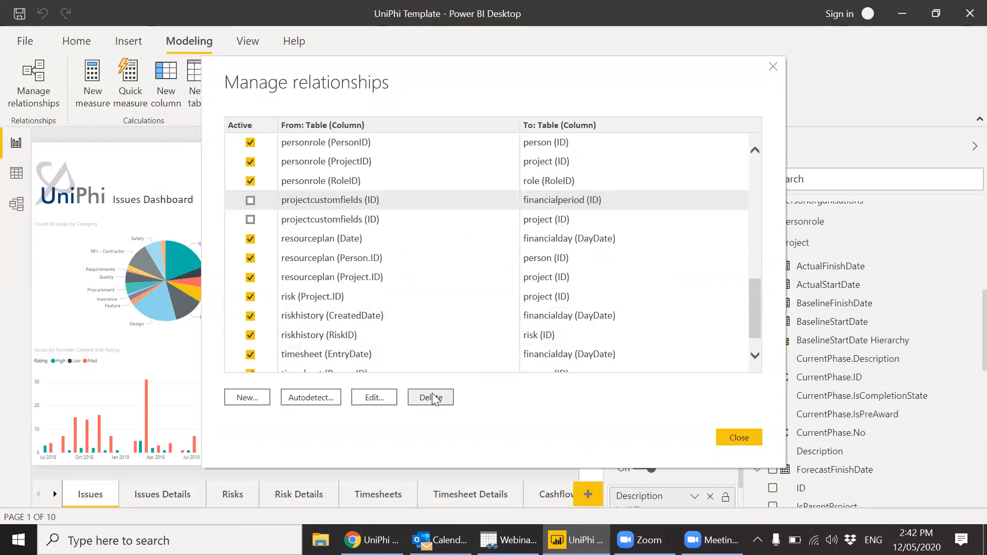
left_click(434, 399)
left_click(609, 302)
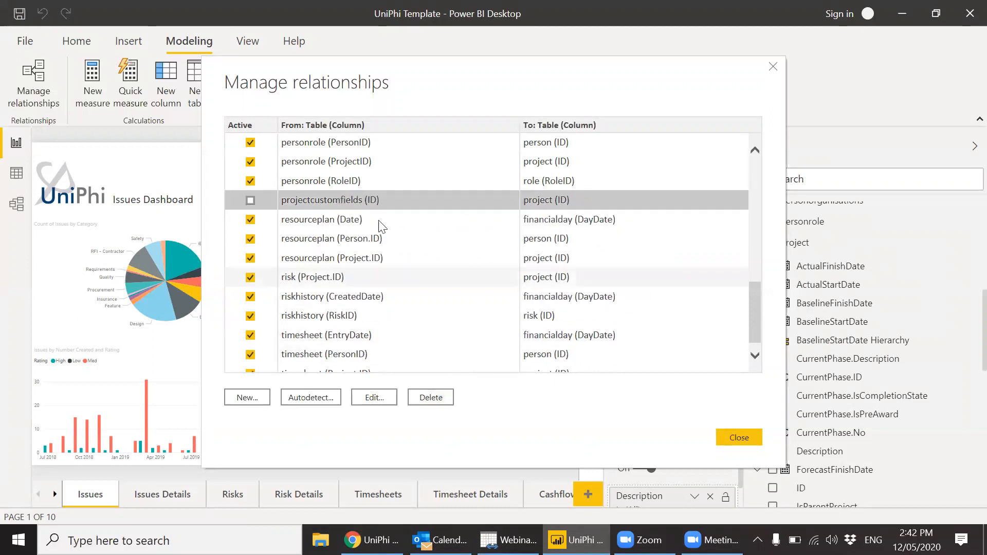
left_click(251, 200)
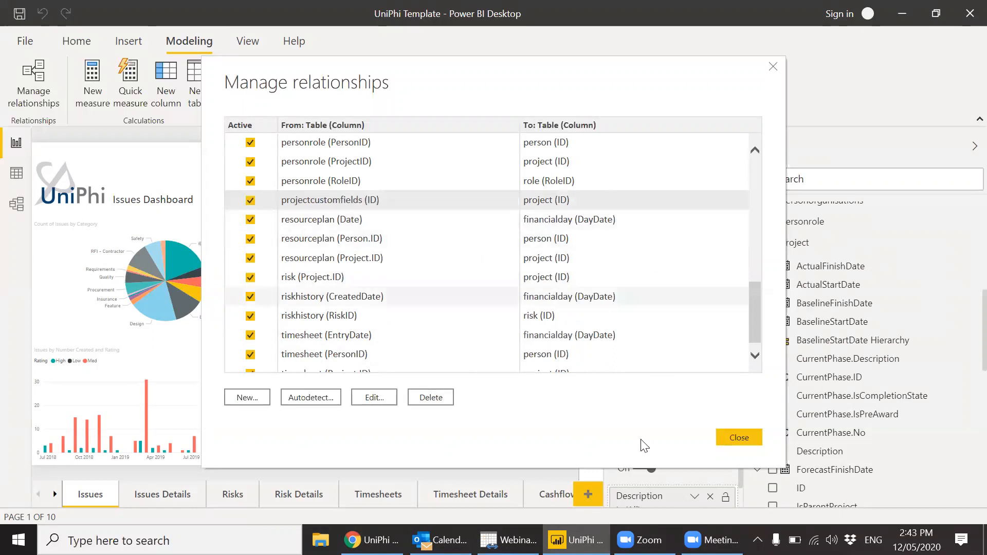
left_click(748, 435)
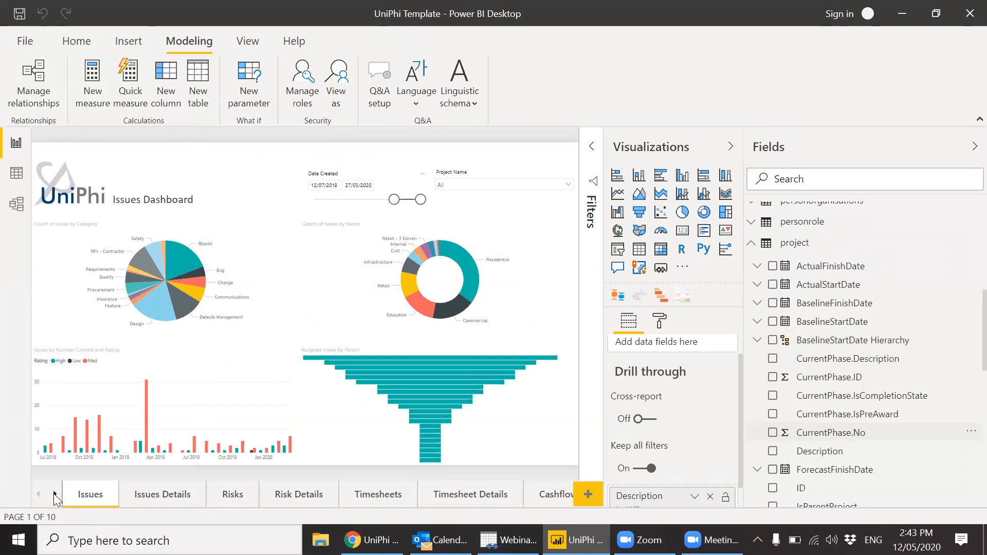
Step: Add a new blank Page 1 at the end of the report's page tabs
left_click(585, 493)
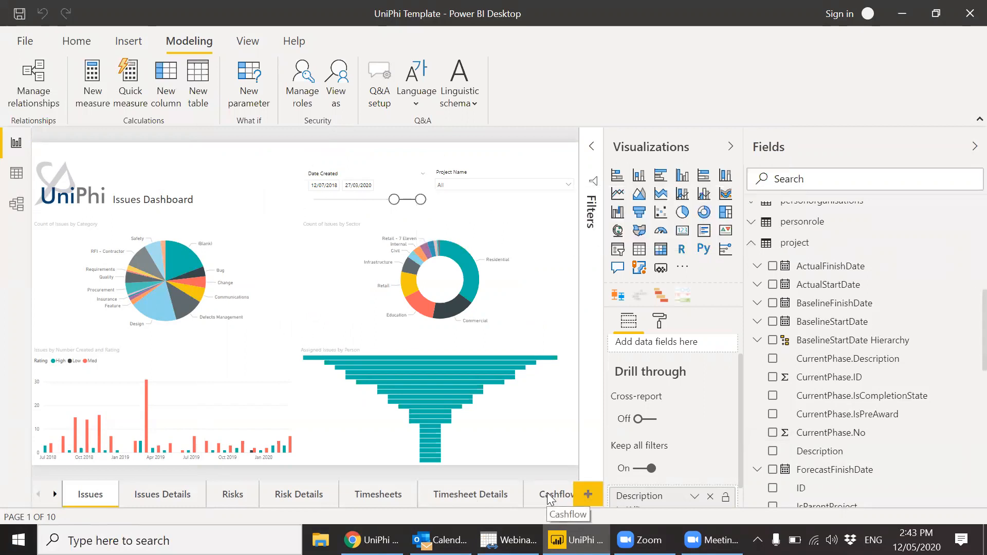
left_click(594, 493)
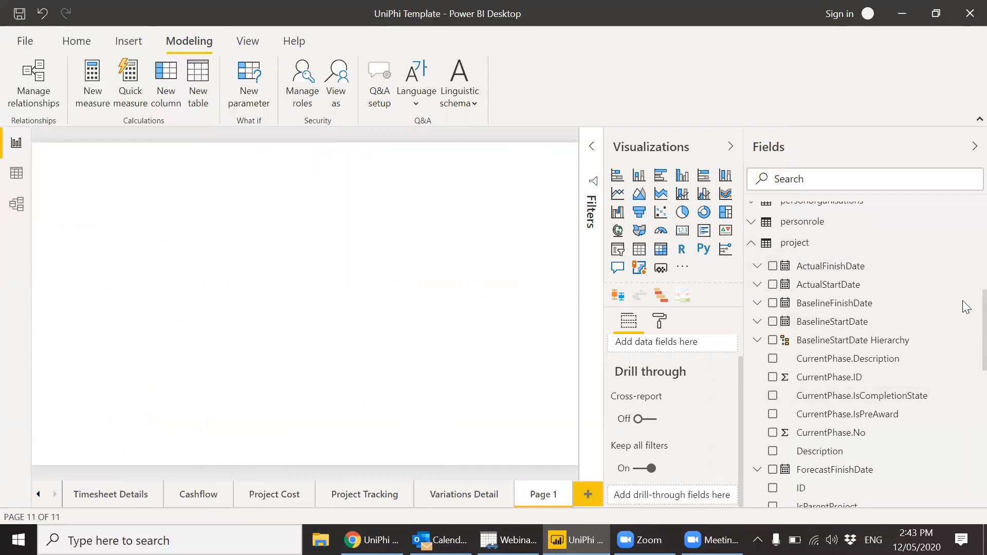
scroll(966, 310, "down", 5)
scroll(964, 357, "up", 3)
scroll(966, 325, "up", 4)
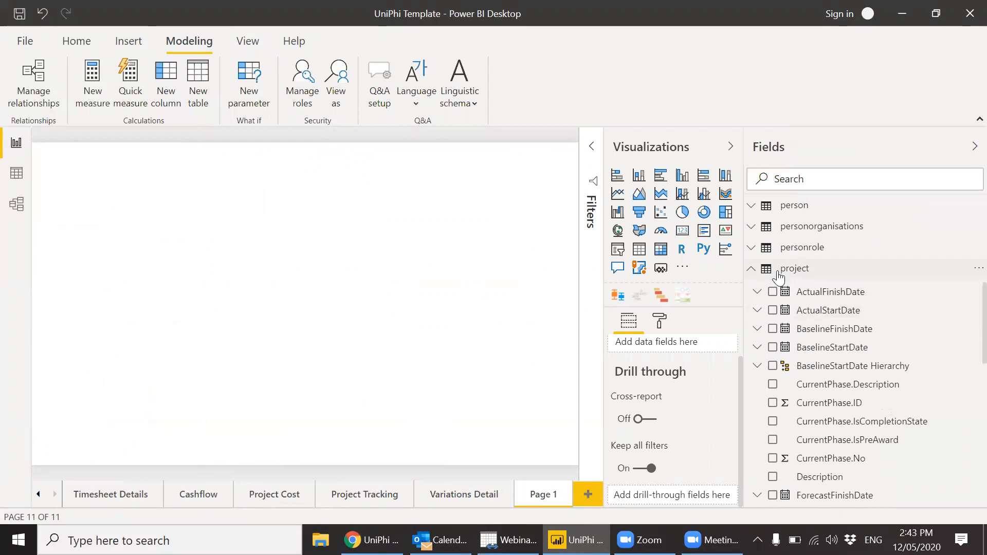
scroll(963, 308, "down", 5)
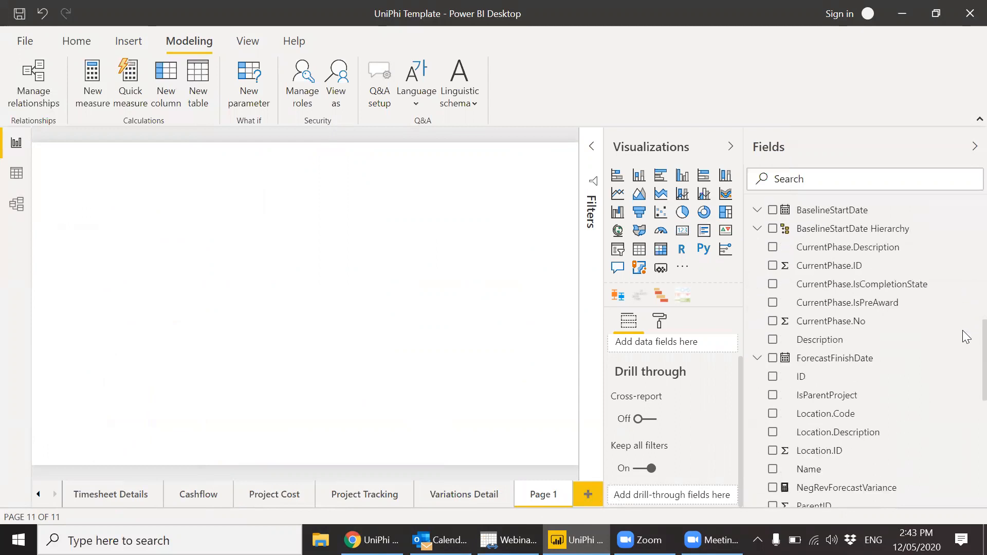
Step: Build a table of project Name with projectcustomfields FECA, widened to show the FECA column
left_click(773, 466)
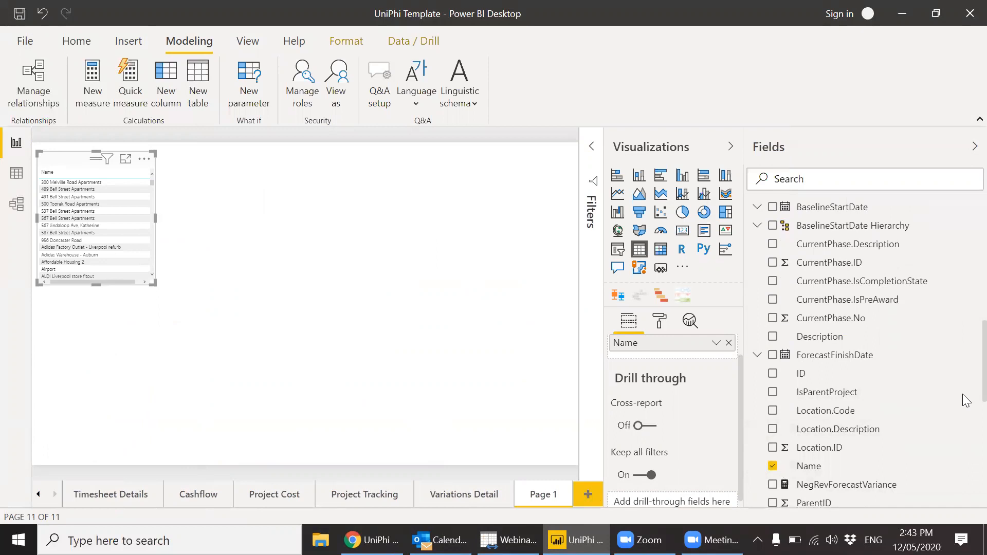
scroll(964, 411, "down", 3)
scroll(963, 452, "down", 10)
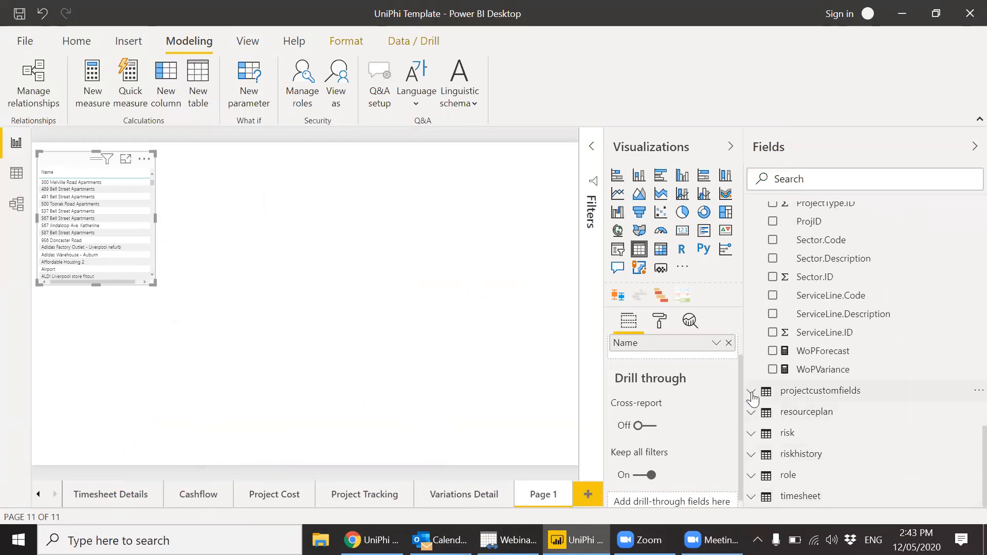
left_click(766, 393)
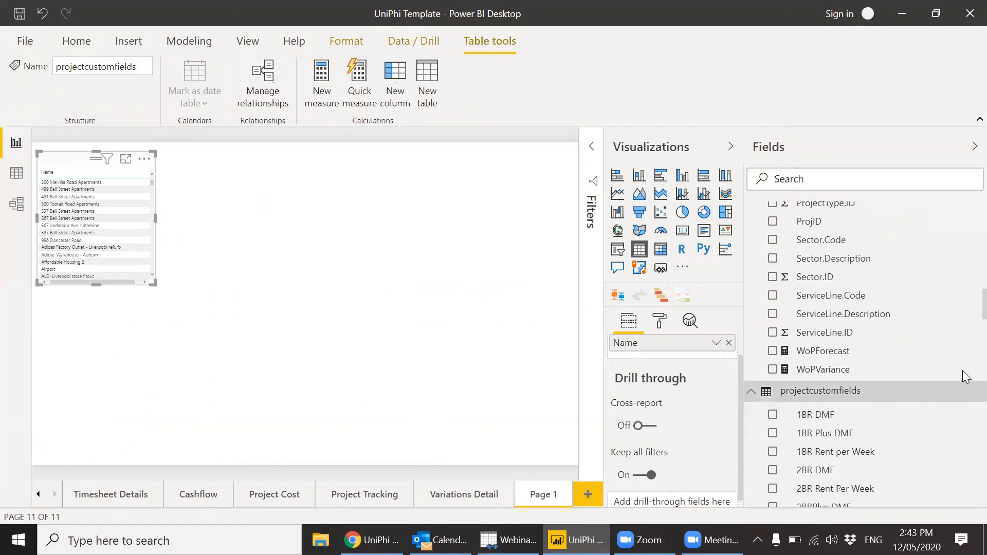
scroll(966, 376, "down", 15)
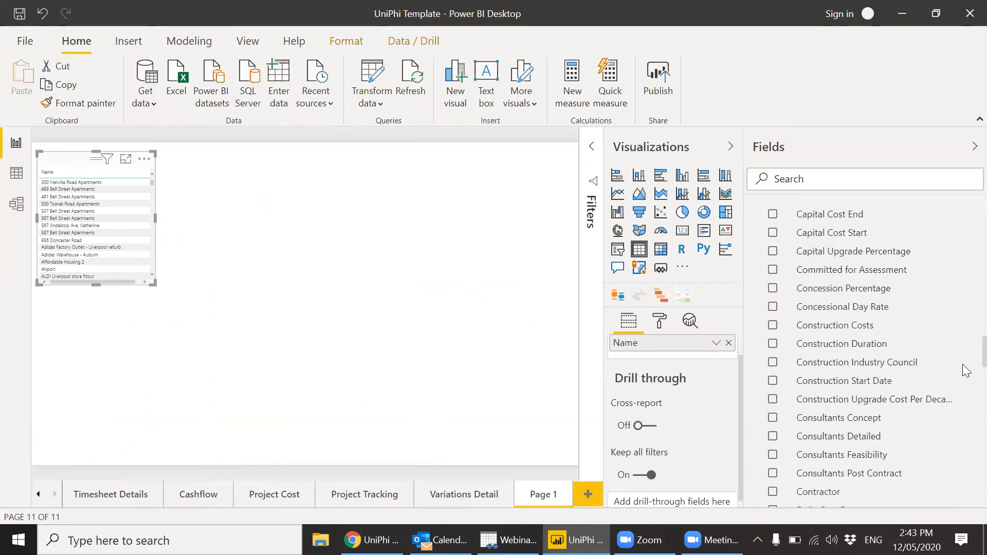
scroll(964, 386, "down", 12)
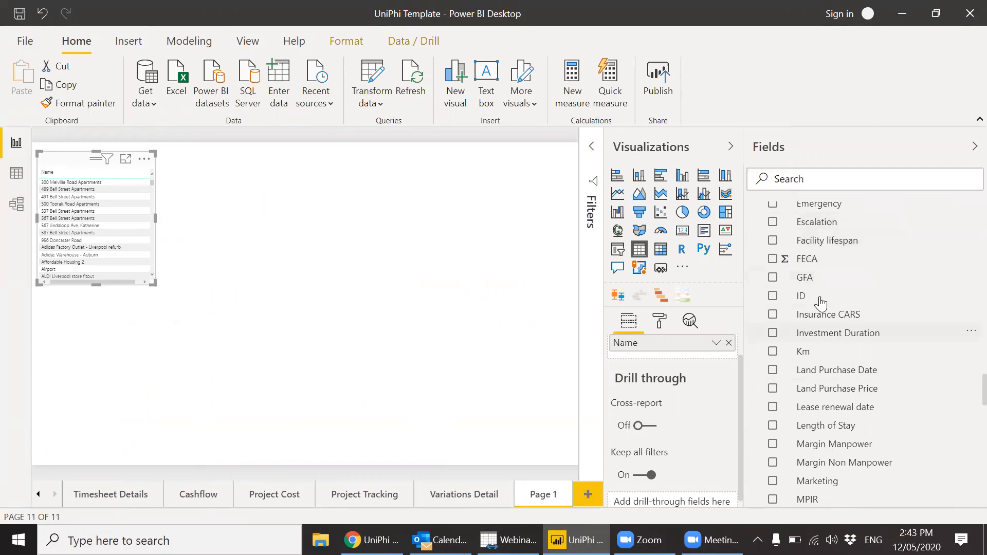
left_click(772, 259)
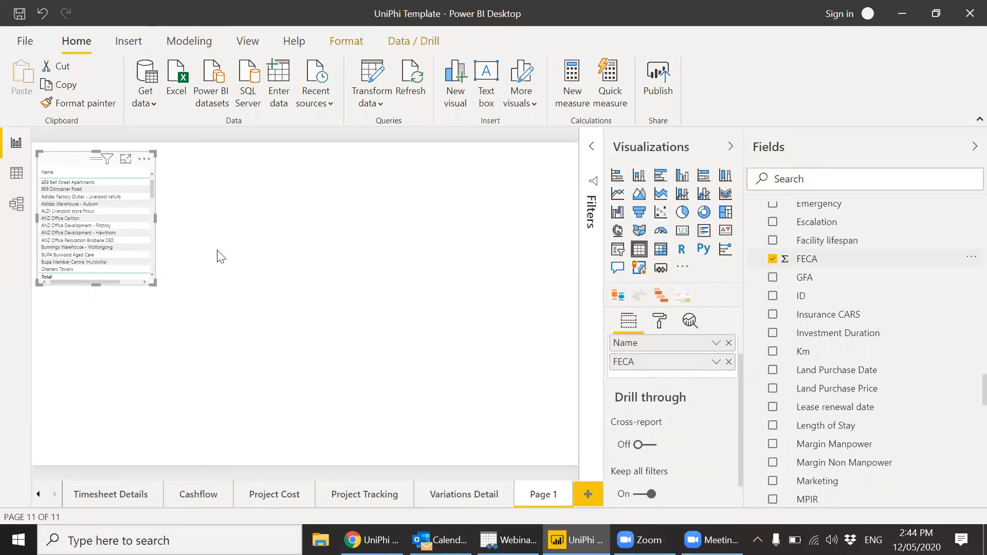
left_click_drag(154, 218, 261, 218)
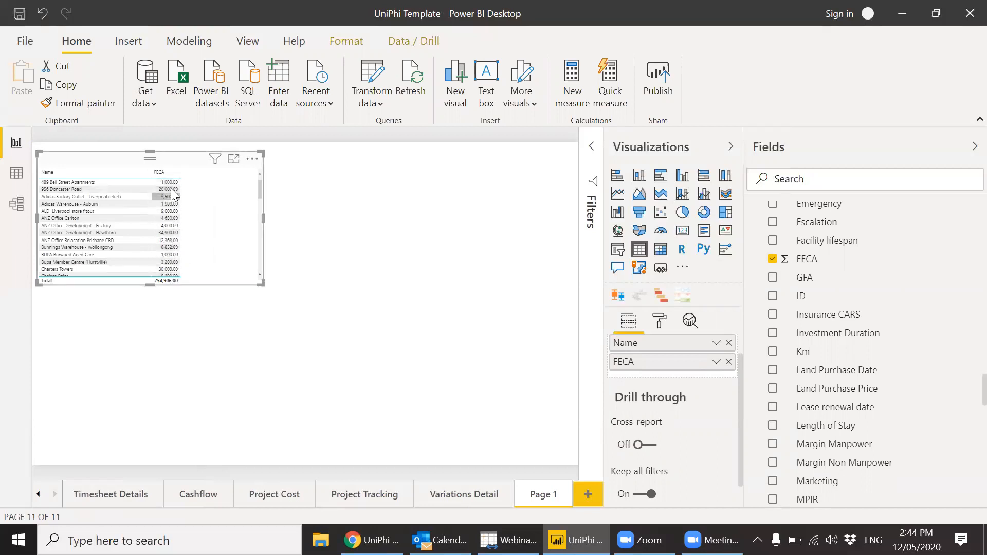
Step: In focus mode, set FECA to 0 decimal places and make the visual a clustered column chart
left_click(233, 161)
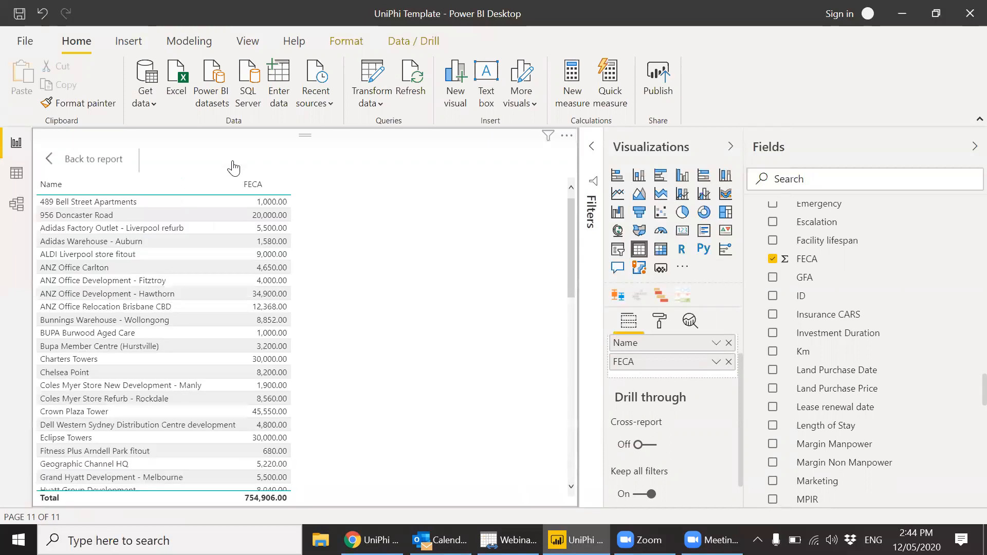
left_click(820, 263)
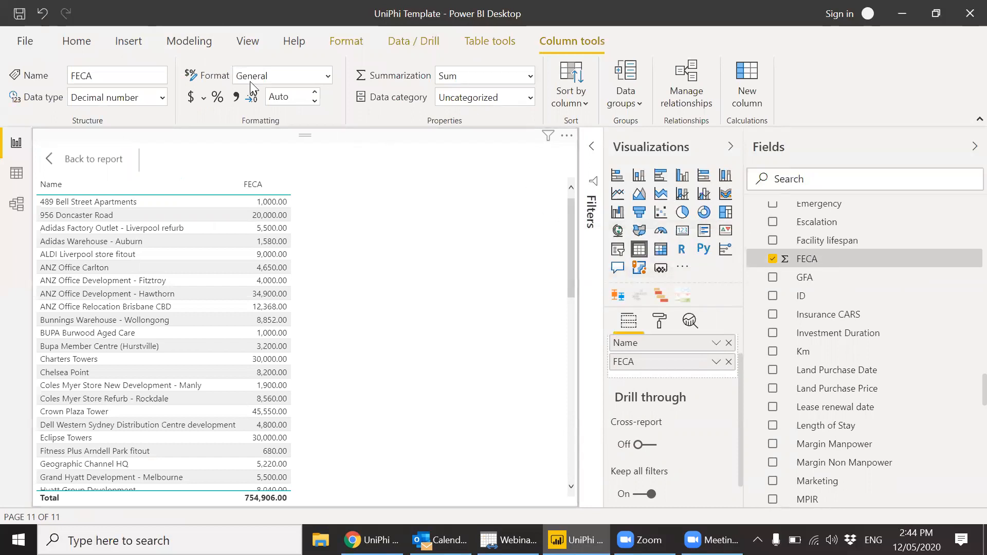
left_click(315, 95)
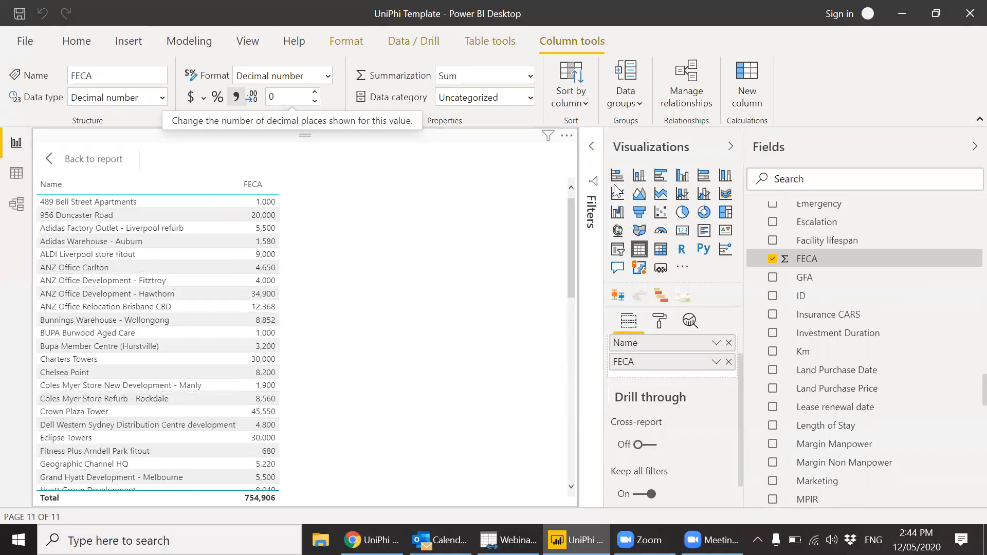
left_click(683, 176)
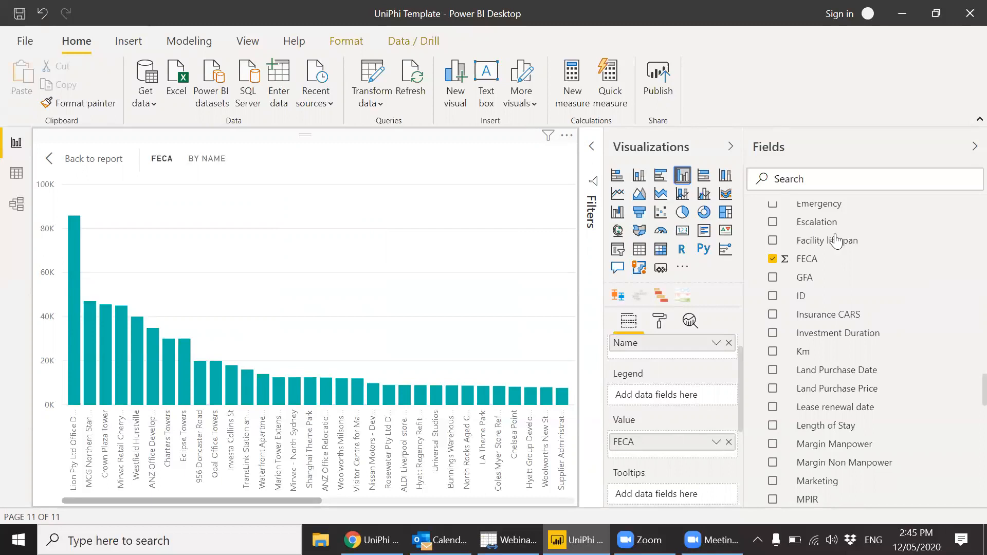
Step: Collapse the projectcustomfields and project field lists and scroll the Fields pane to the top
scroll(964, 389, "up", 20)
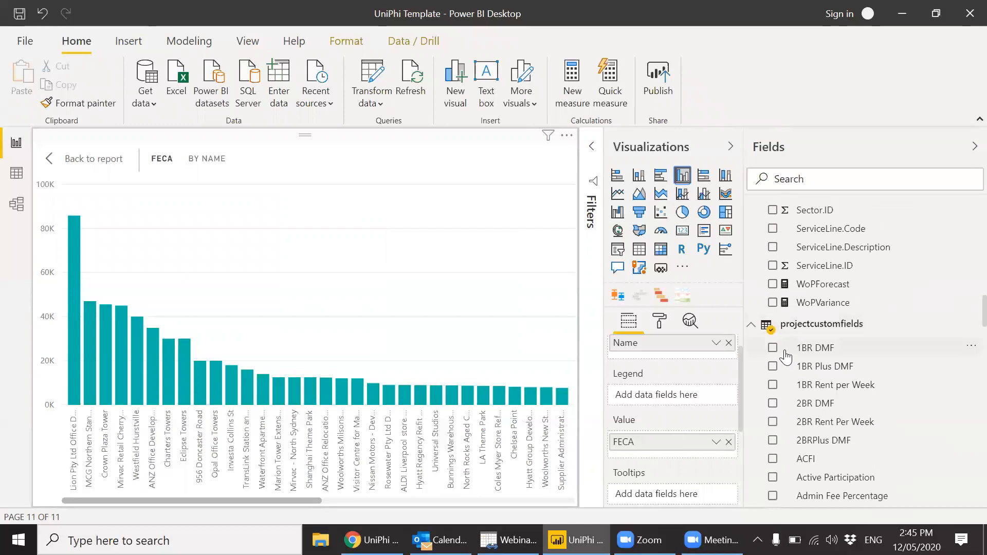
left_click(752, 328)
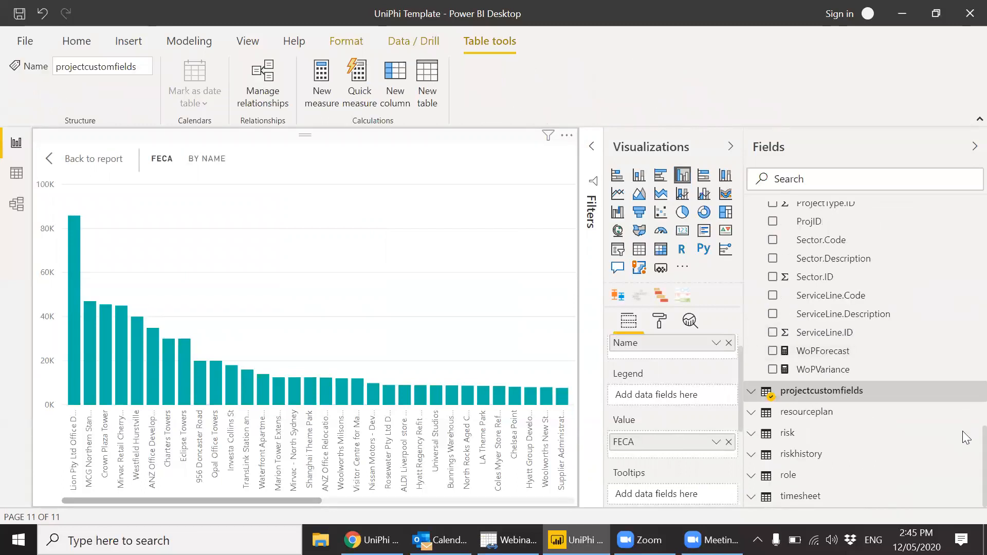
scroll(966, 438, "up", 8)
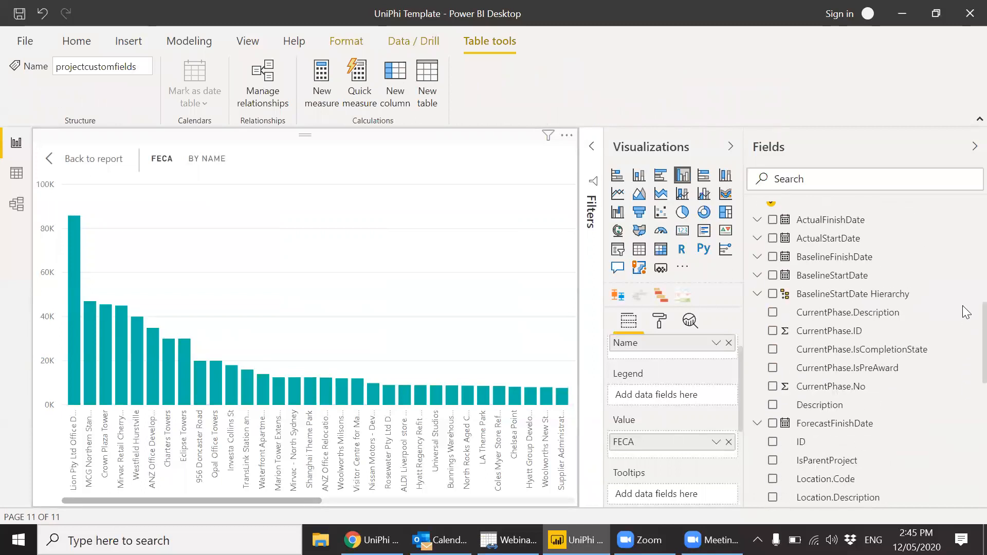
left_click(958, 302)
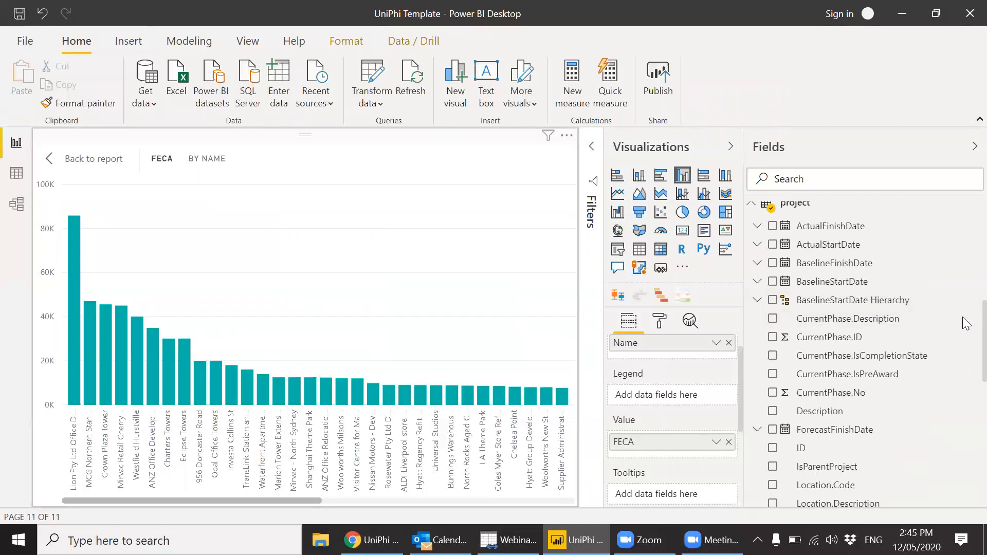
scroll(963, 314, "up", 3)
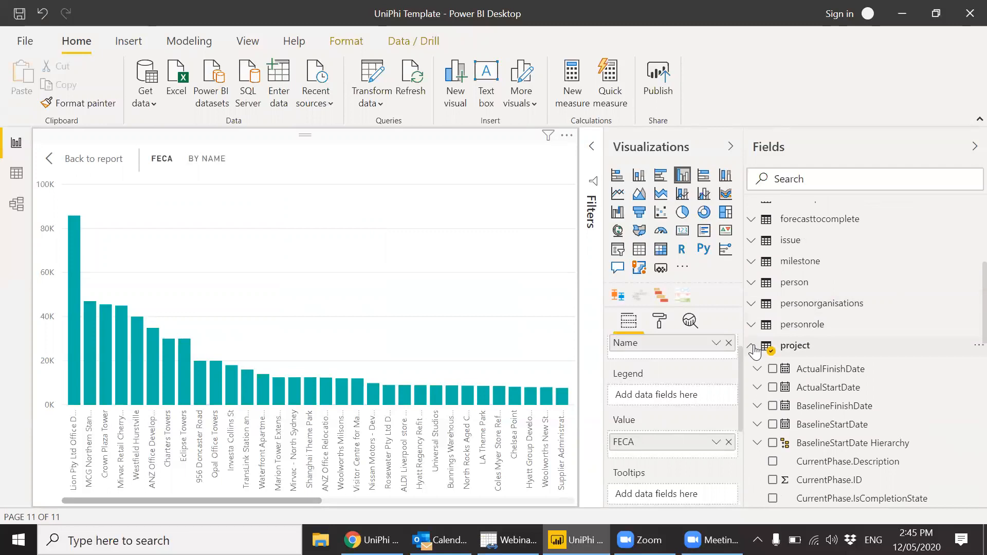
left_click(754, 351)
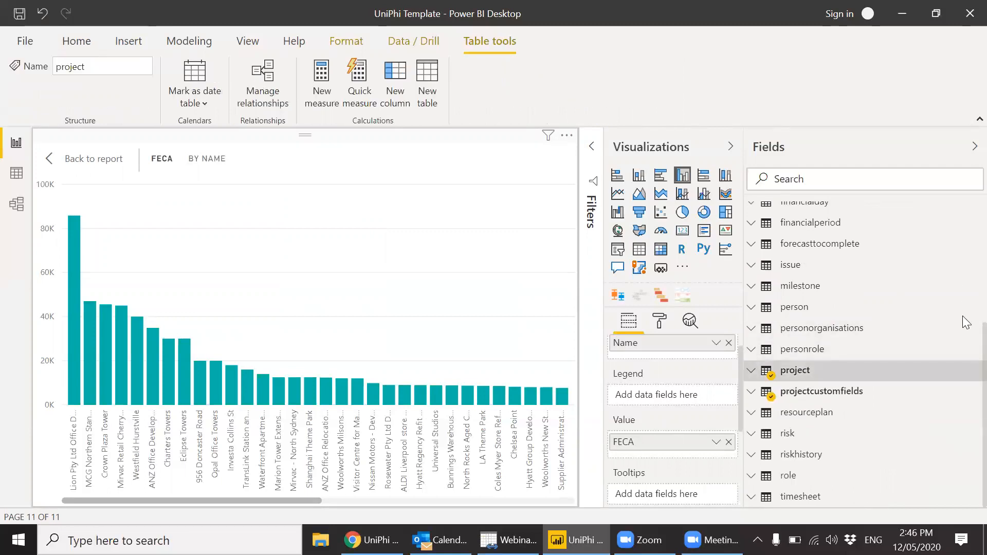
scroll(965, 334, "up", 5)
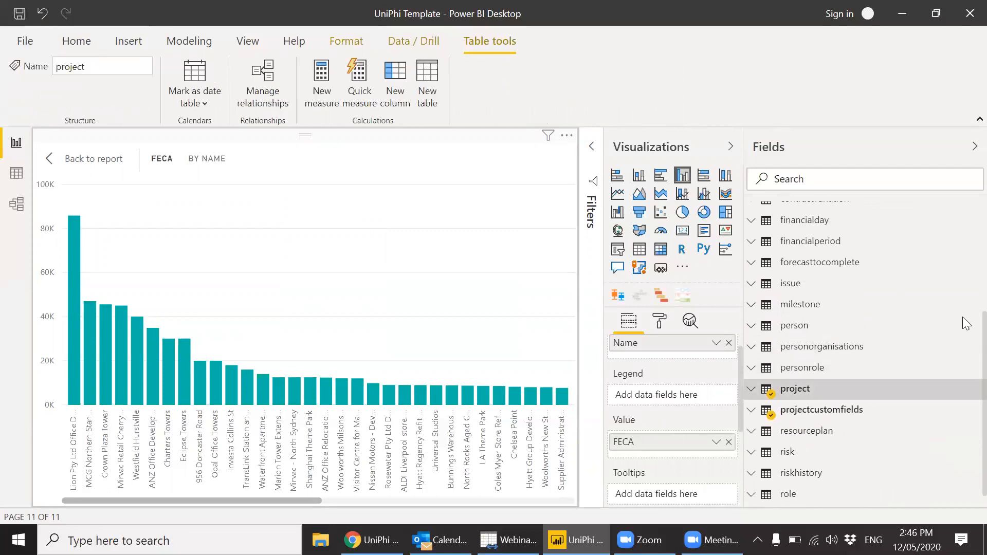
scroll(966, 245, "up", 3)
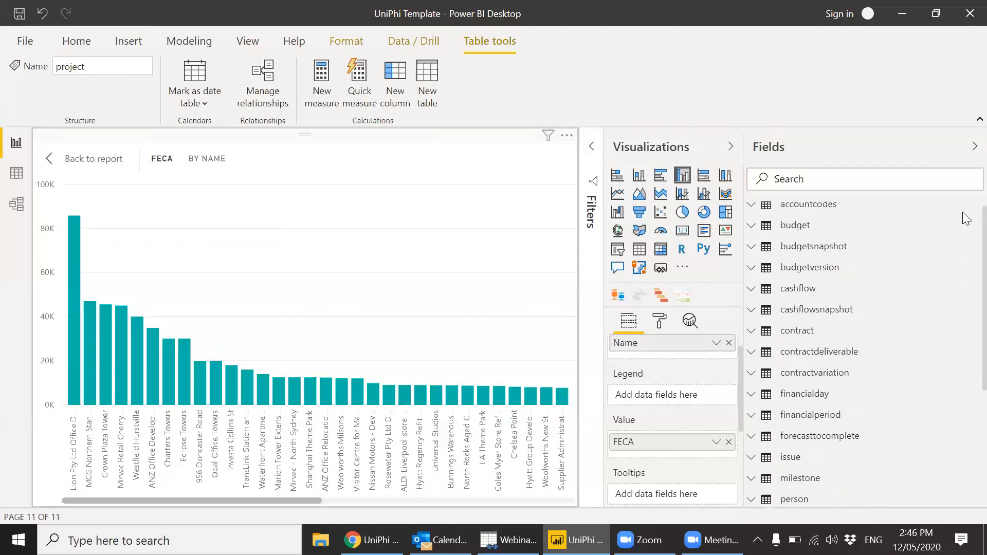
left_click(963, 192)
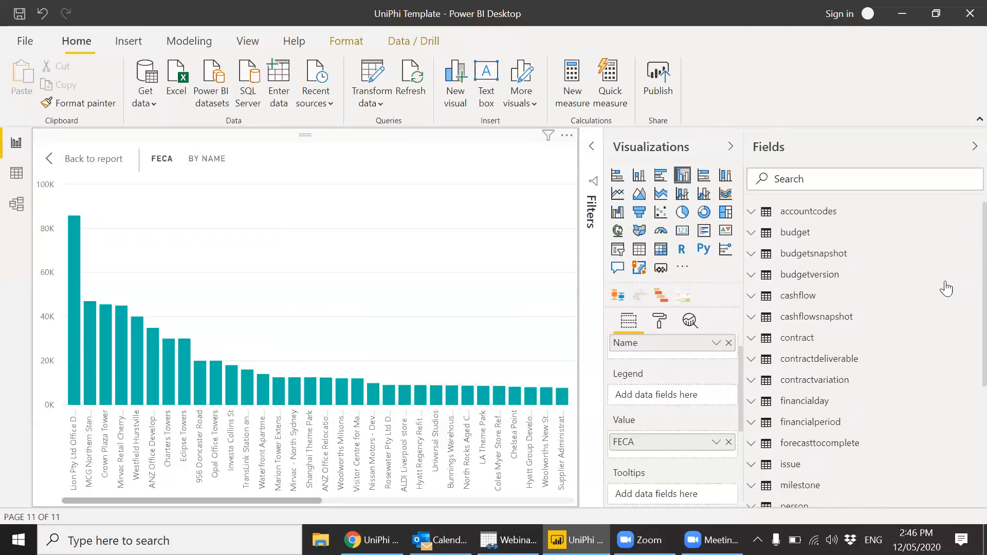
mouse_move(895, 277)
Step: In UniPhi's Project Portfolio, open the Prospects project's periodic fields form
left_click(370, 540)
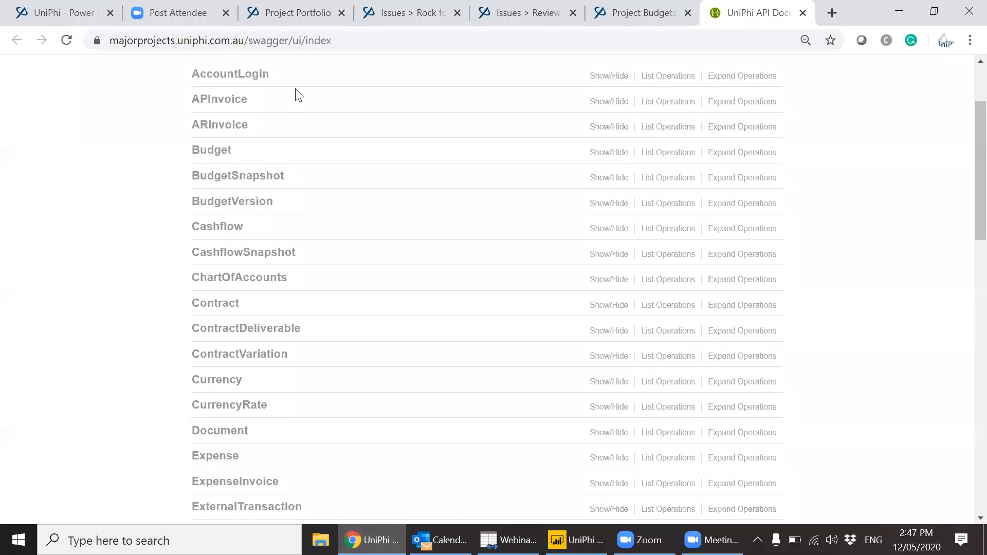
key("ctrl+3")
left_click(314, 156)
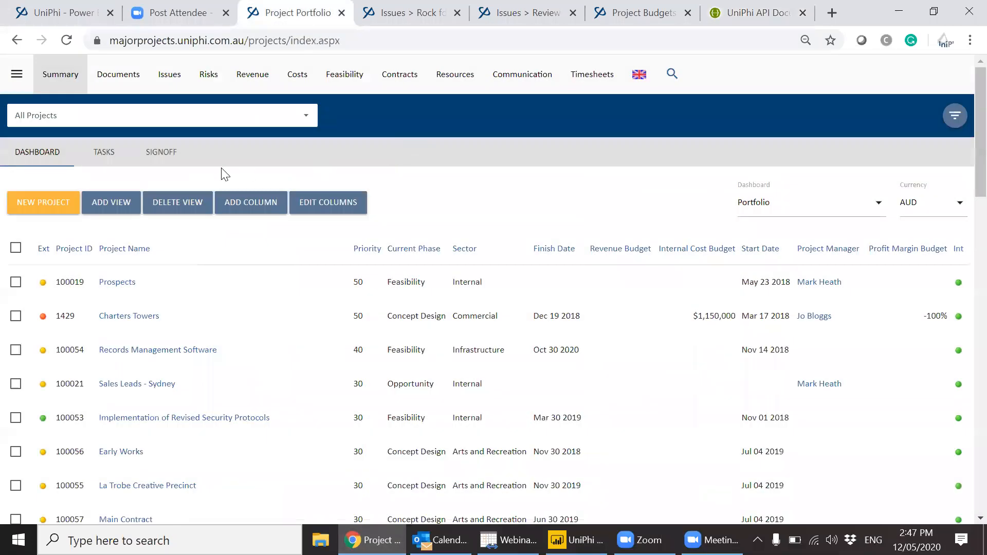
left_click(126, 287)
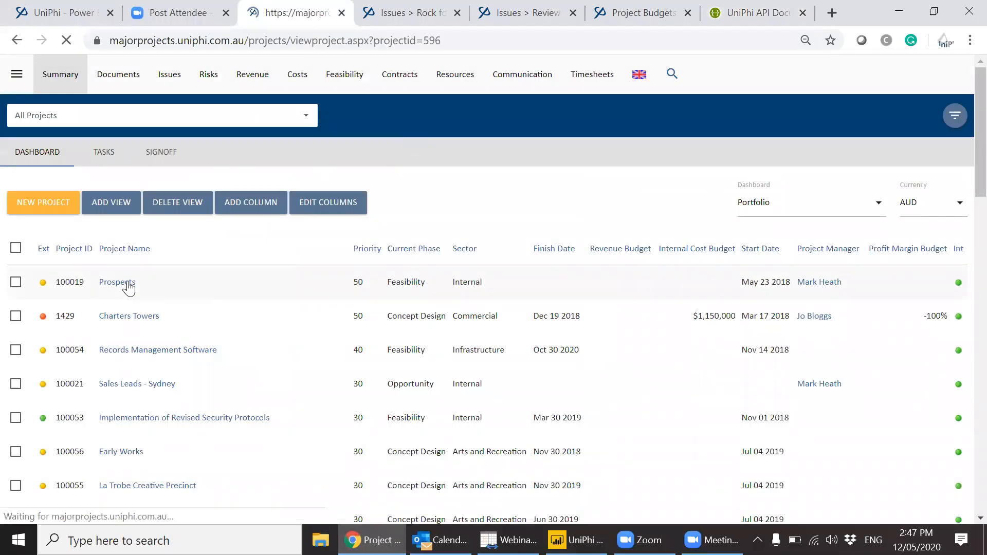
left_click(619, 160)
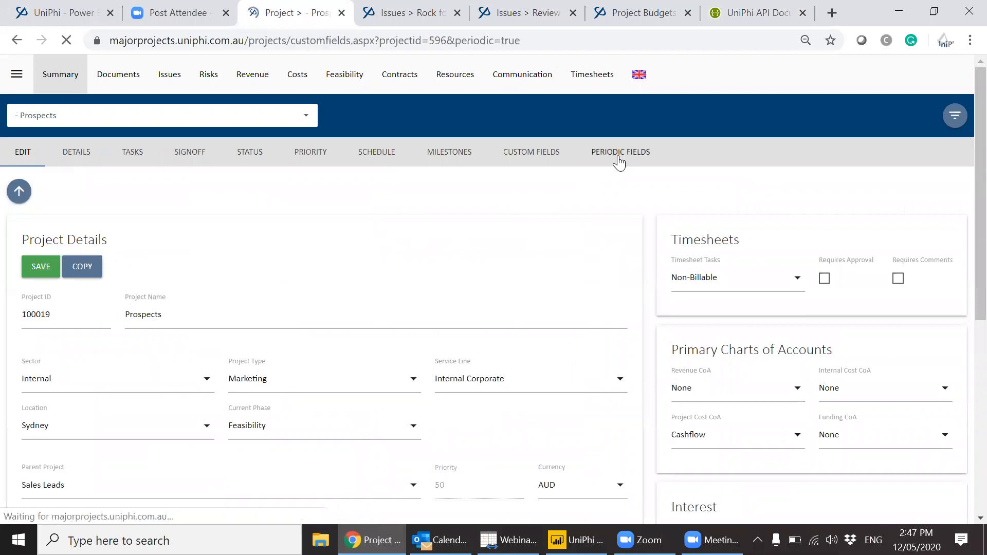
scroll(963, 419, "down", 7)
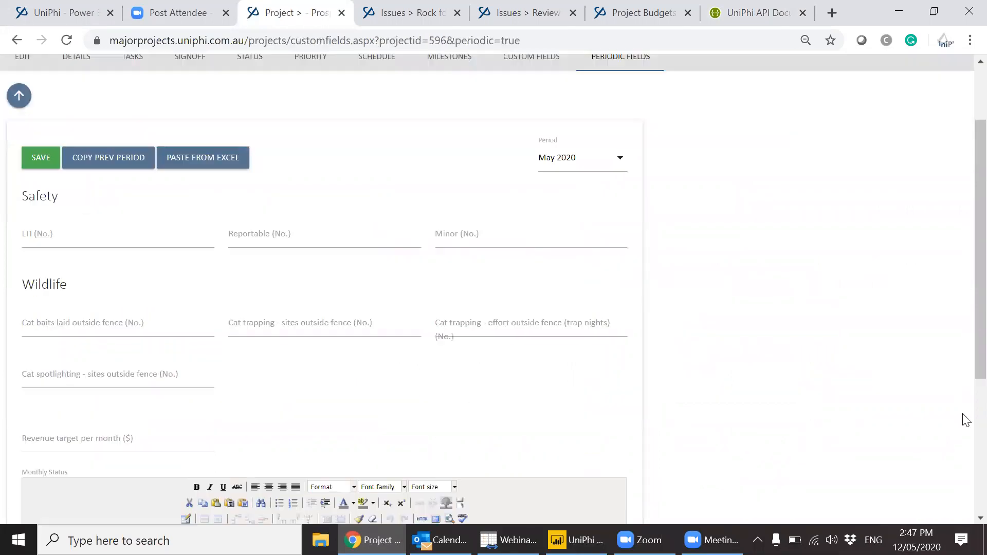
Step: Enter 'Covid 19 was in town so we did nothing' as May 2020 Monthly Status and save
left_click(169, 385)
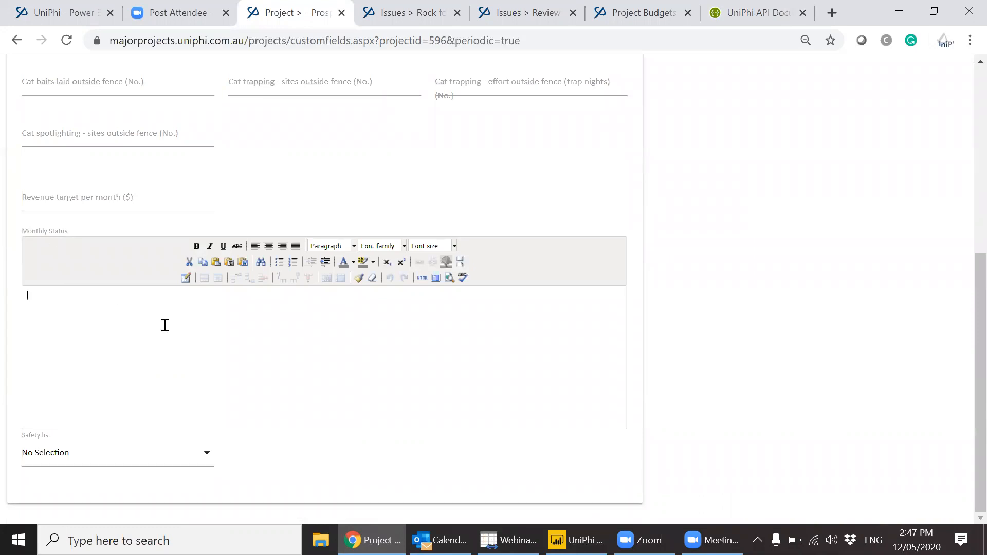
type("Covid 19 was in town so we did nothign")
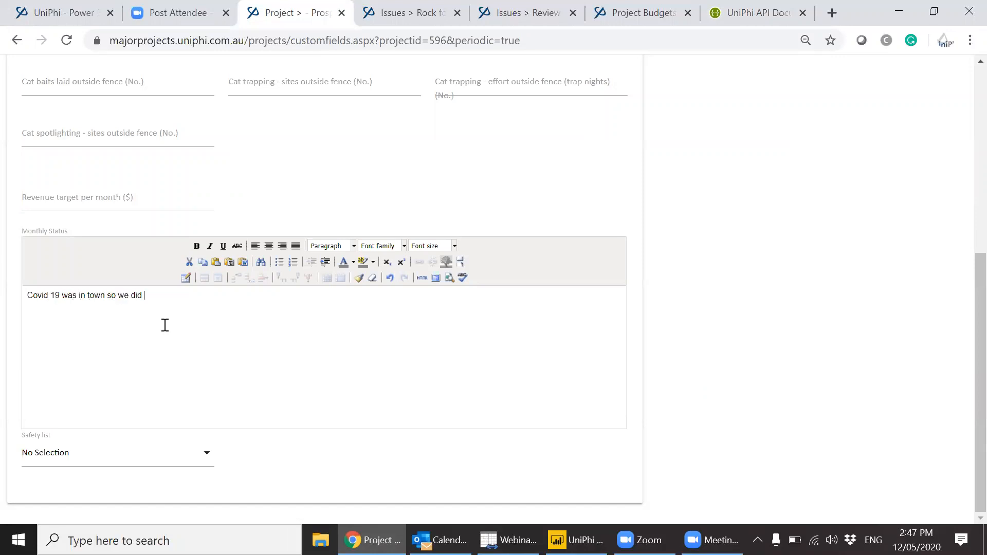
key("BackSpace")
key("BackSpace")
type("ng")
scroll(963, 341, "up", 5)
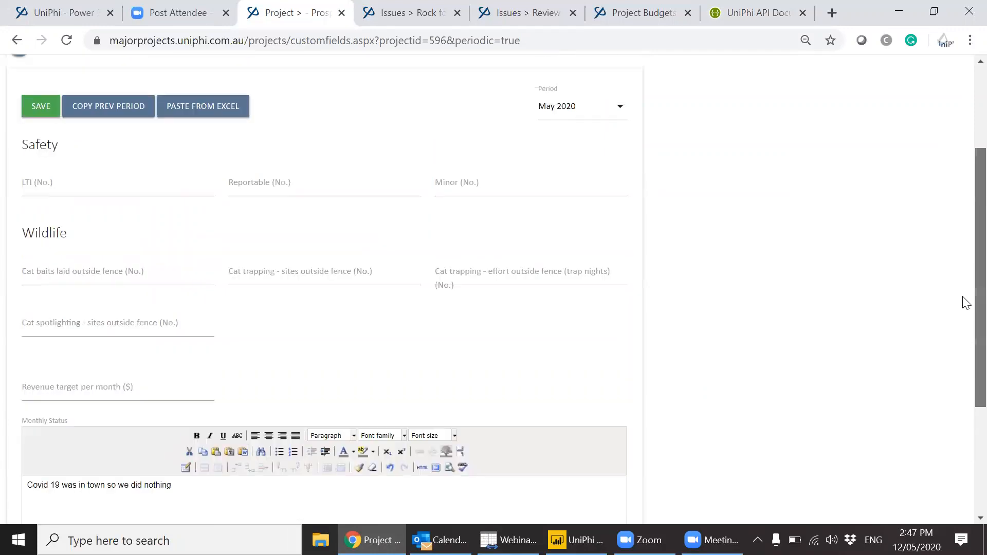
left_click(42, 173)
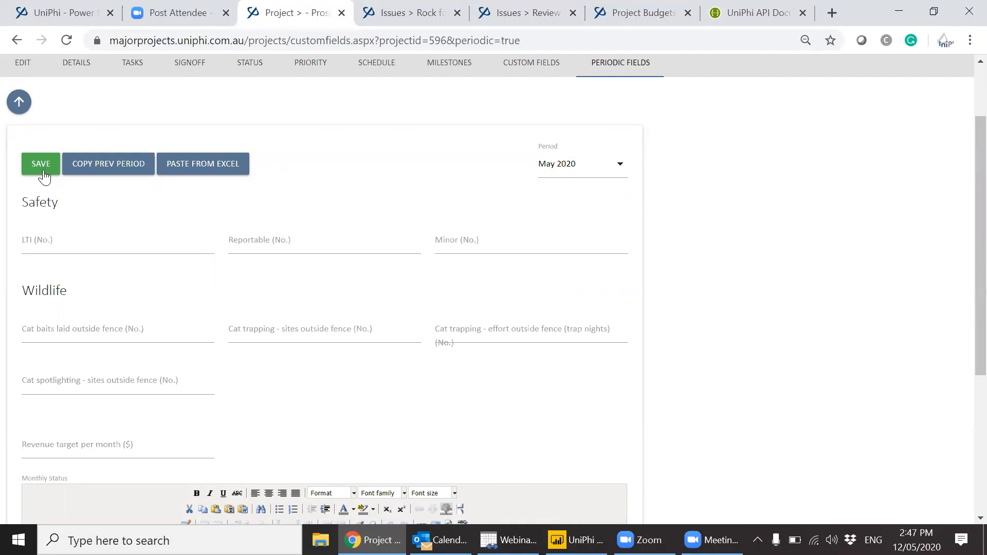
Step: Return Power BI from the enlarged FECA chart to Page 1 and deselect the visual
left_click(575, 539)
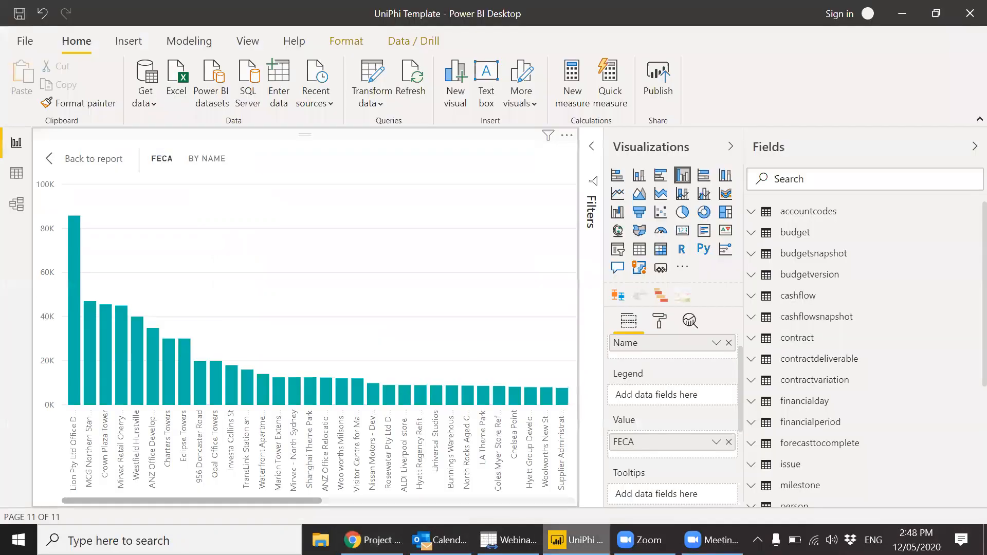
left_click(86, 168)
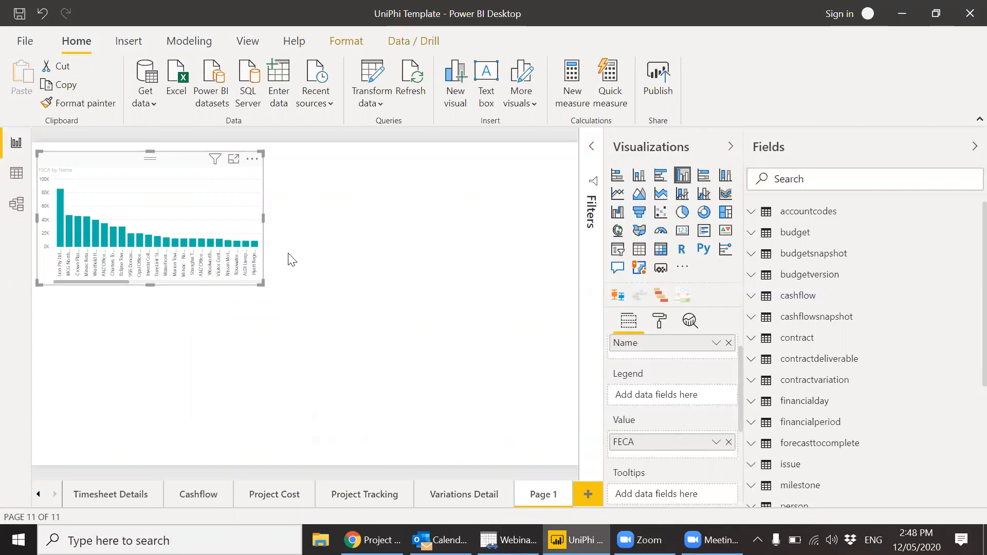
left_click(341, 319)
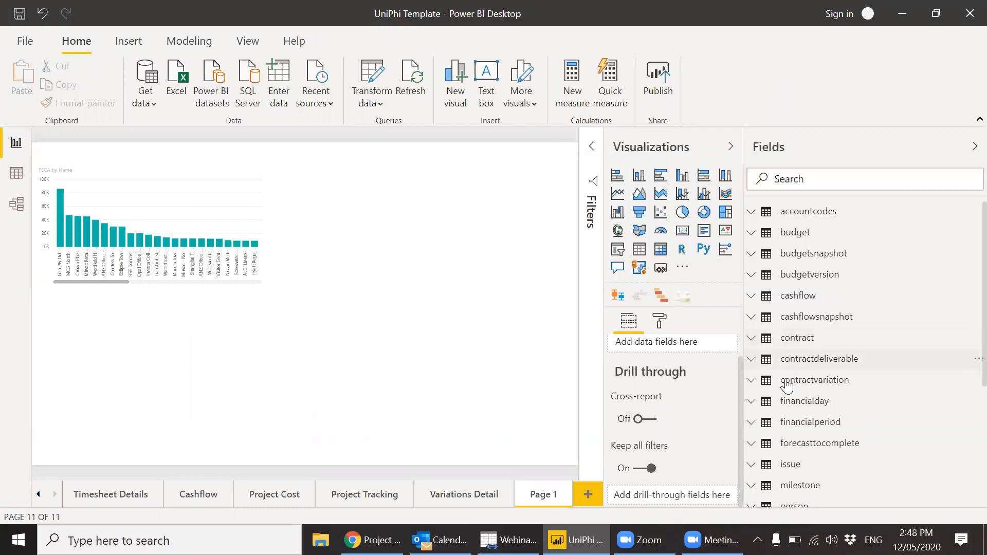
Step: Expand the contract table in the Fields pane and browse its fields
left_click(752, 339)
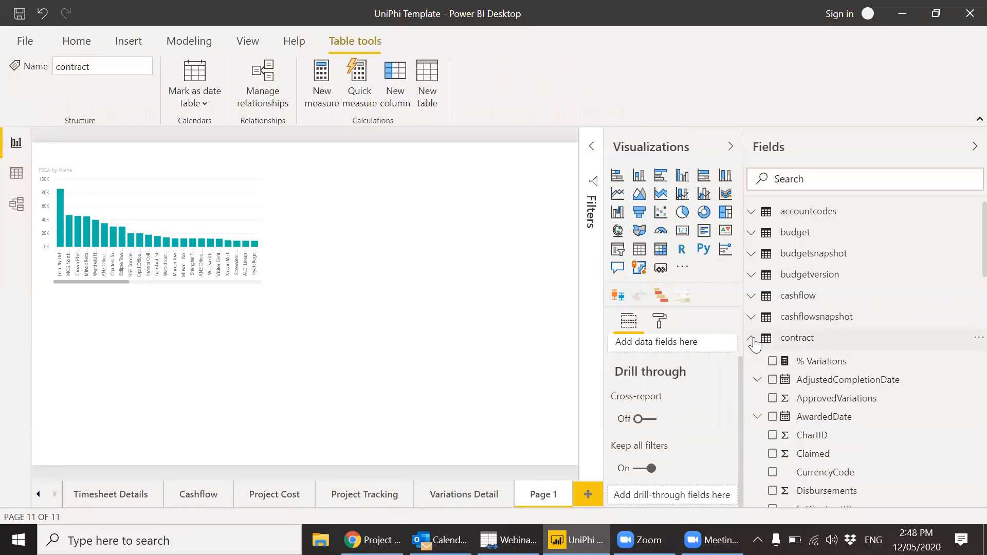
scroll(965, 270, "down", 5)
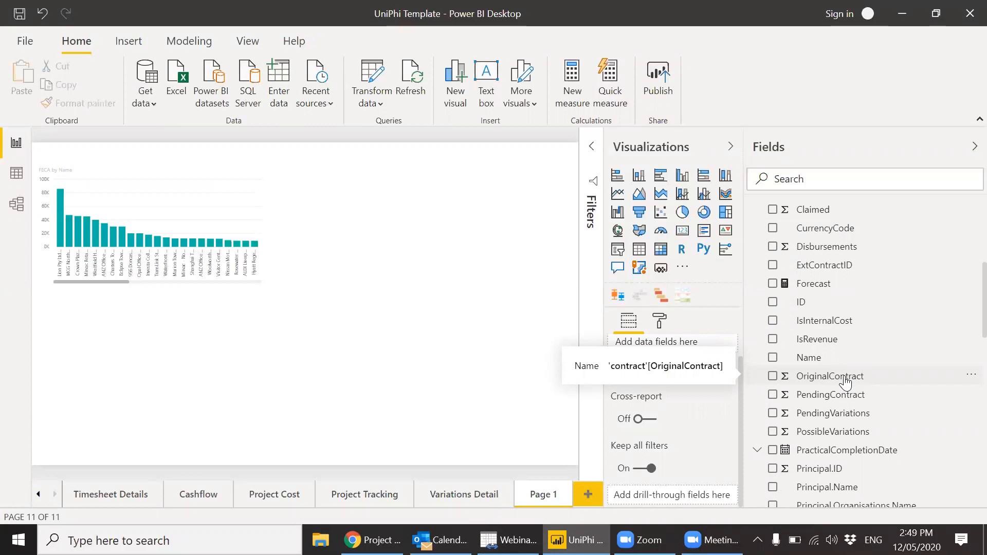
scroll(966, 319, "down", 3)
scroll(964, 347, "up", 1)
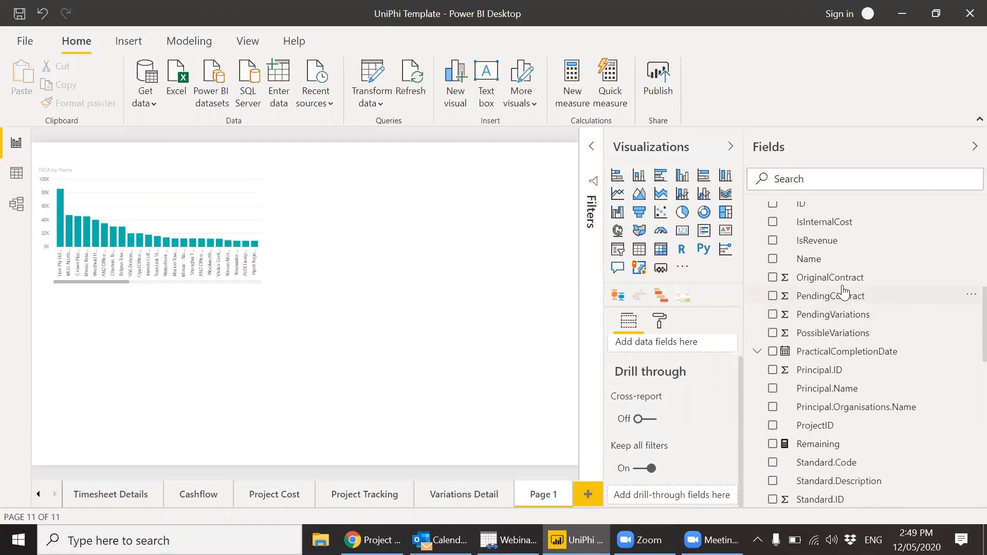
scroll(966, 307, "up", 5)
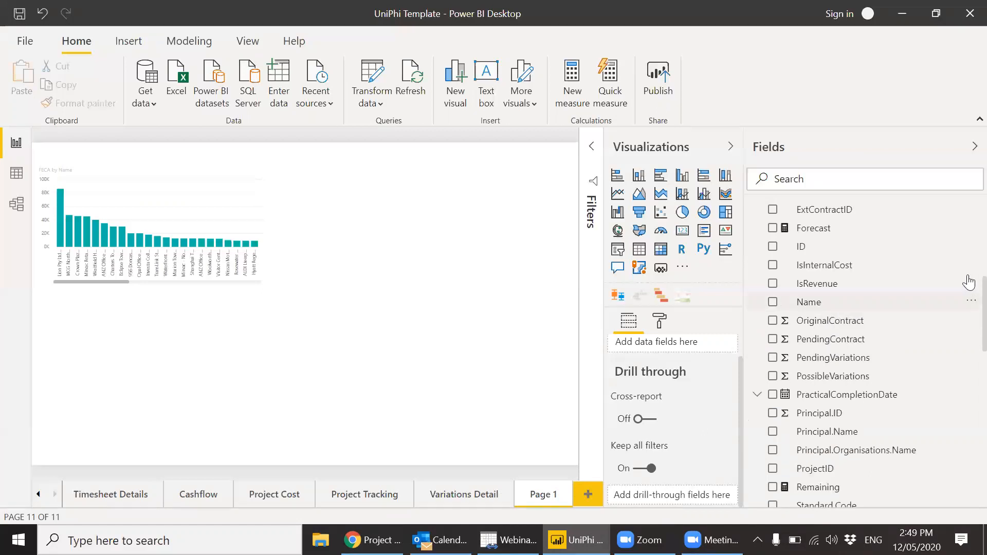
scroll(968, 255, "down", 1)
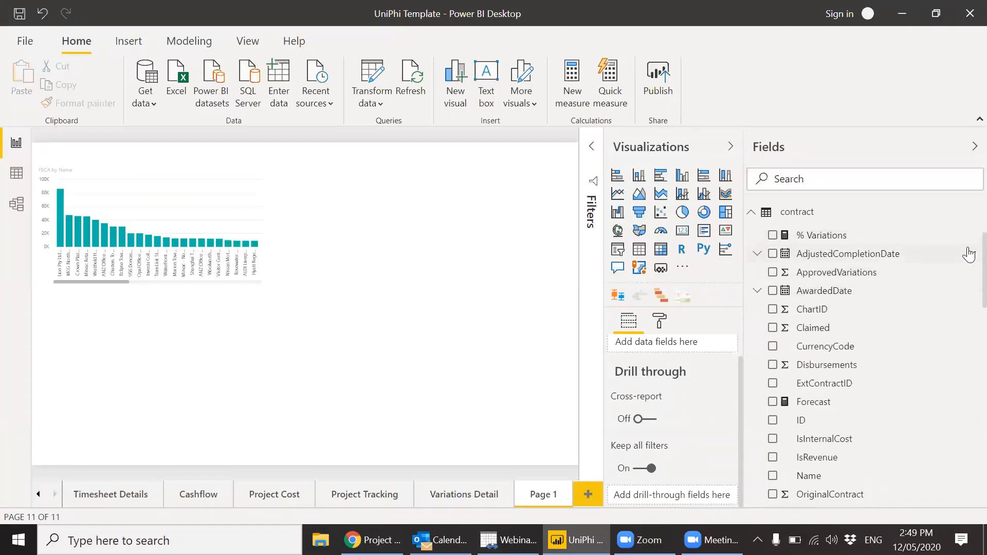
Step: Expand contractdeliverable to list fields like AccountCode.ChartID, Amount and AwardedAmount
scroll(966, 267, "down", 10)
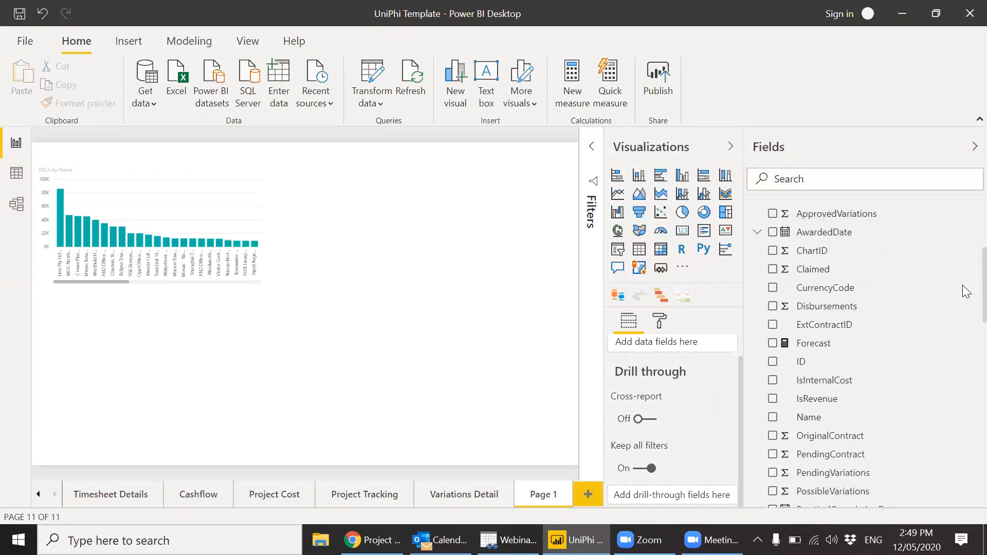
scroll(965, 384, "down", 1)
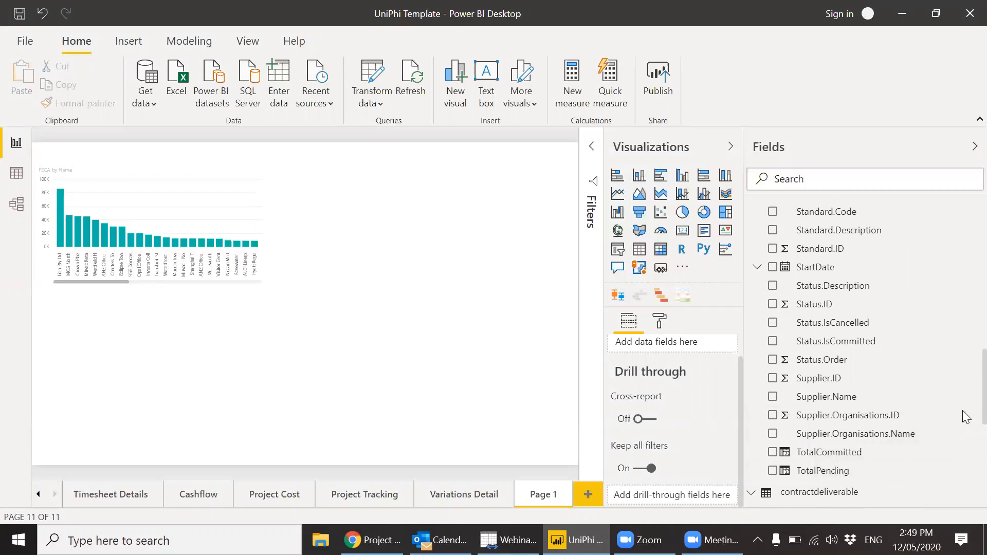
scroll(966, 418, "down", 5)
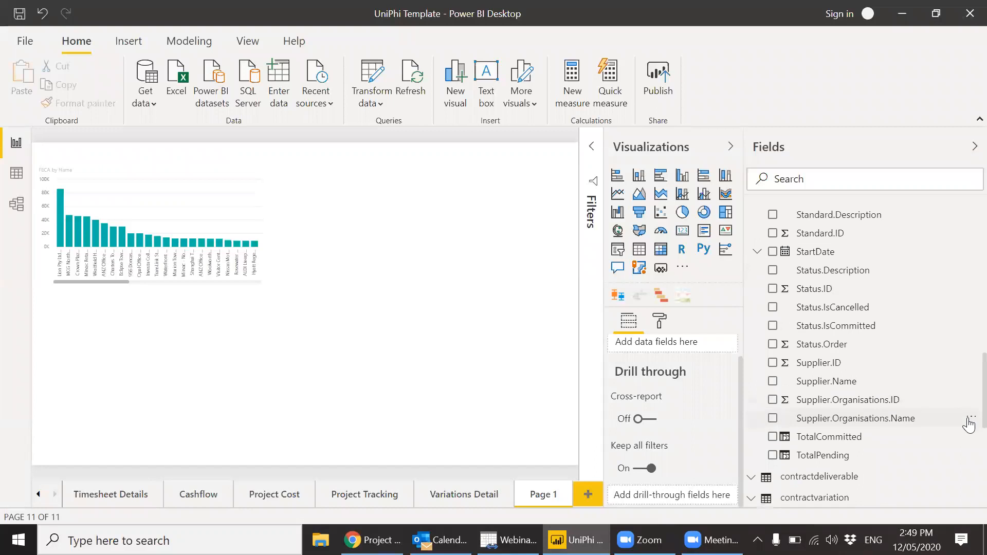
scroll(965, 450, "down", 3)
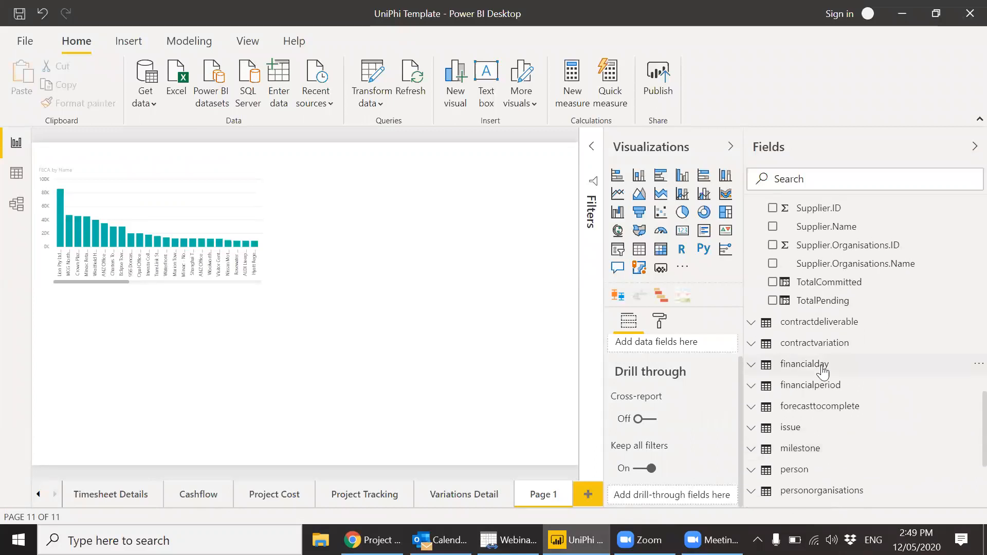
left_click(751, 327)
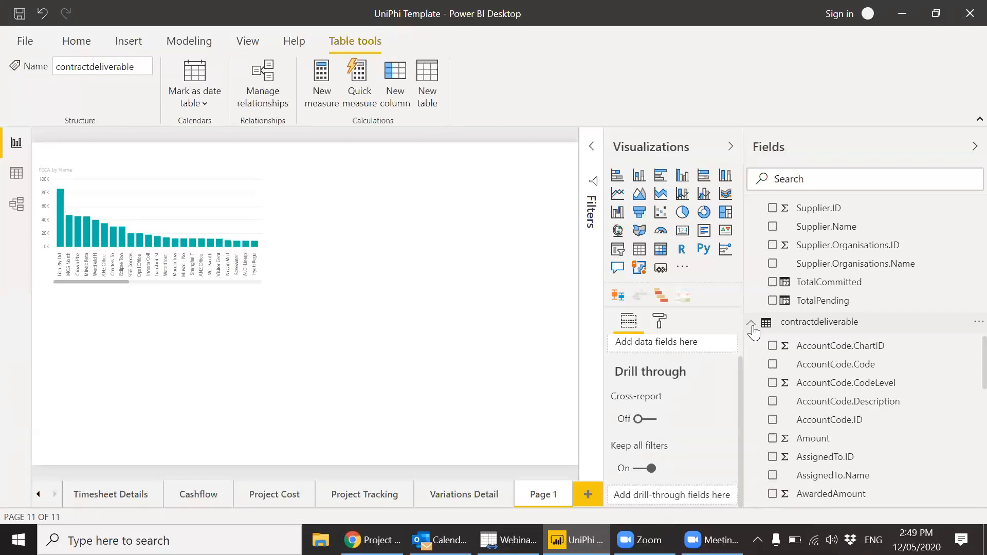
Step: Review the contractdeliverable fields, then collapse that table in the Fields list
scroll(965, 377, "down", 1)
scroll(965, 378, "down", 10)
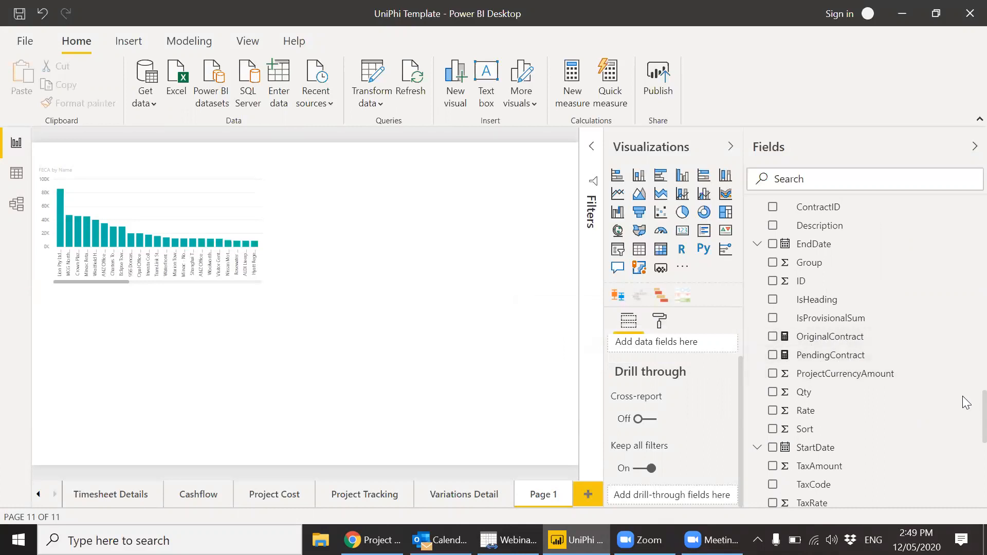
scroll(963, 399, "up", 6)
scroll(966, 340, "down", 2)
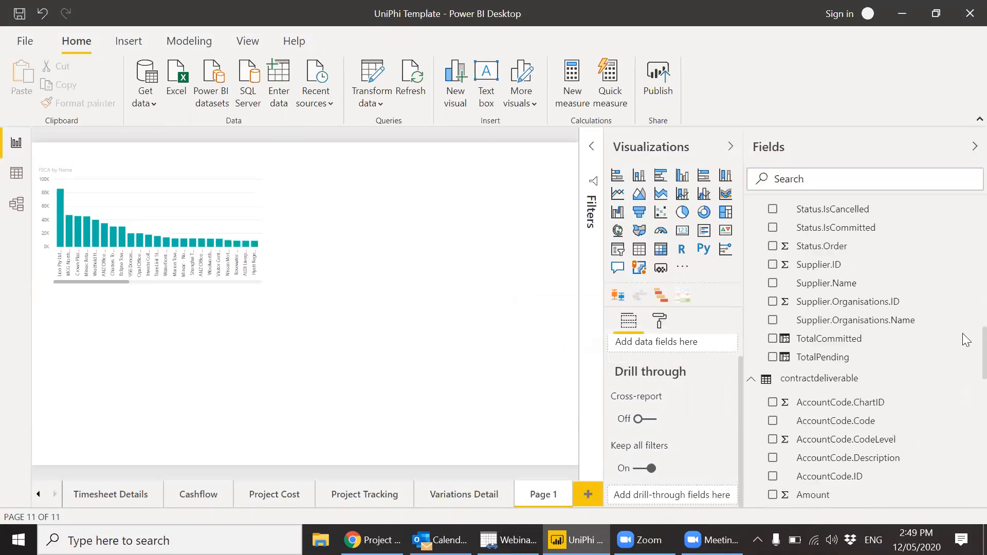
scroll(967, 352, "down", 2)
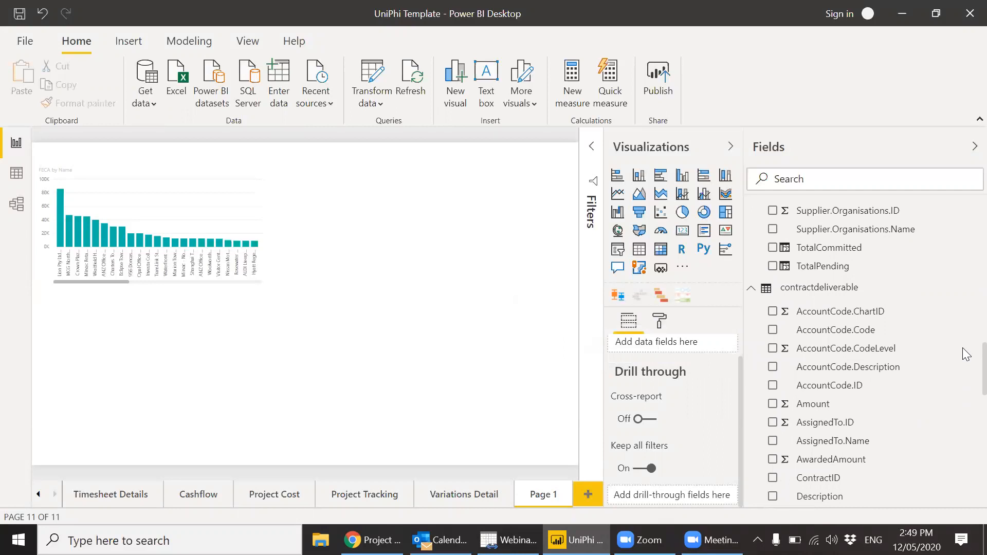
scroll(966, 308, "up", 15)
scroll(966, 295, "up", 2)
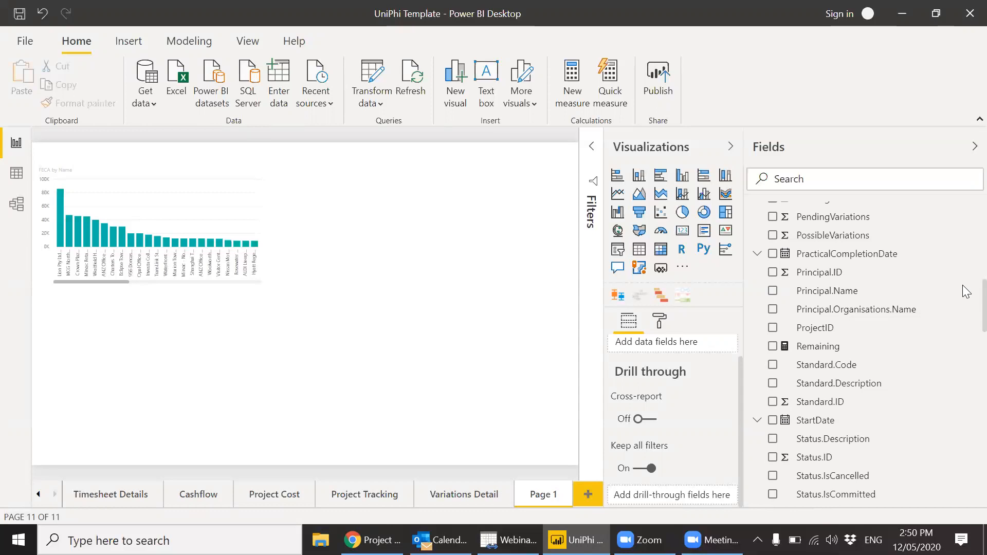
scroll(964, 309, "down", 6)
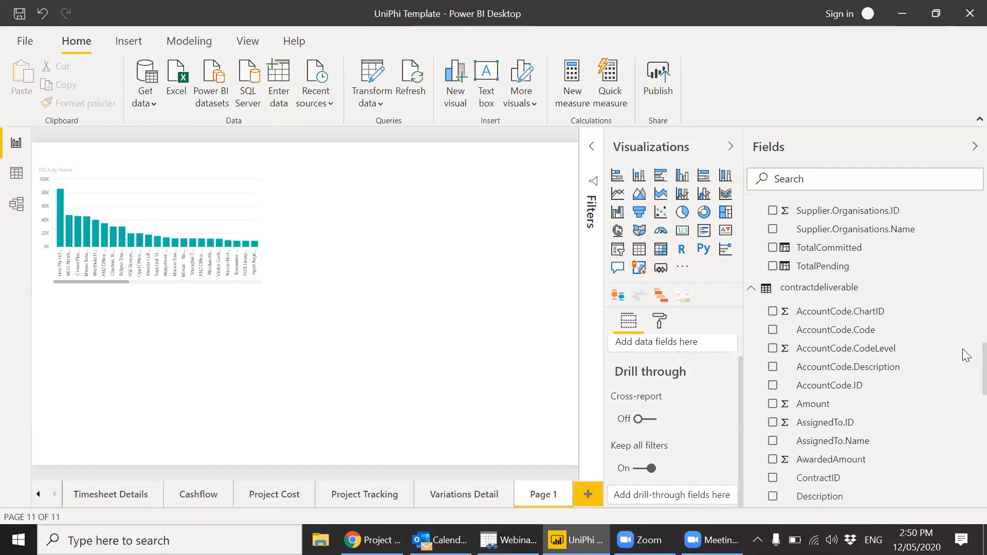
scroll(965, 354, "down", 3)
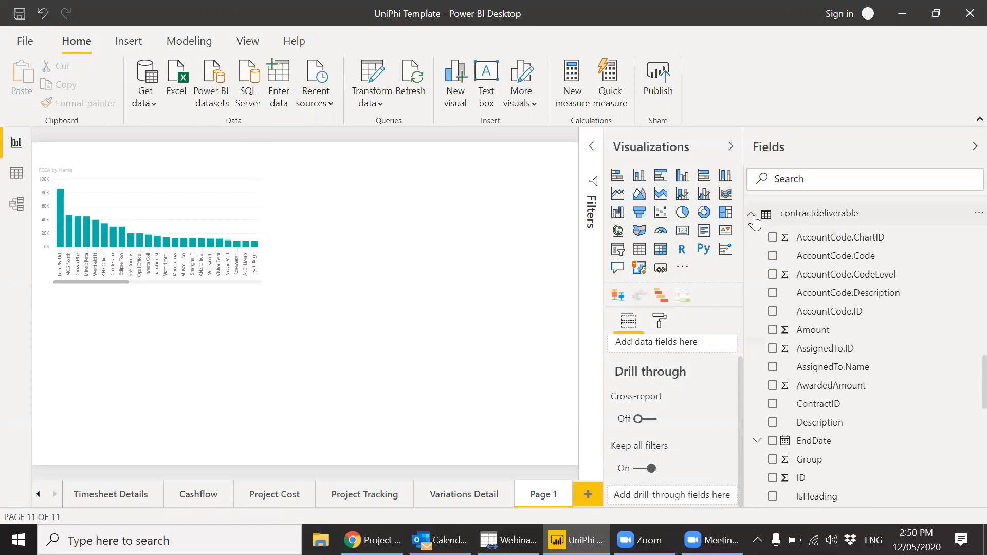
left_click(751, 214)
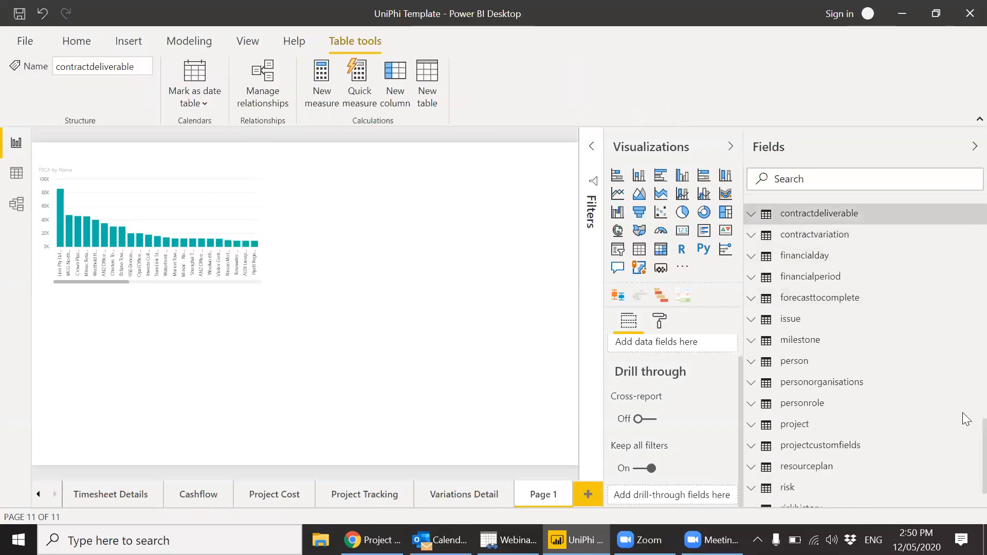
Step: Return up the Fields list to the still-expanded contract table
scroll(967, 406, "up", 2)
scroll(966, 406, "up", 15)
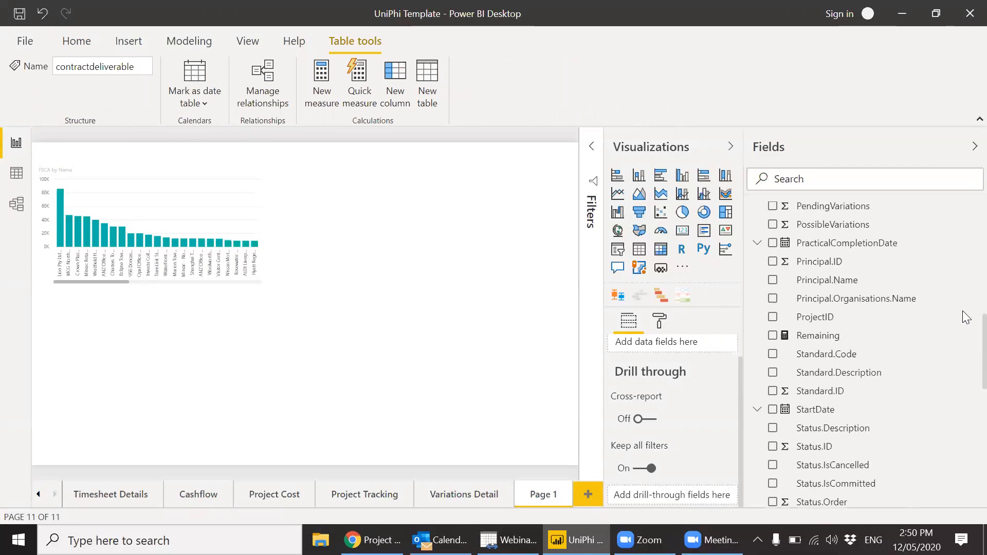
scroll(965, 260, "up", 5)
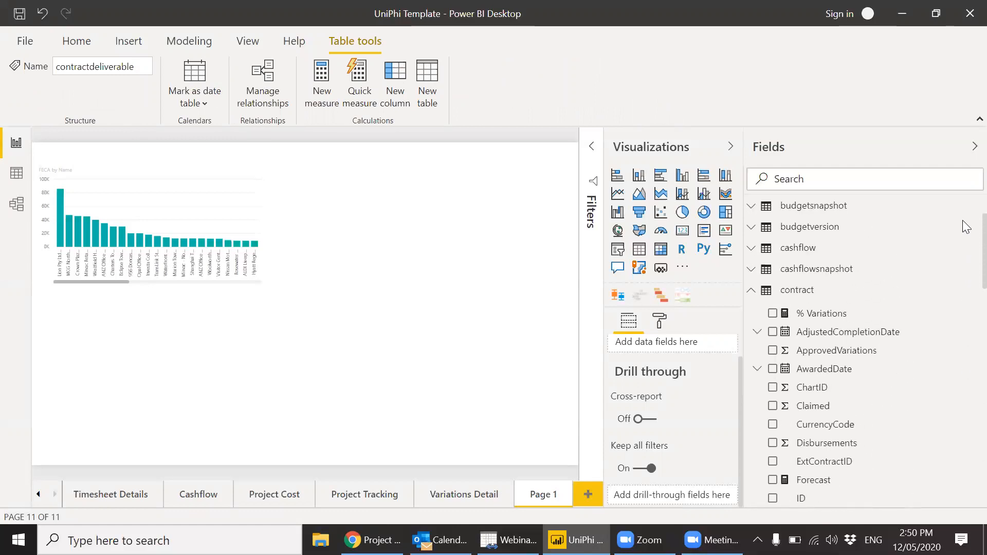
left_click(755, 294)
Step: Collapse contract so the Fields list shows only table names, starting from accountcodes
left_click(753, 292)
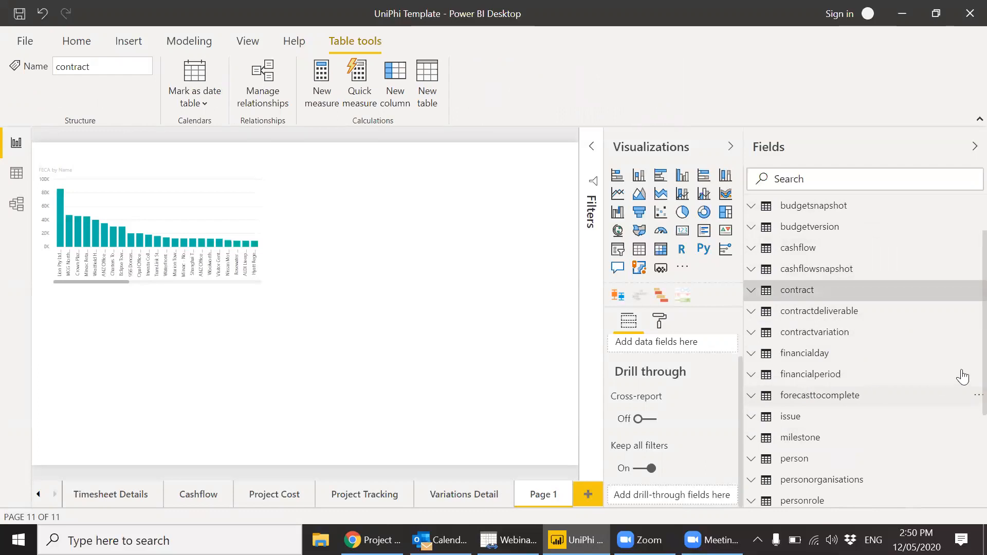
scroll(963, 368, "down", 2)
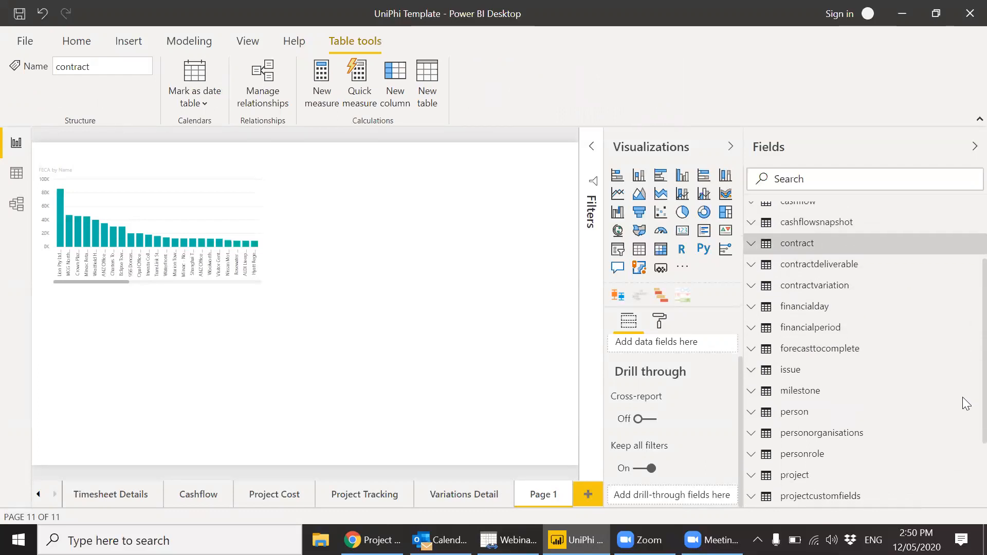
scroll(963, 406, "down", 2)
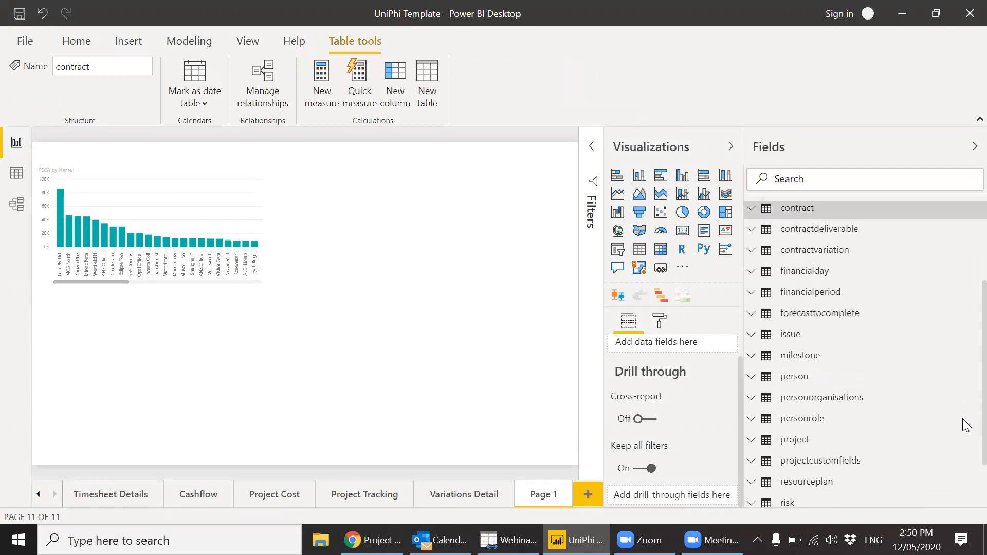
scroll(964, 437, "down", 3)
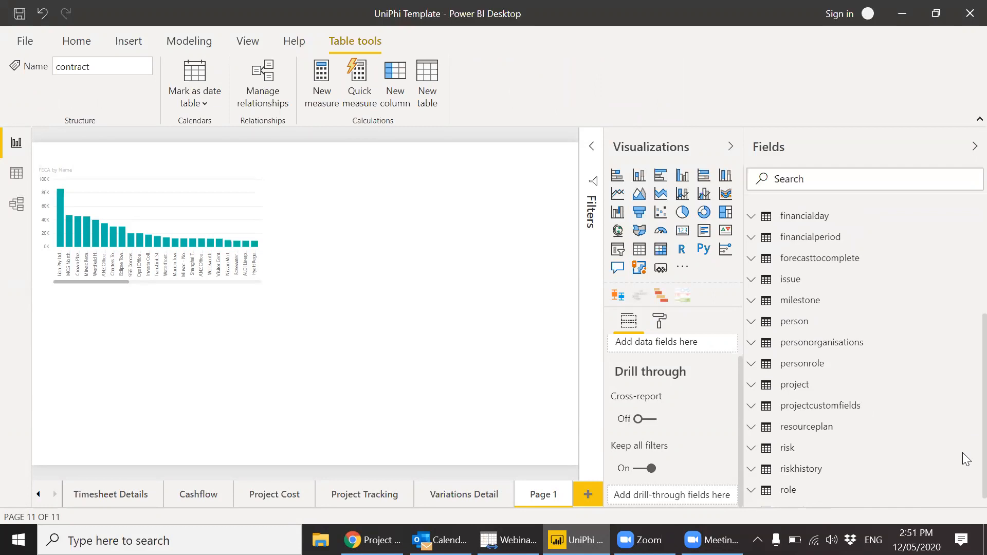
scroll(966, 473, "down", 1)
left_click_drag(963, 481, 962, 483)
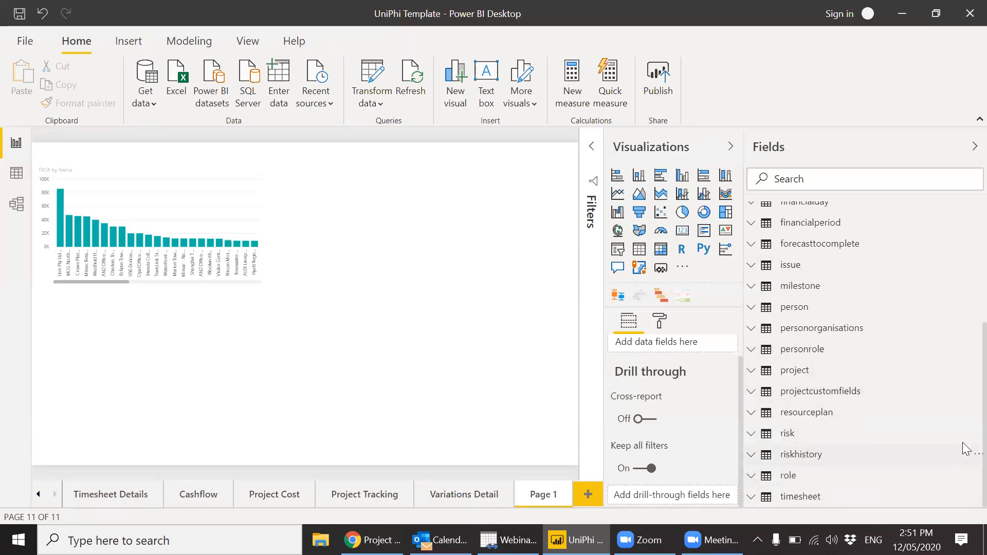
scroll(963, 447, "up", 5)
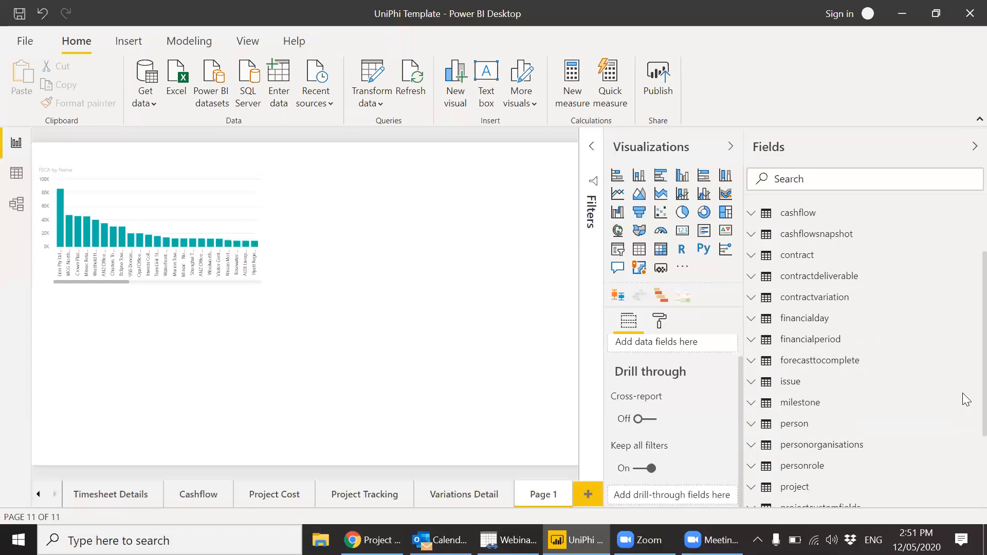
scroll(962, 392, "down", 5)
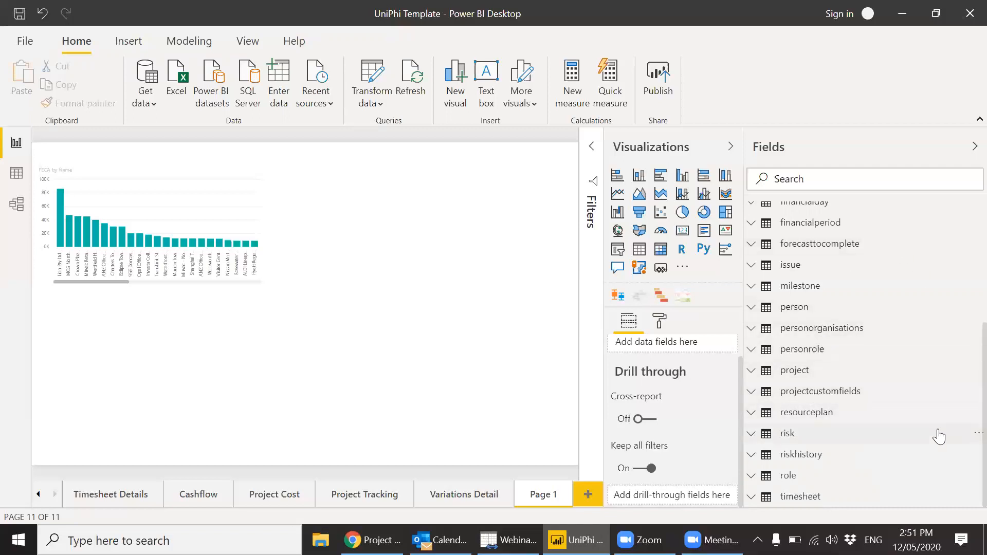
scroll(966, 426, "up", 5)
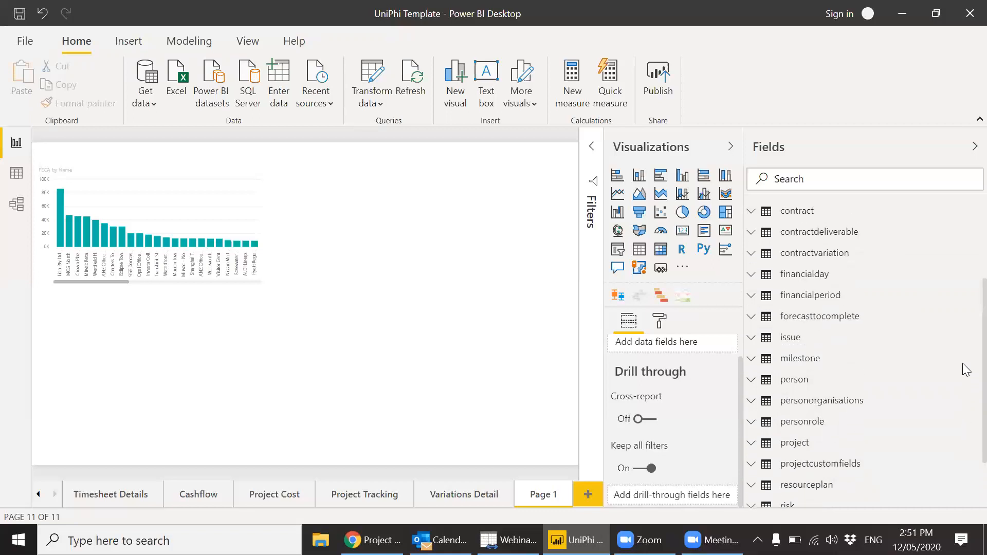
scroll(963, 323, "up", 3)
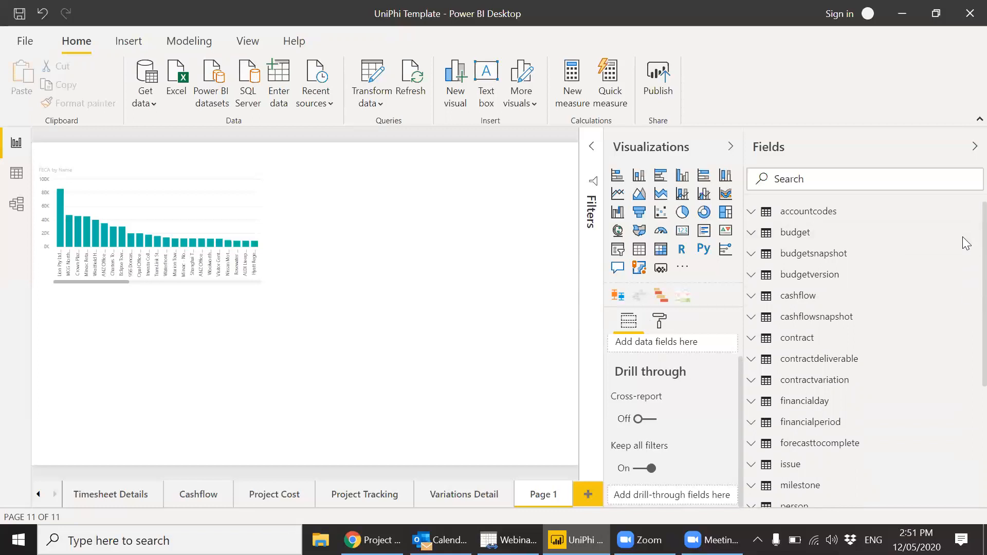
left_click(752, 255)
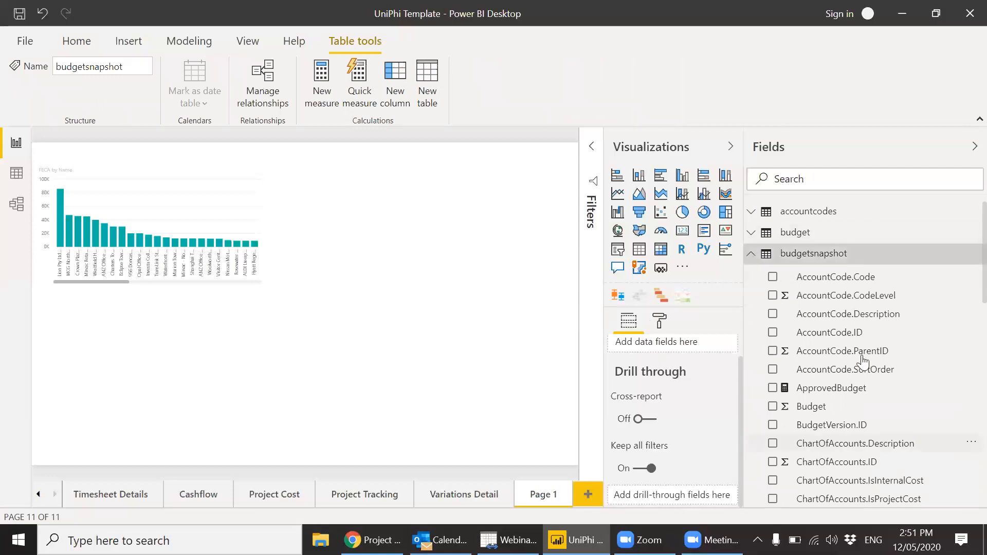
left_click(752, 255)
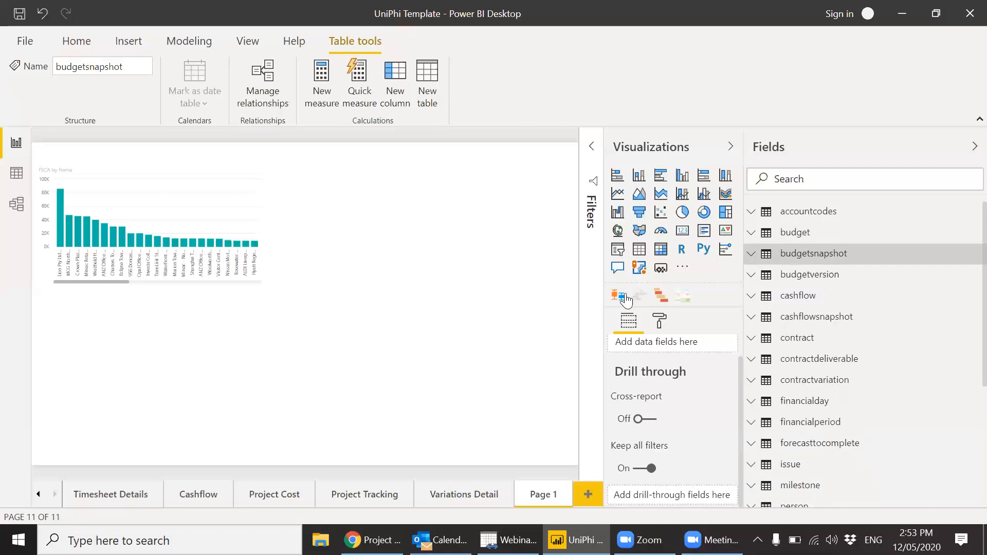
Step: Open the UniPhi Template report from the File menu's Recent reports list
left_click(25, 43)
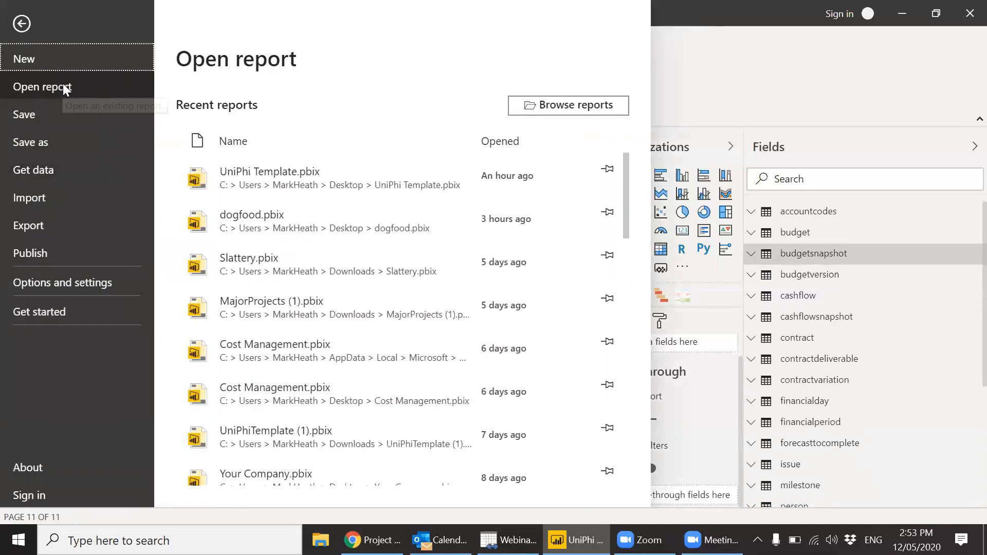
left_click(64, 88)
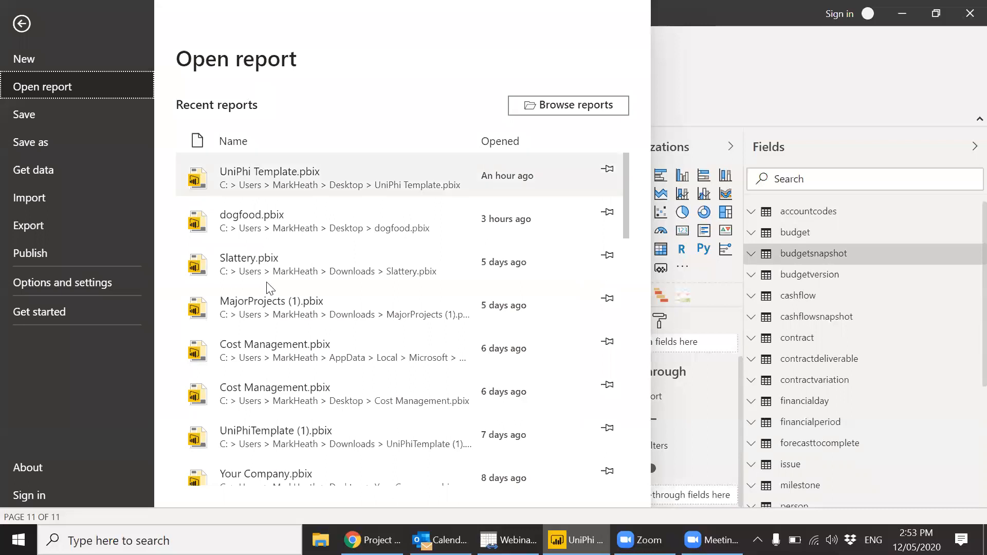
left_click(284, 318)
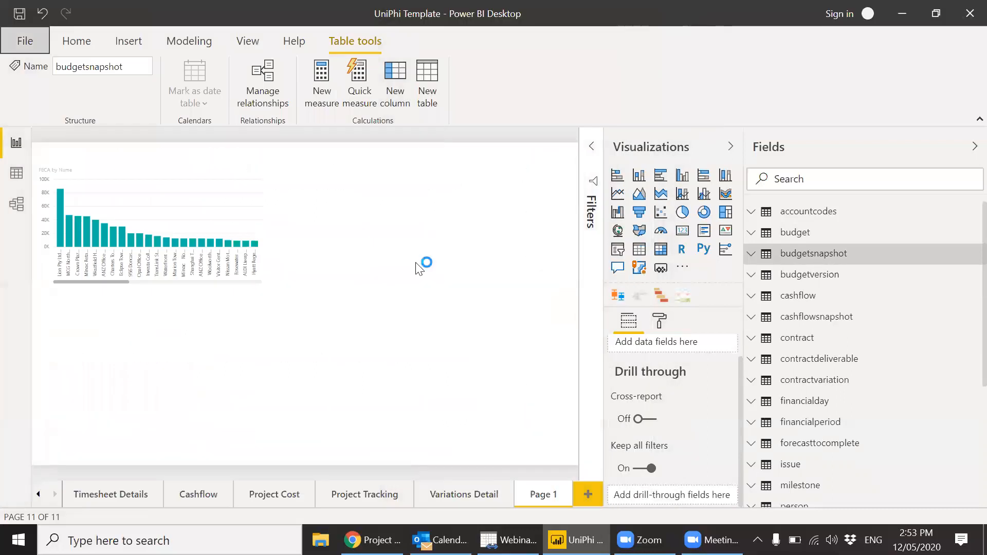